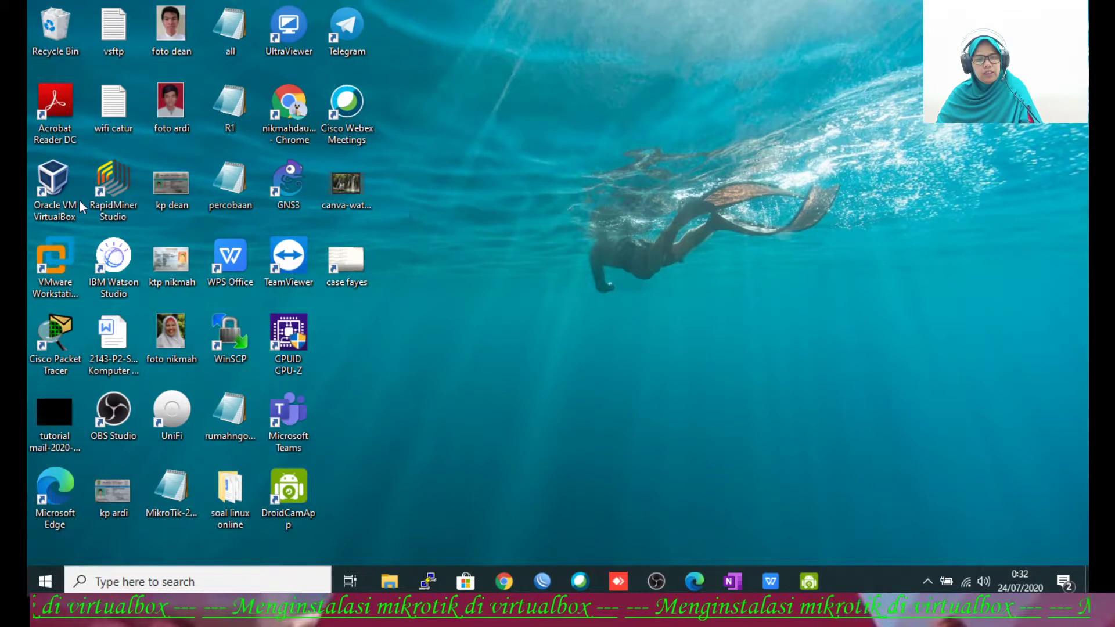
# Step: Launch Oracle VM VirtualBox Manager from its desktop shortcut
pyautogui.click(51, 194)
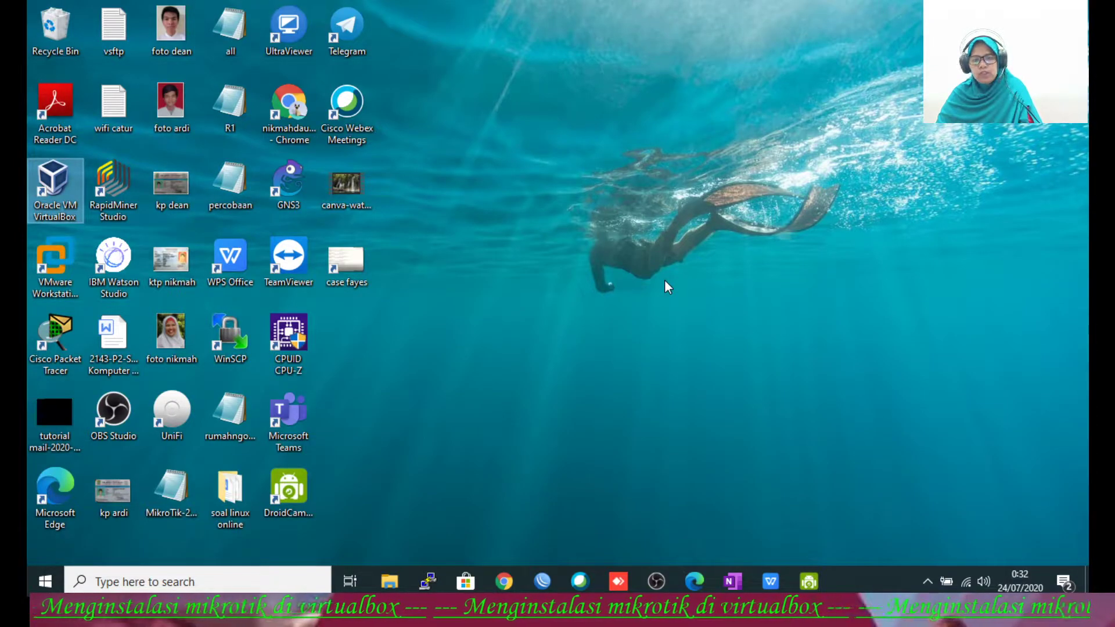
pyautogui.press('Return')
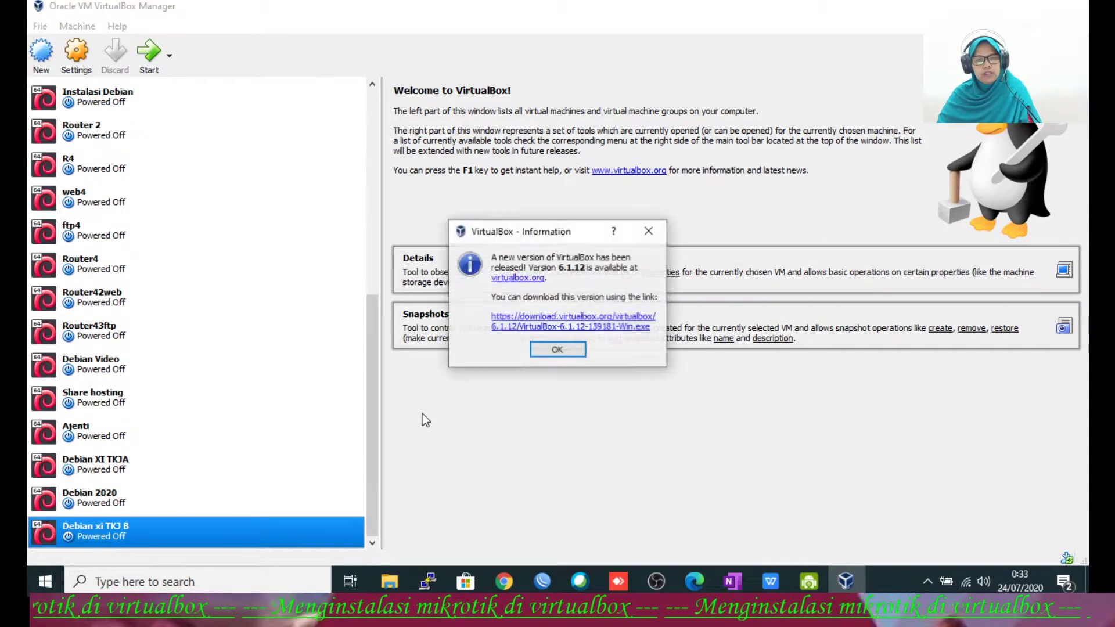
# Step: Dismiss the 6.1.12 update notice, check the installed version under Help > About, and start a new machine
pyautogui.click(575, 348)
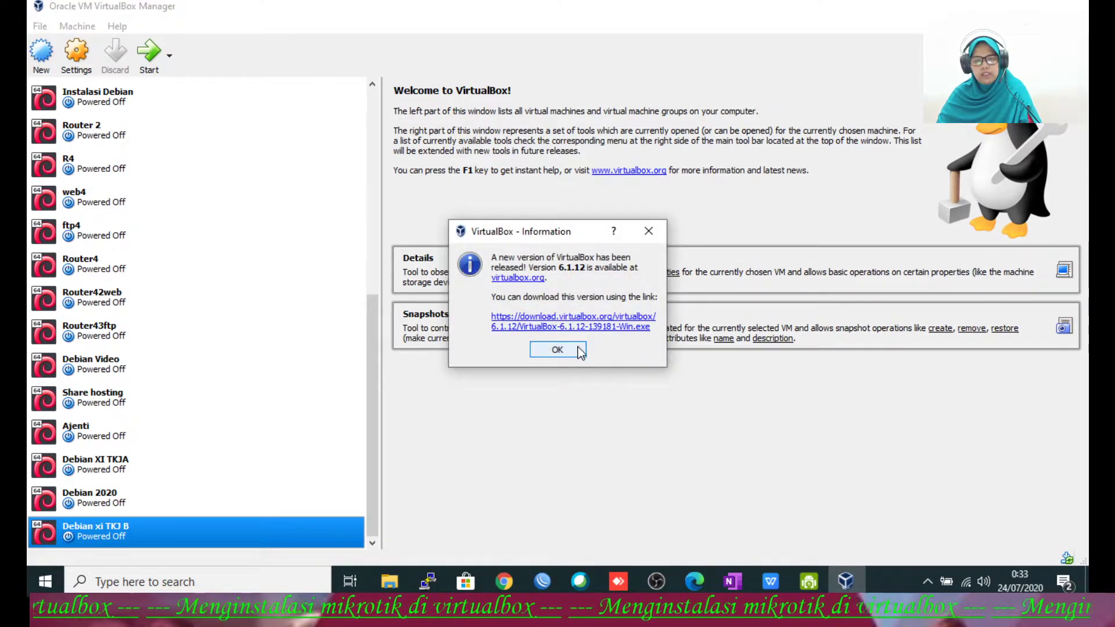
pyautogui.click(116, 26)
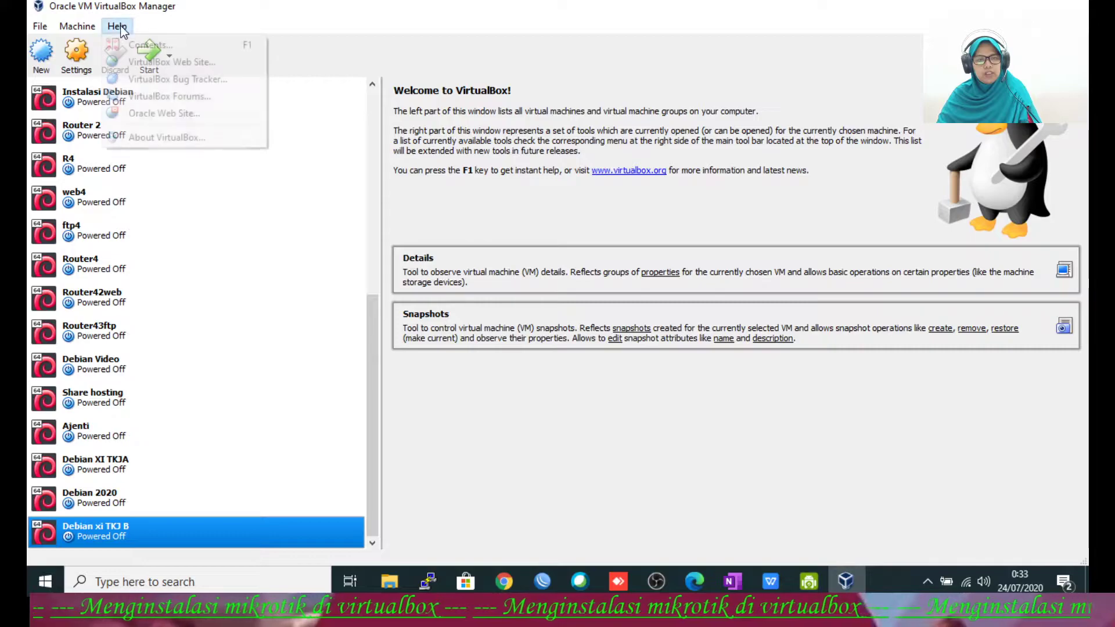
pyautogui.click(159, 140)
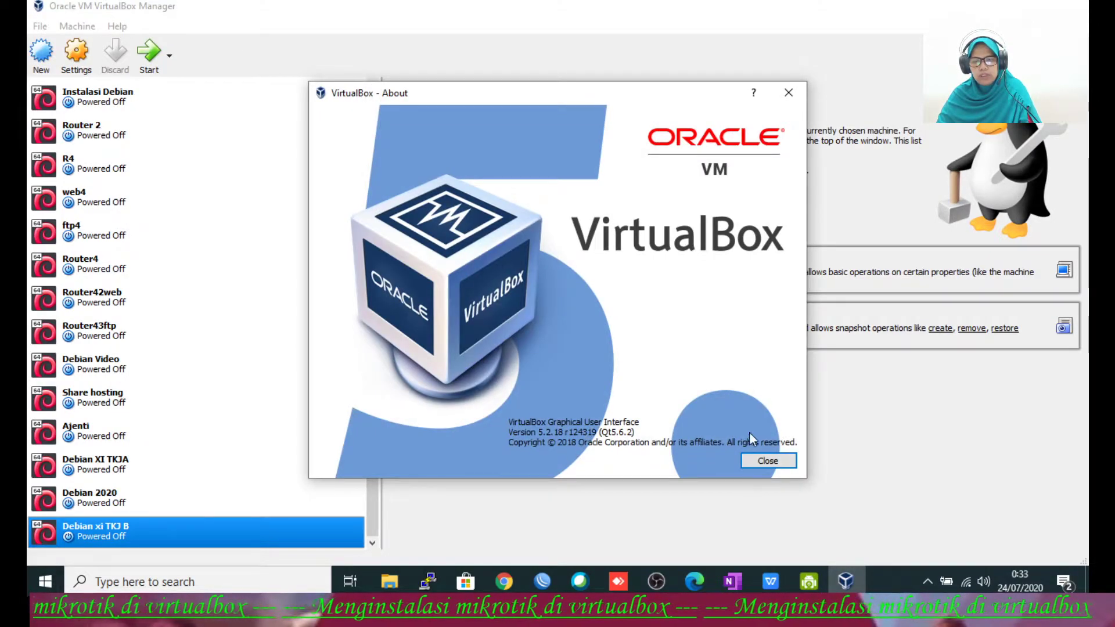
pyautogui.click(750, 457)
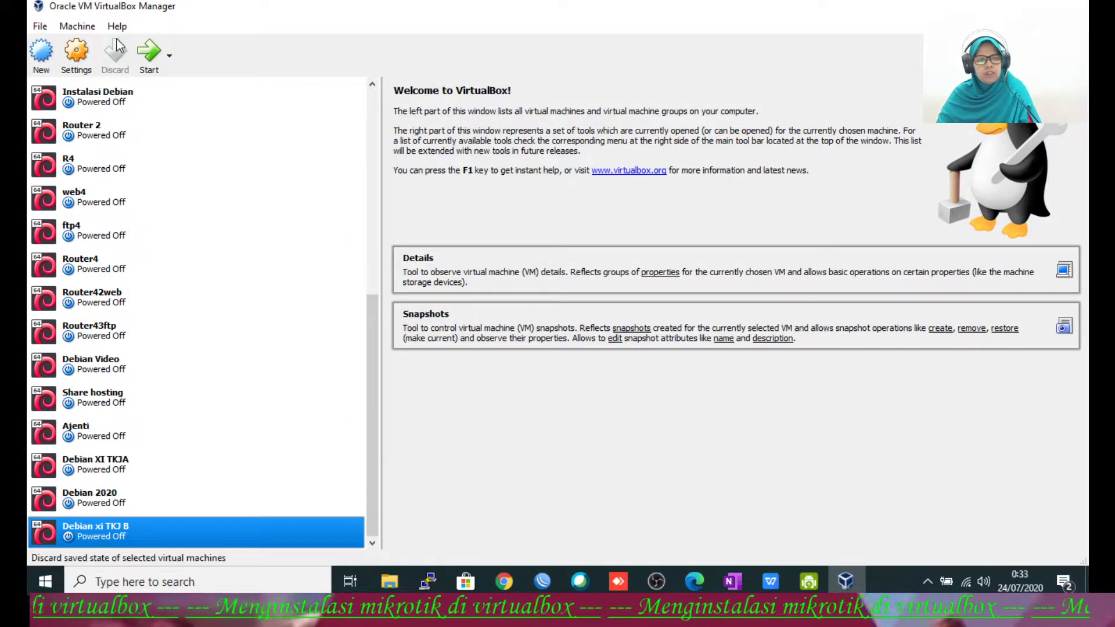
pyautogui.click(42, 58)
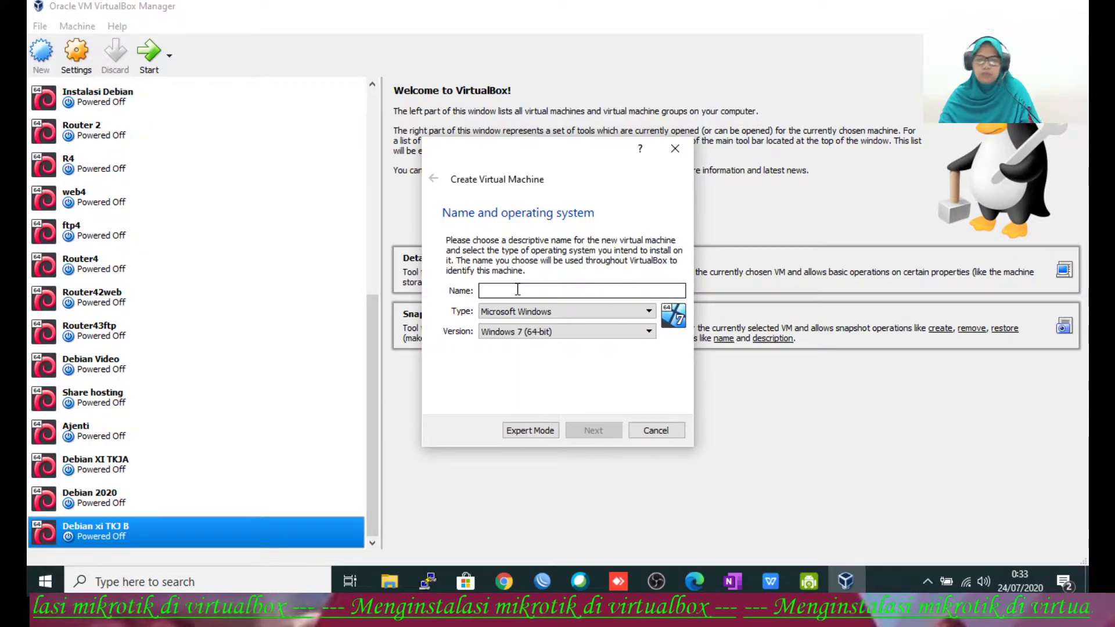
# Step: Name the new machine Mikrotik 2020 with type Other and version Other/Unknown
pyautogui.write('Mikrotik 2020')
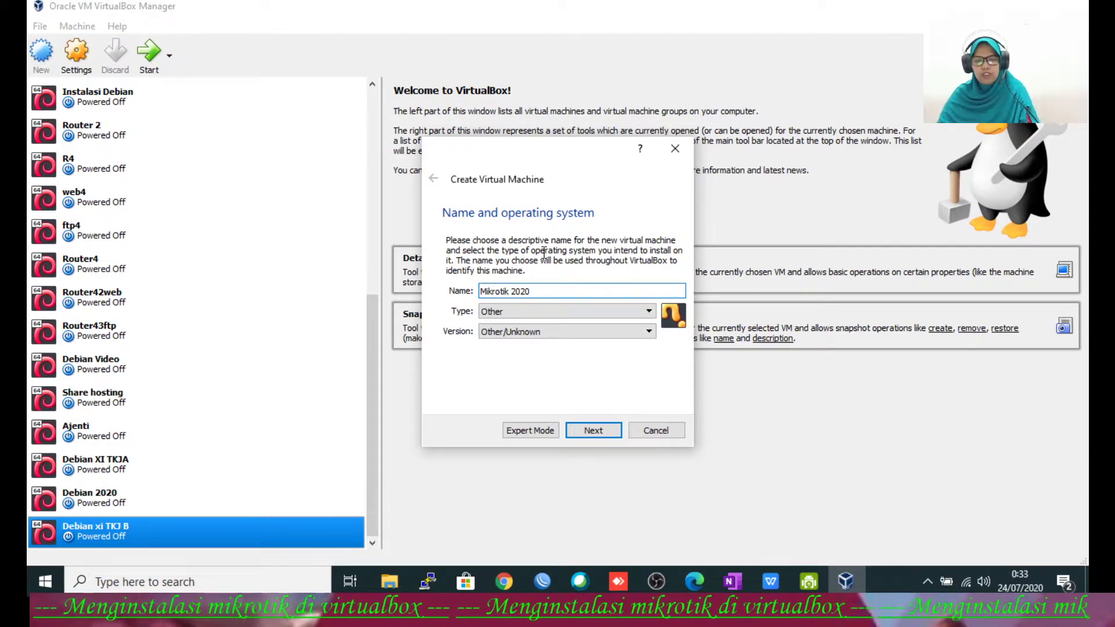
pyautogui.click(550, 312)
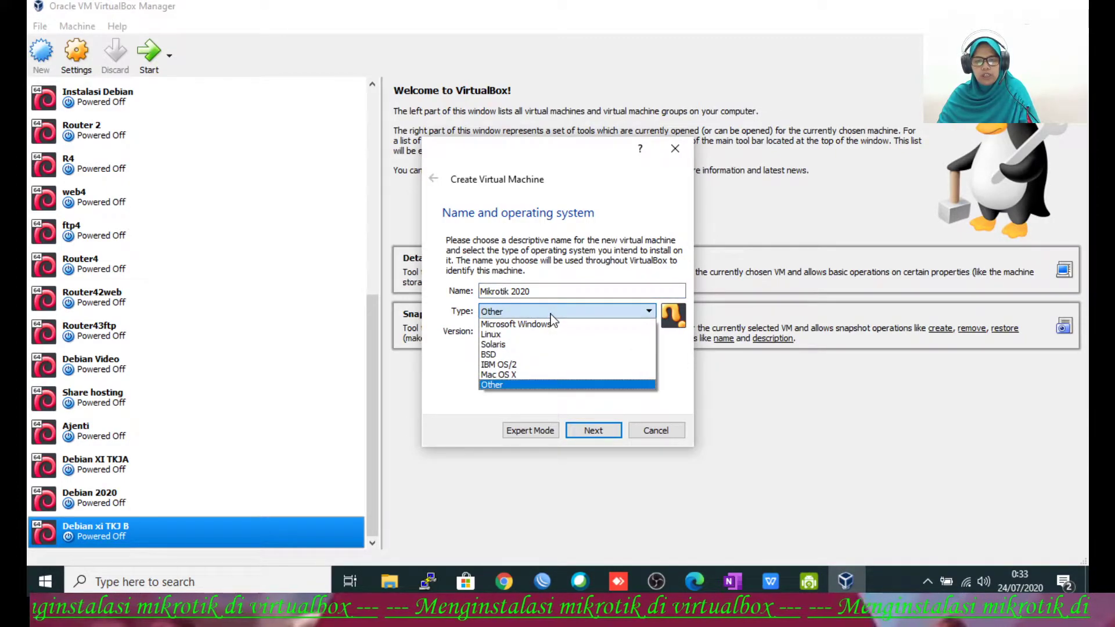
pyautogui.click(527, 383)
pyautogui.click(526, 330)
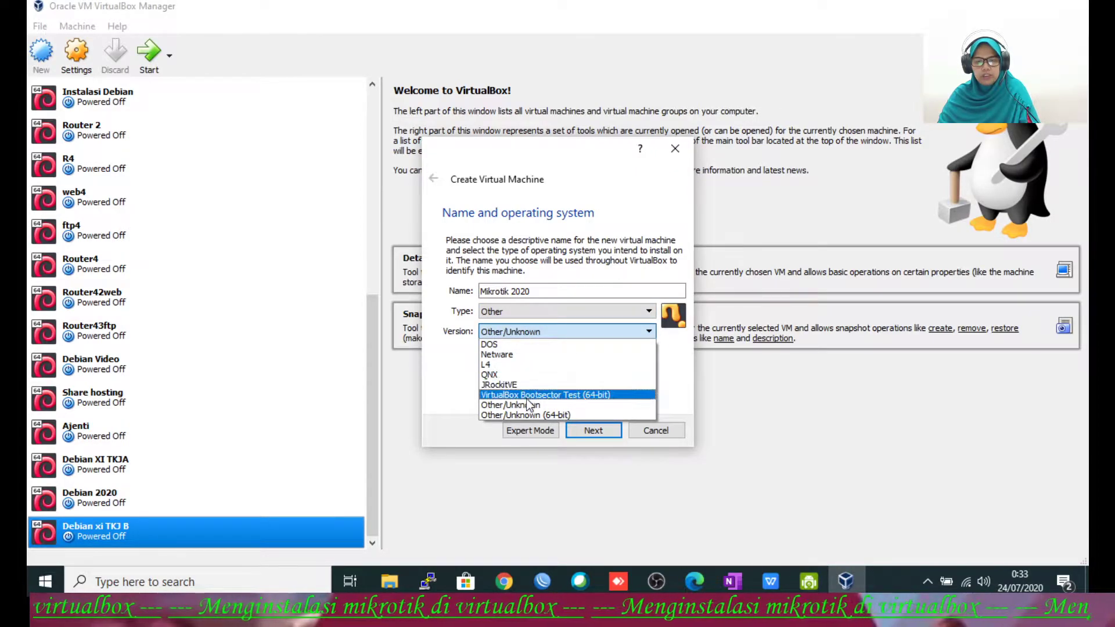
pyautogui.click(526, 405)
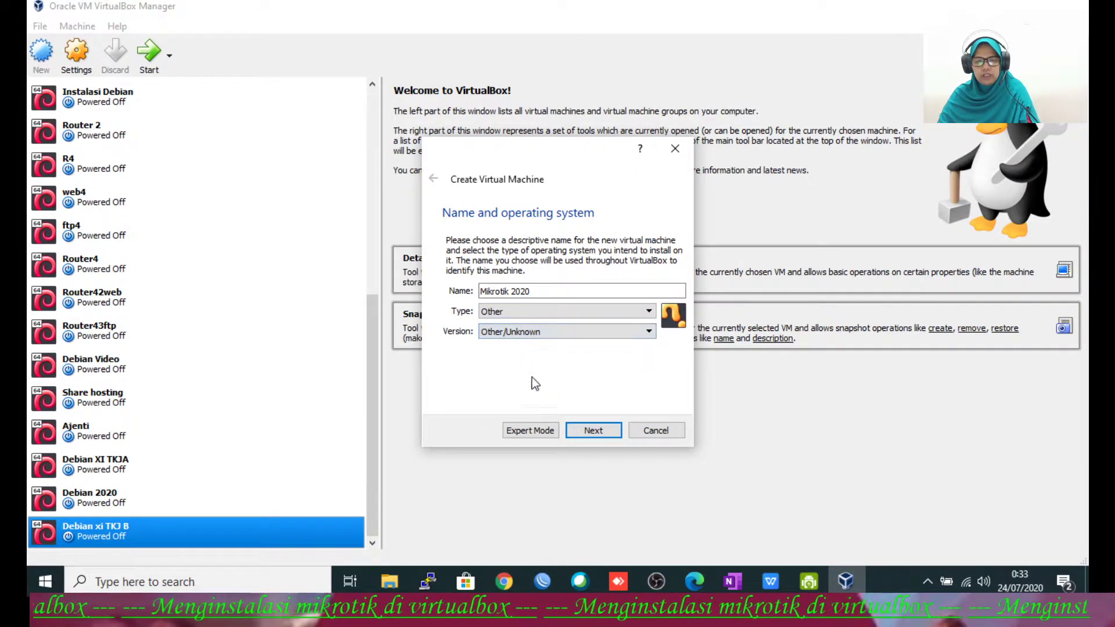
# Step: Keep 64 MB of memory and choose to create a new virtual hard disk
pyautogui.click(590, 431)
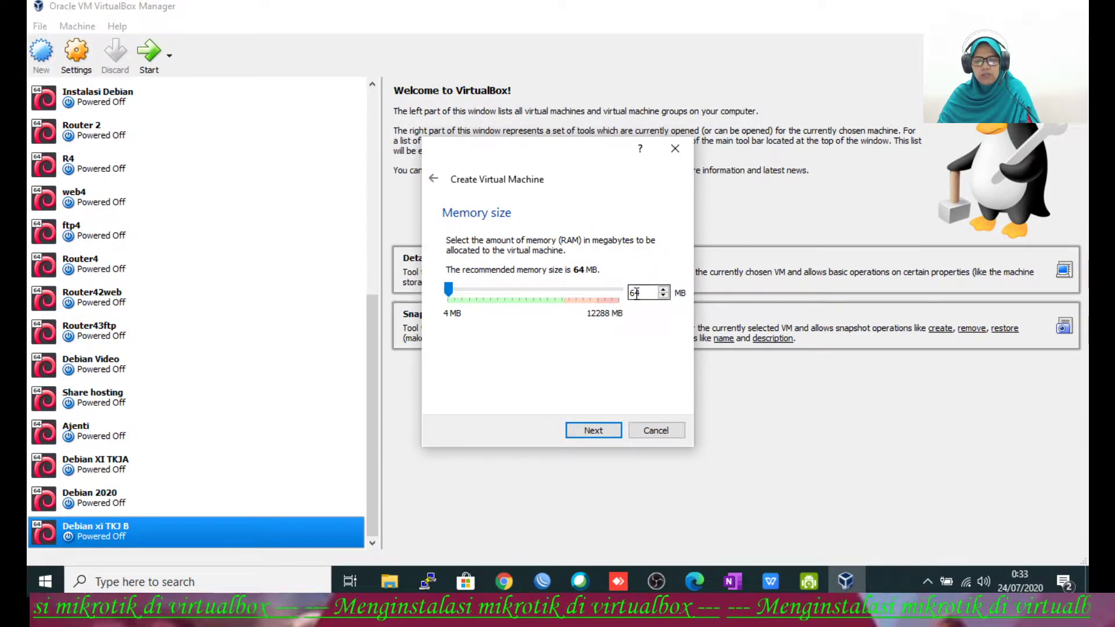
pyautogui.click(592, 435)
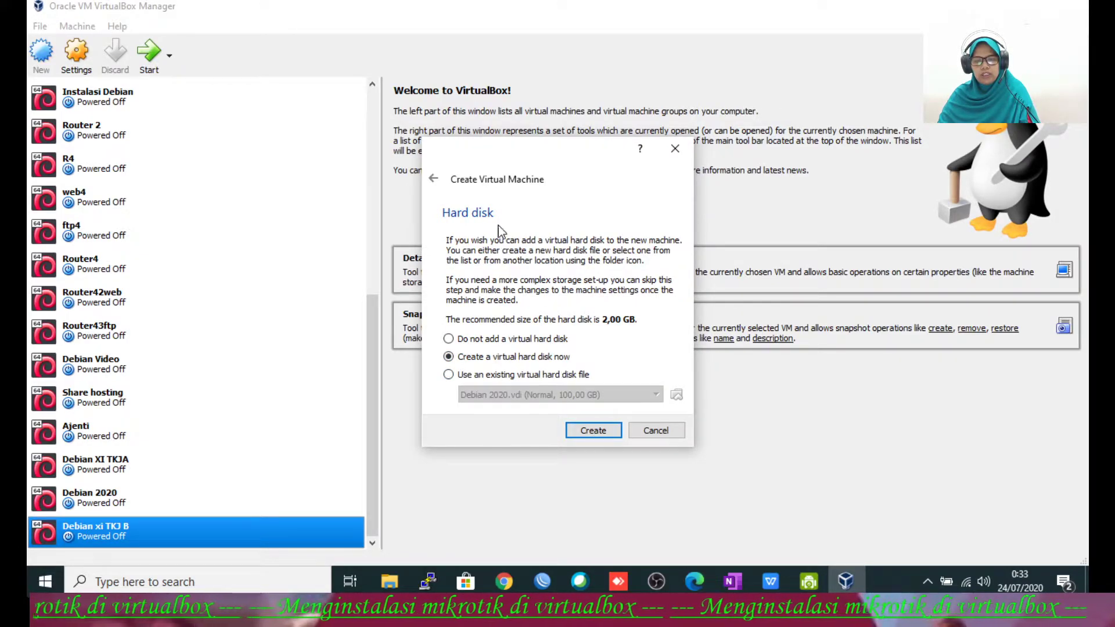
pyautogui.click(592, 428)
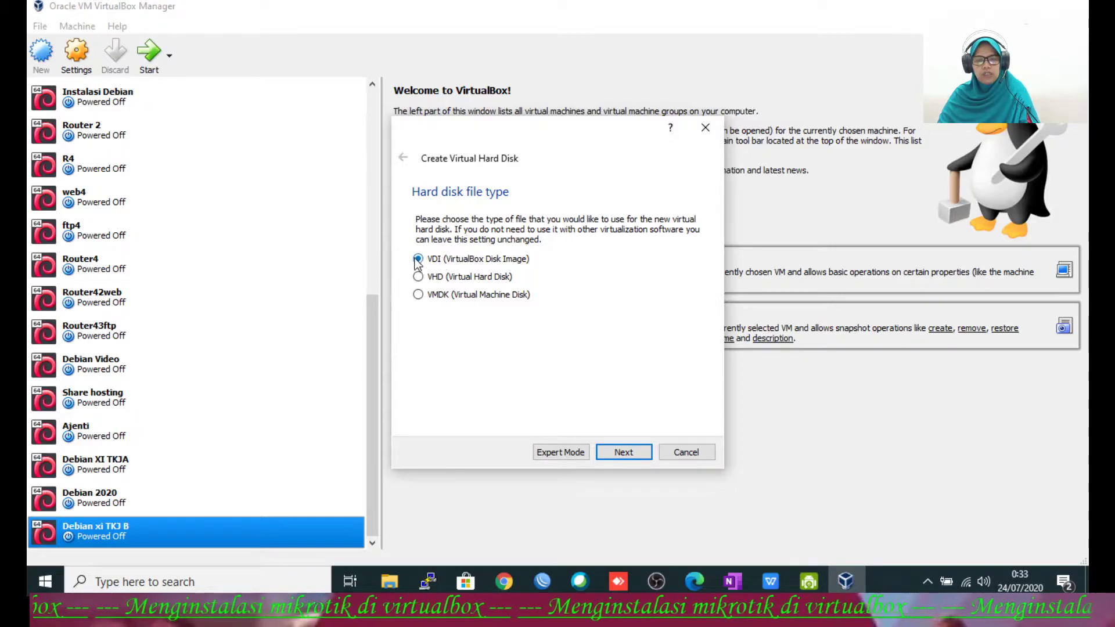
# Step: Keep the disk as a dynamically allocated 2,00 GB VDI and browse for its file location
pyautogui.click(625, 456)
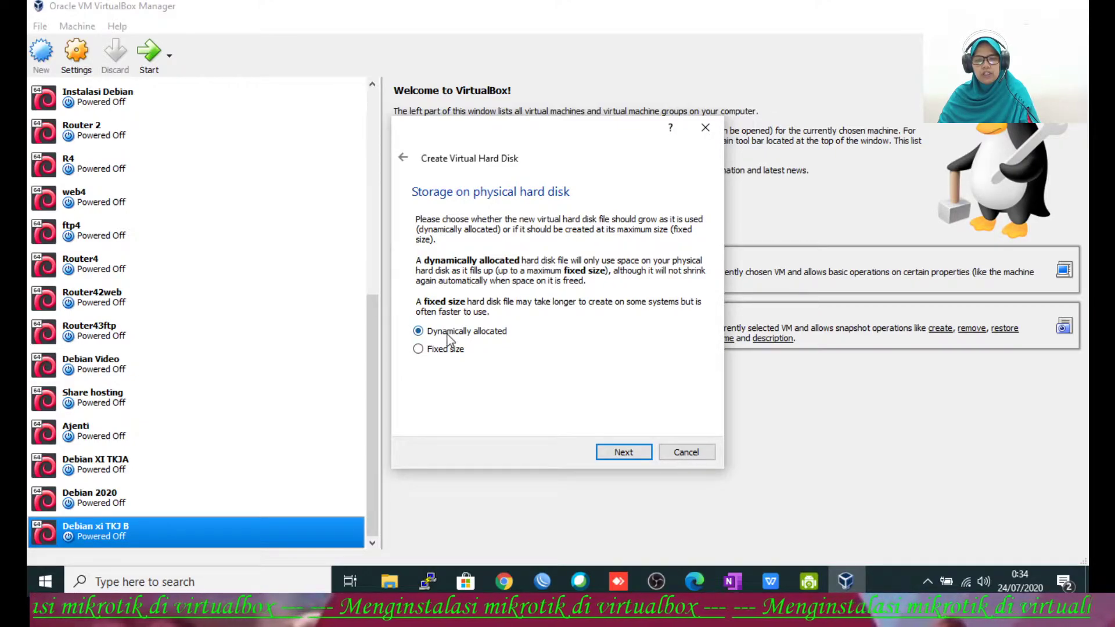
pyautogui.click(624, 451)
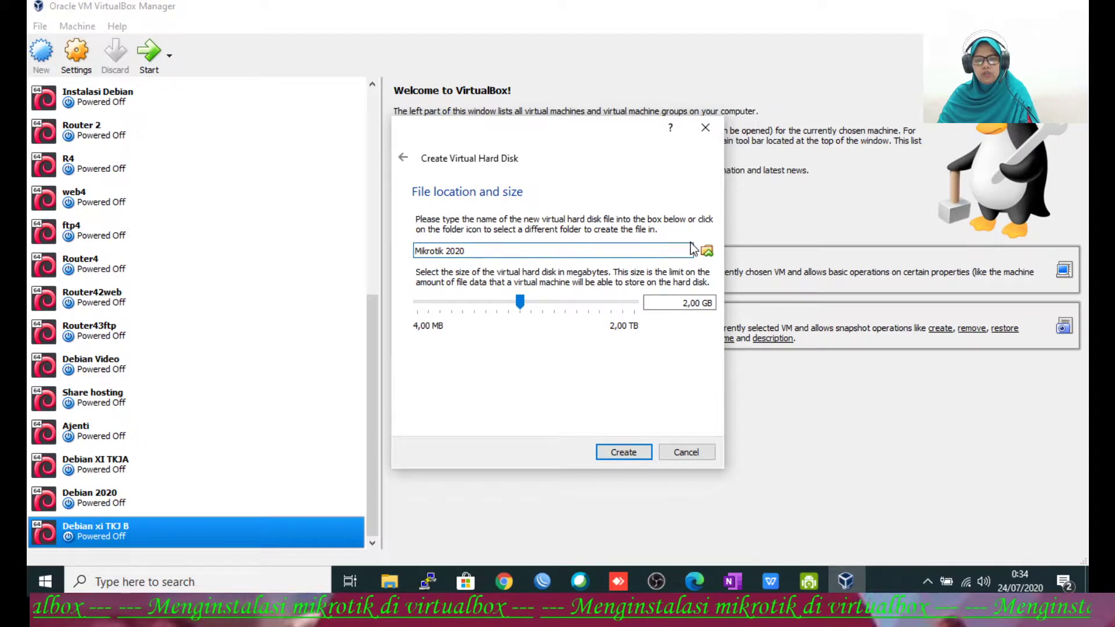
pyautogui.click(707, 251)
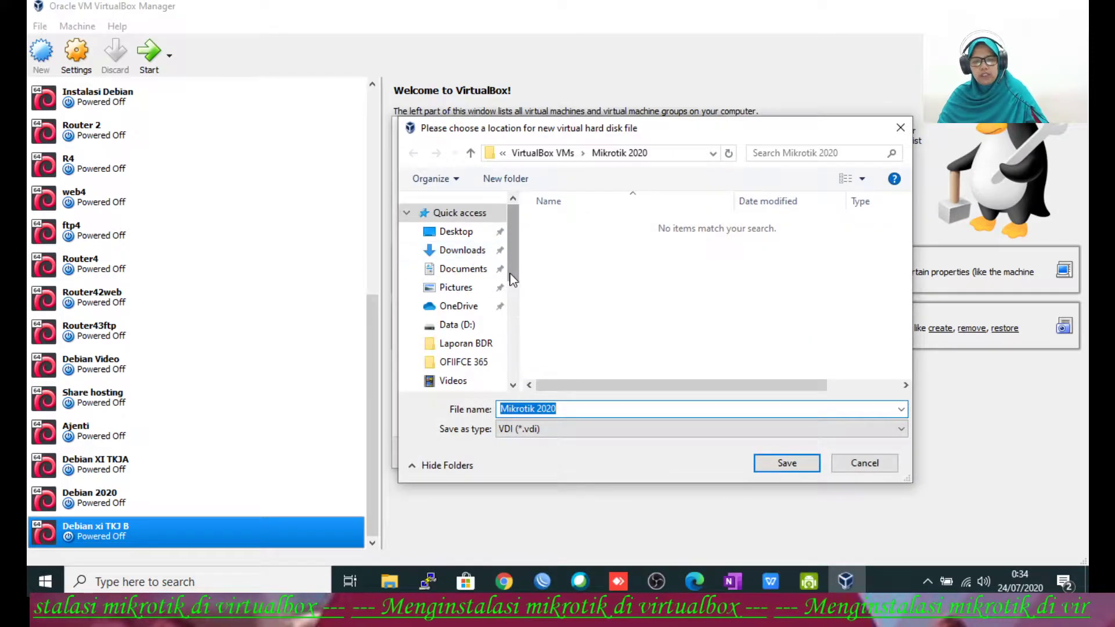
# Step: Browse to drive Data (D:) and into the user's personal folder
pyautogui.moveTo(513, 279); pyautogui.dragTo(508, 362)
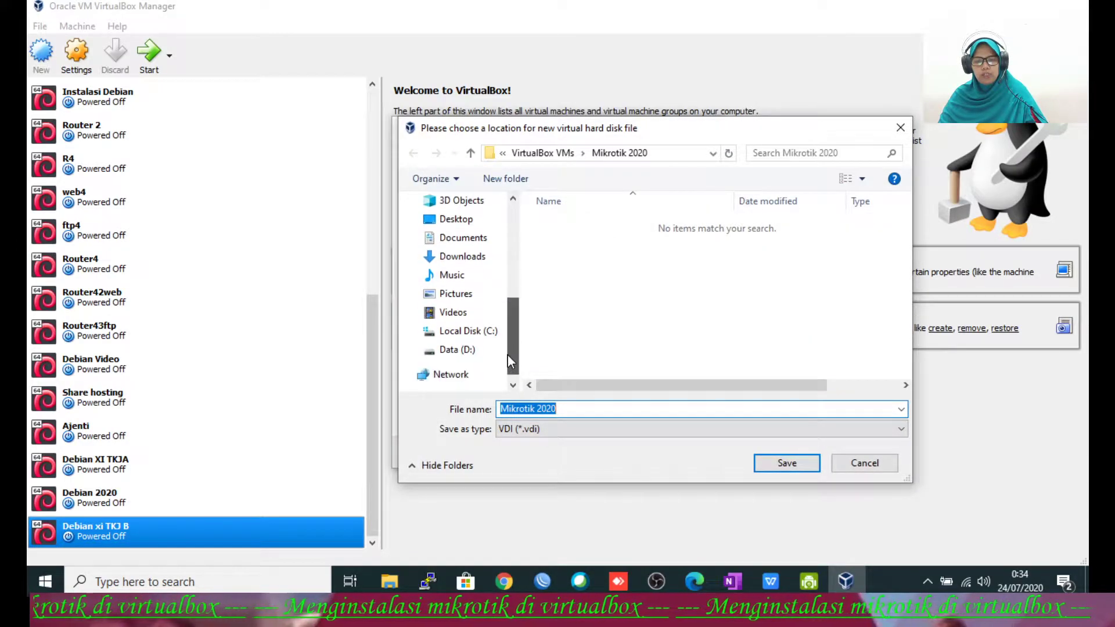
pyautogui.click(457, 350)
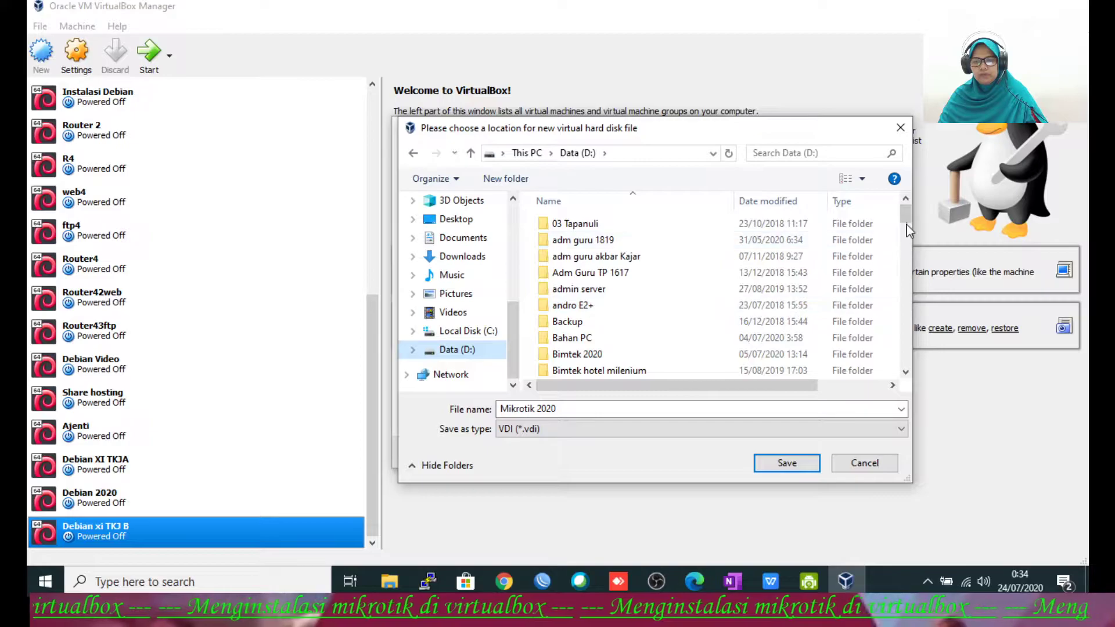
pyautogui.moveTo(906, 225); pyautogui.dragTo(907, 321)
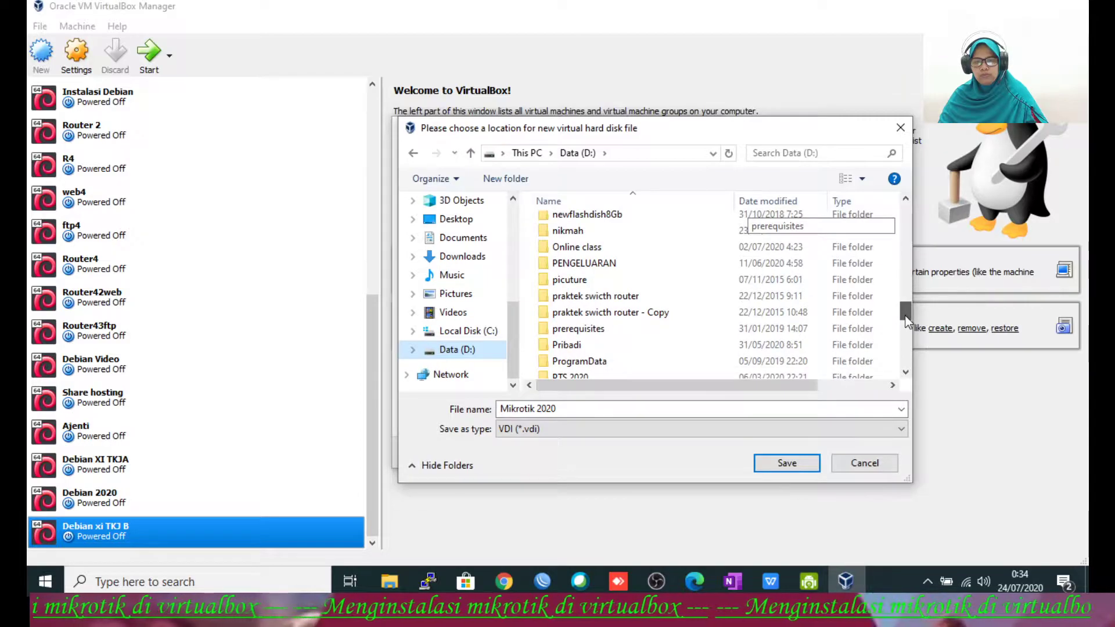
pyautogui.click(595, 232)
pyautogui.doubleClick(595, 232)
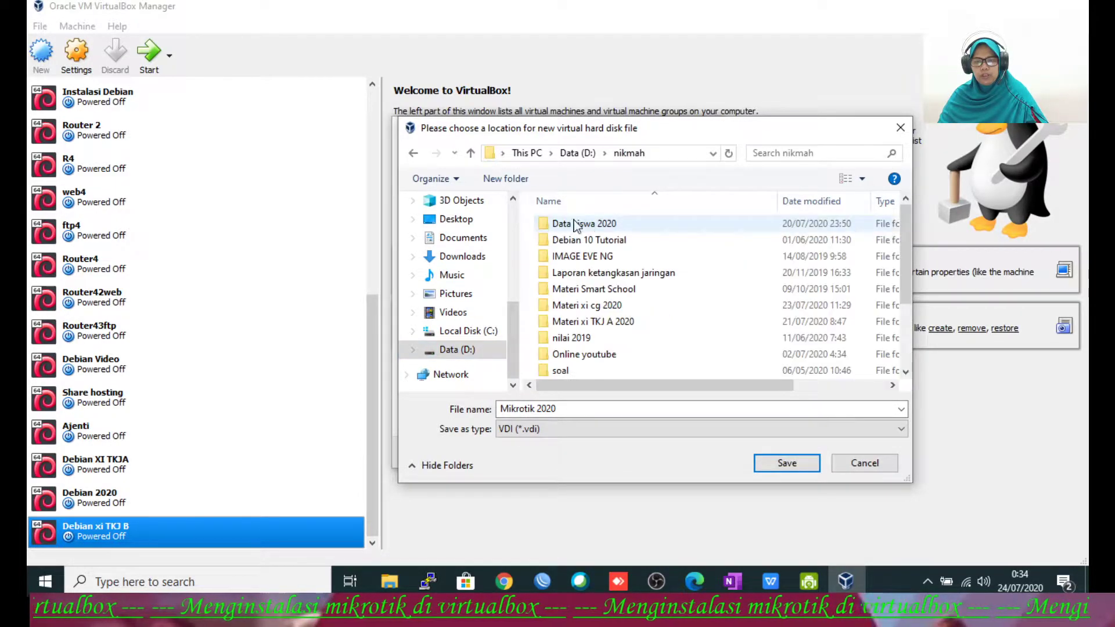
# Step: Create a Mikrotik Expert folder and save Mikrotik 2020.vdi inside it
pyautogui.click(504, 180)
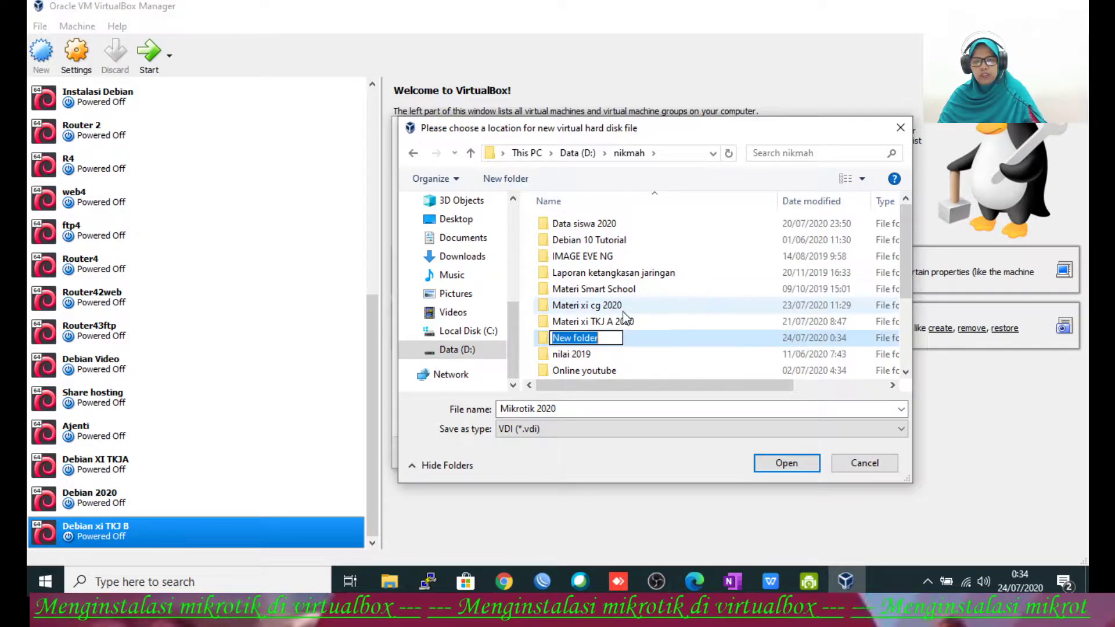
pyautogui.write('Mi')
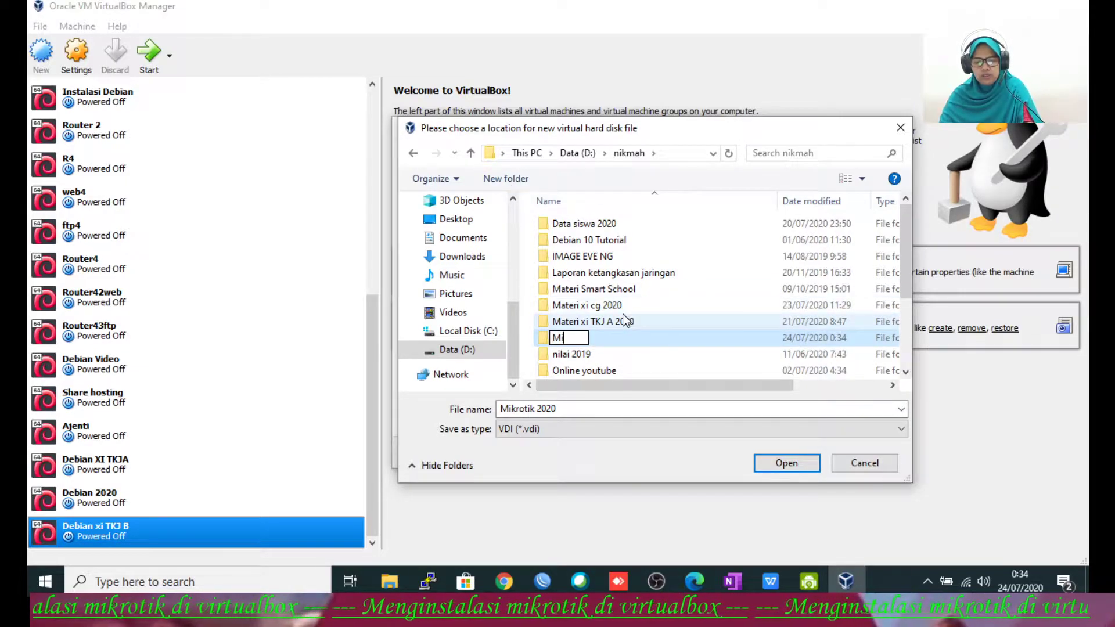
pyautogui.write('krotik Expert')
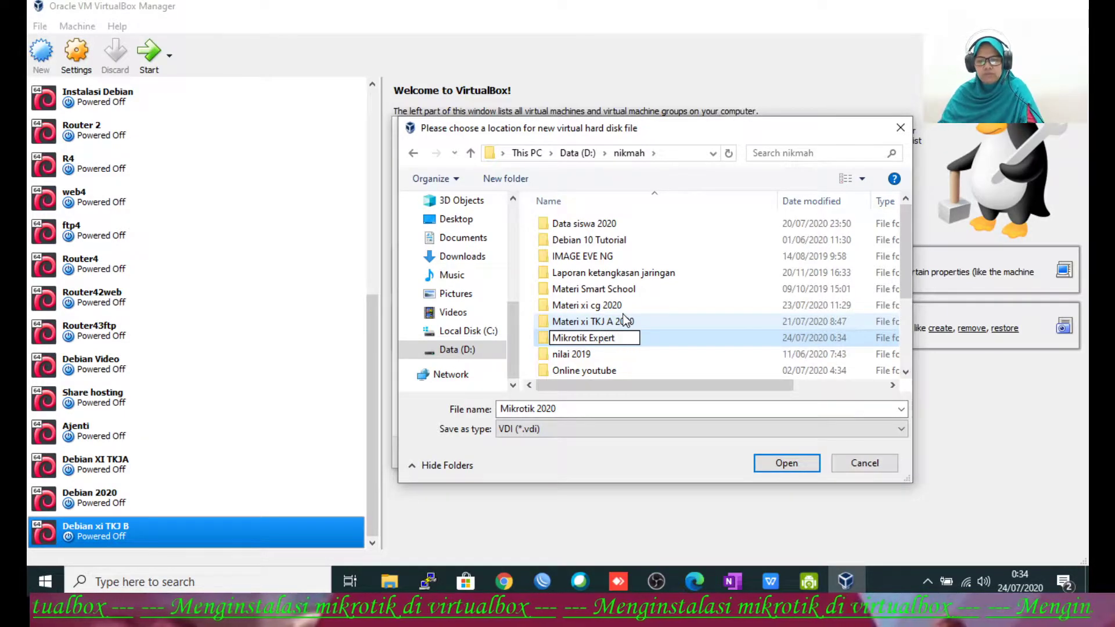
pyautogui.press('Return')
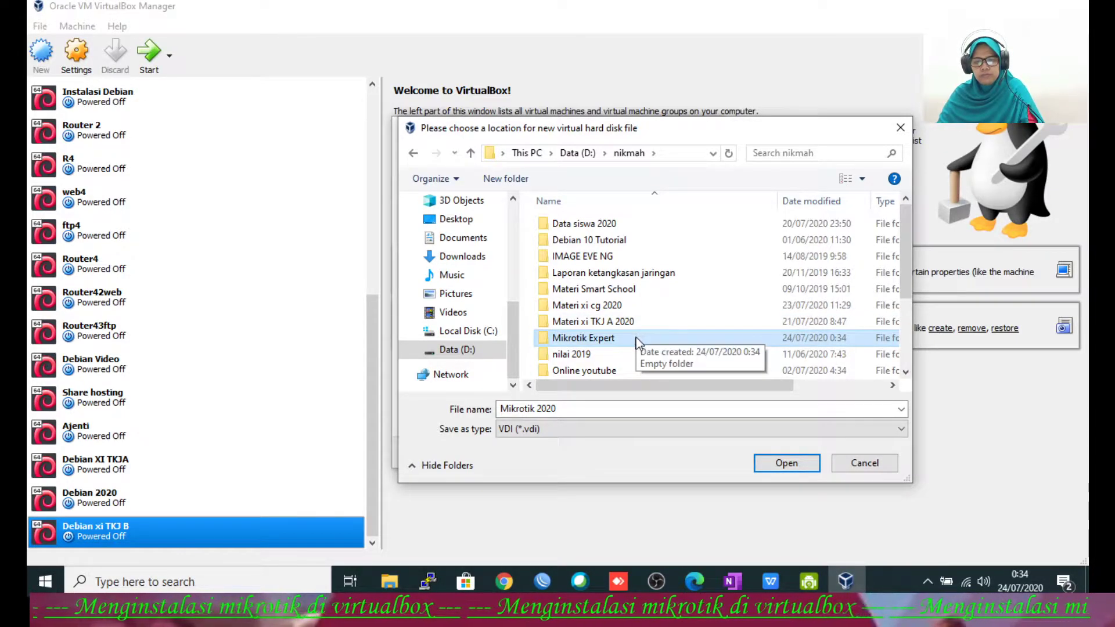
pyautogui.doubleClick(636, 338)
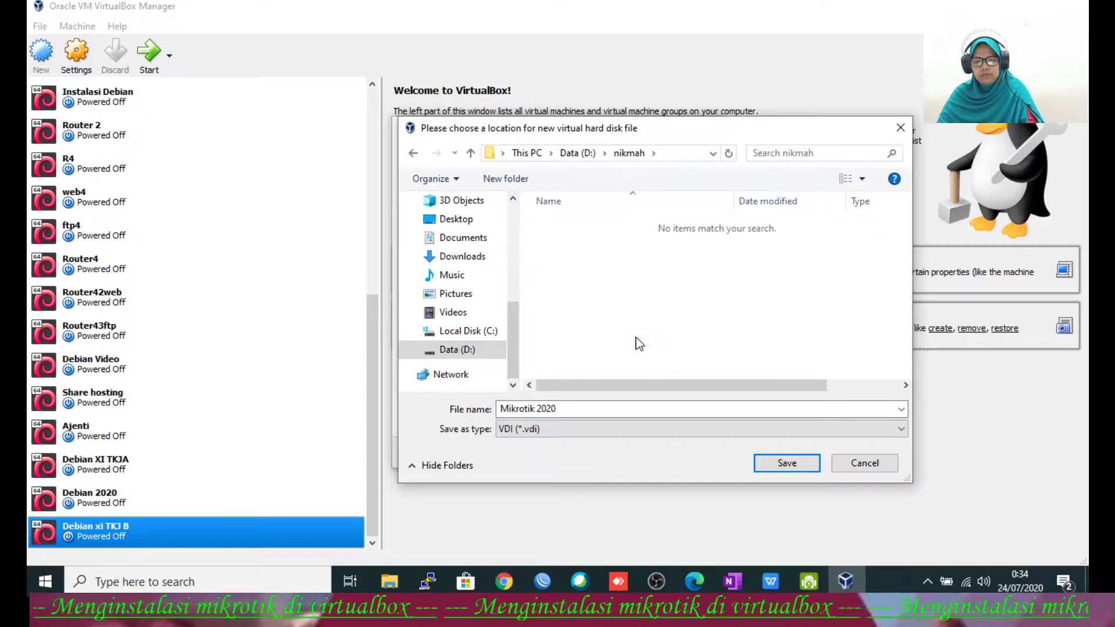
pyautogui.click(637, 410)
pyautogui.click(768, 463)
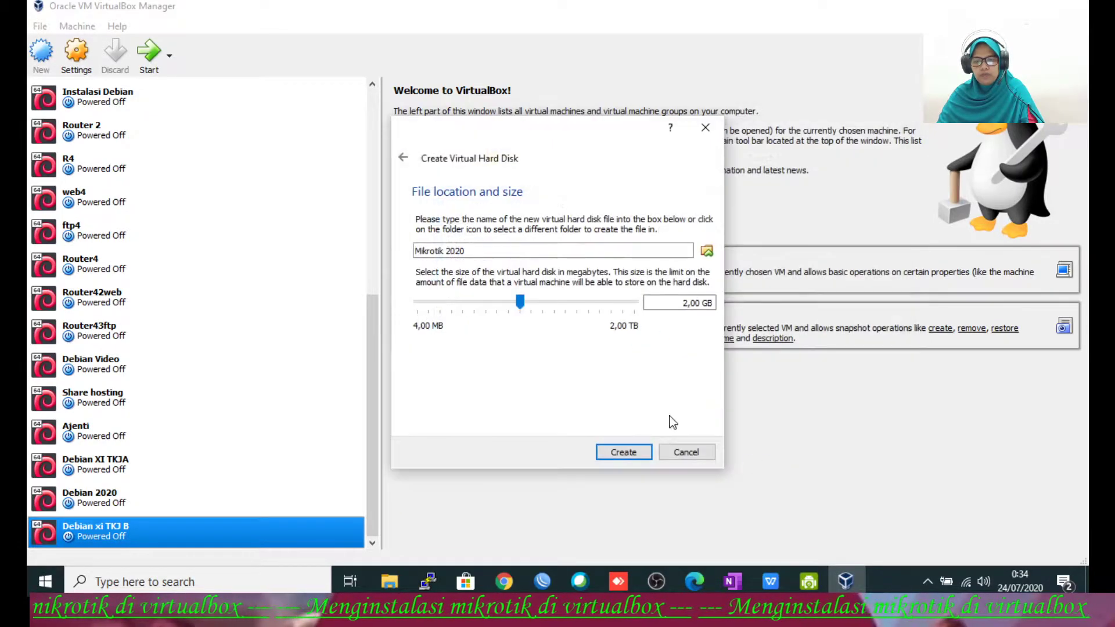
# Step: Check the full disk path and create the Mikrotik 2020 machine with its 2,00 GB disk
pyautogui.click(522, 253)
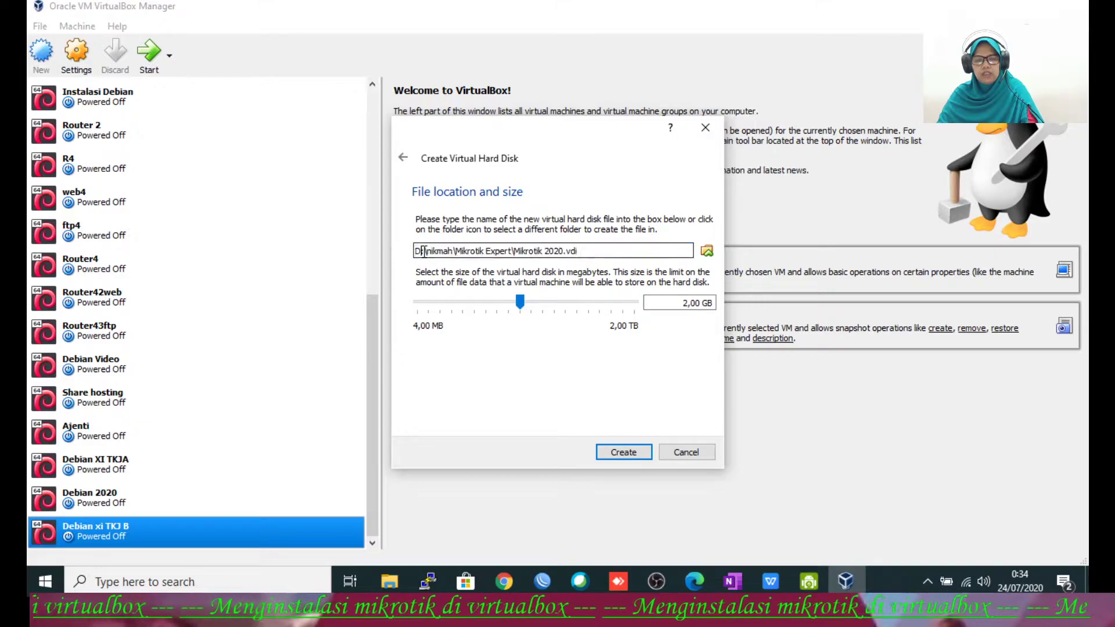
pyautogui.press('Home')
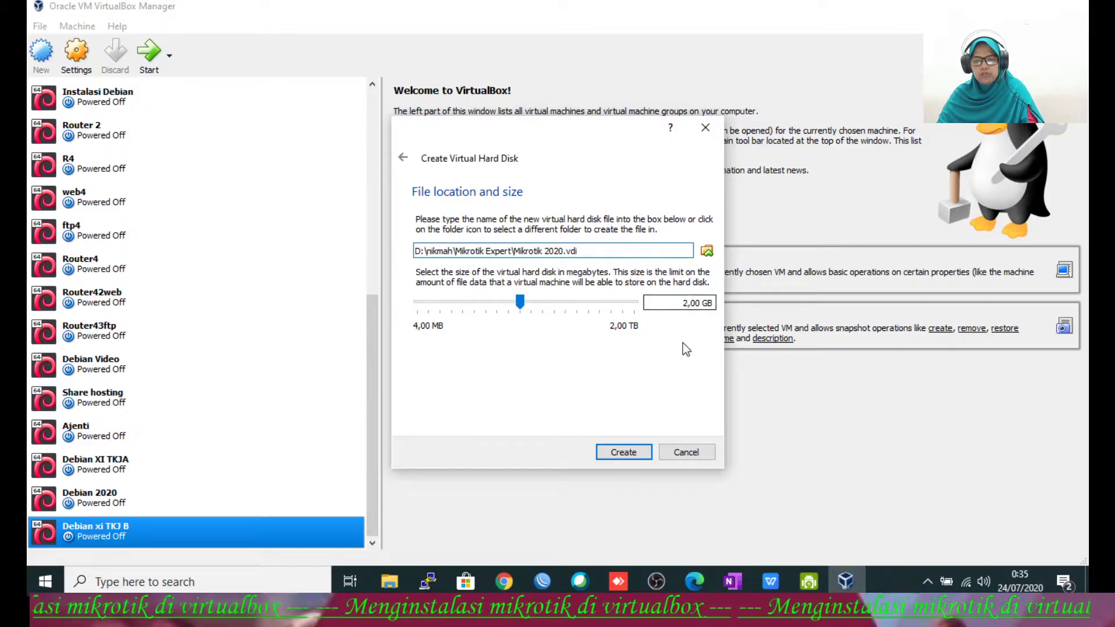
pyautogui.click(615, 454)
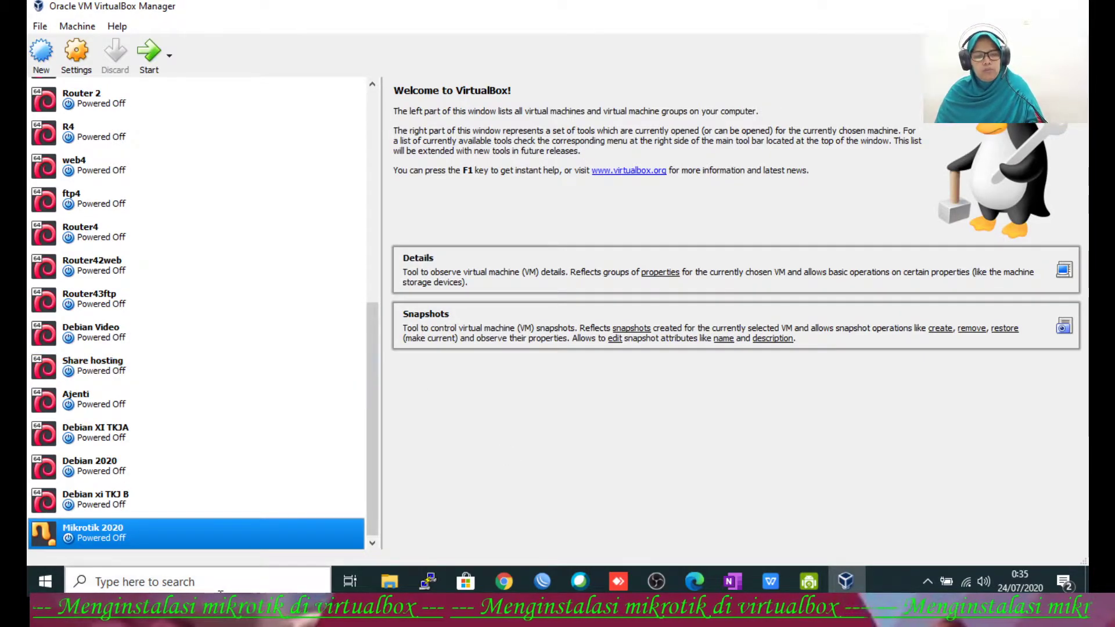
# Step: In Mikrotik 2020's settings, set Adapter 1 to Bridged Adapter on the Intel(R) Wireless-N 7260
pyautogui.click(88, 61)
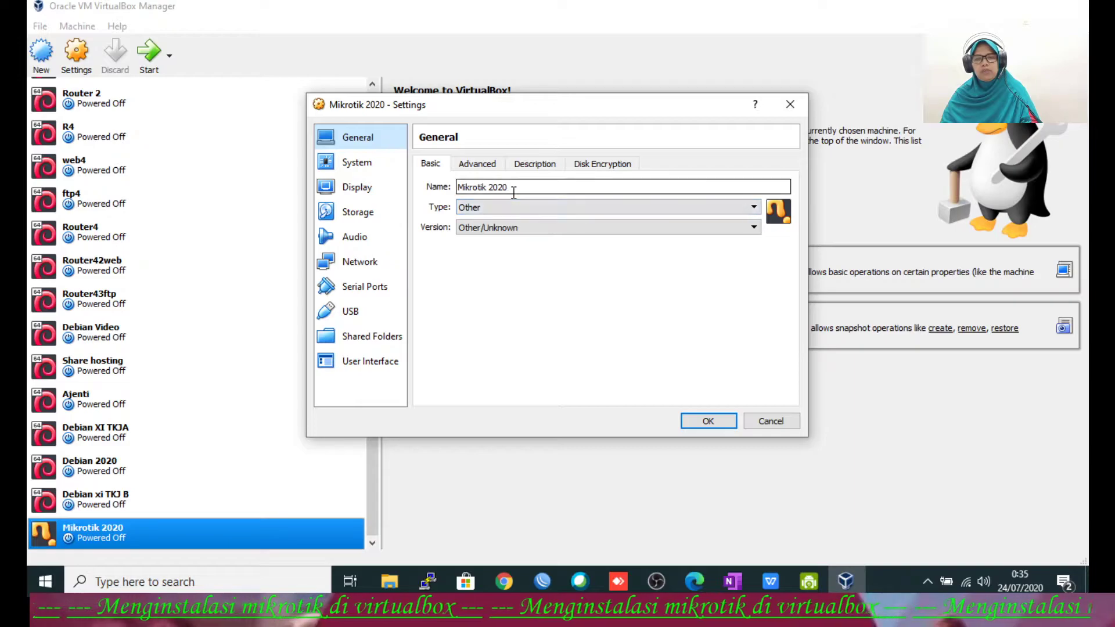
pyautogui.click(367, 165)
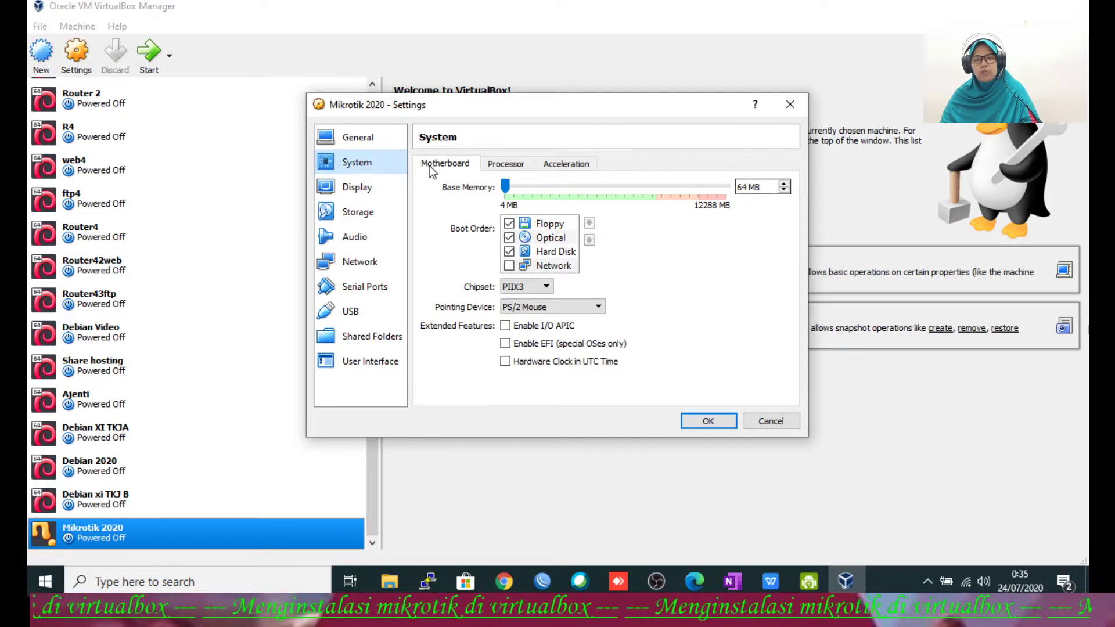
pyautogui.click(387, 187)
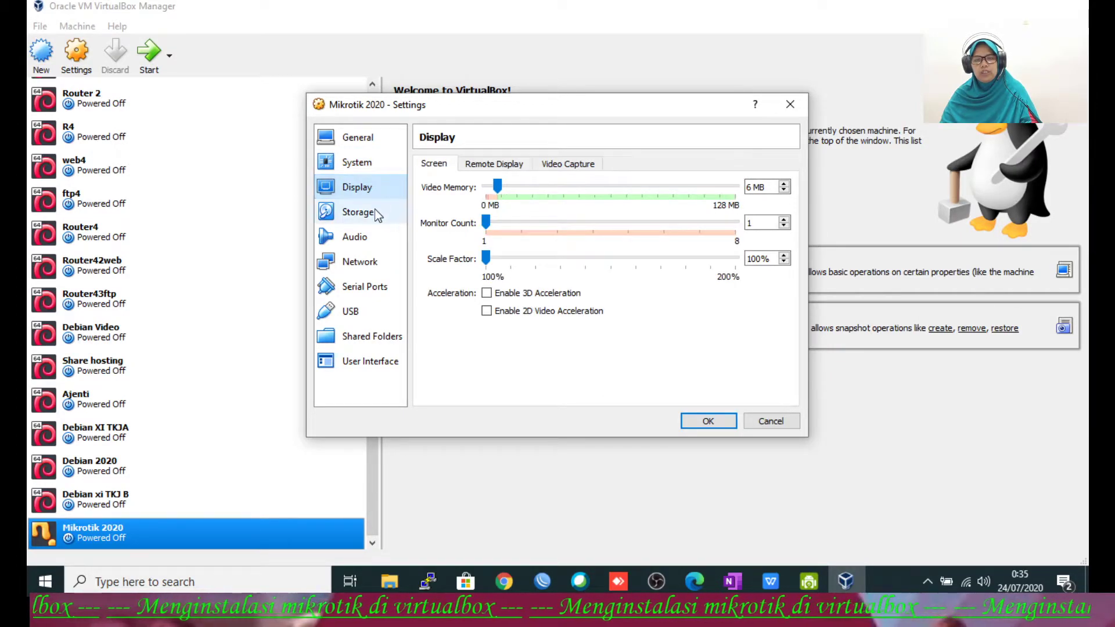
pyautogui.click(376, 212)
pyautogui.click(365, 242)
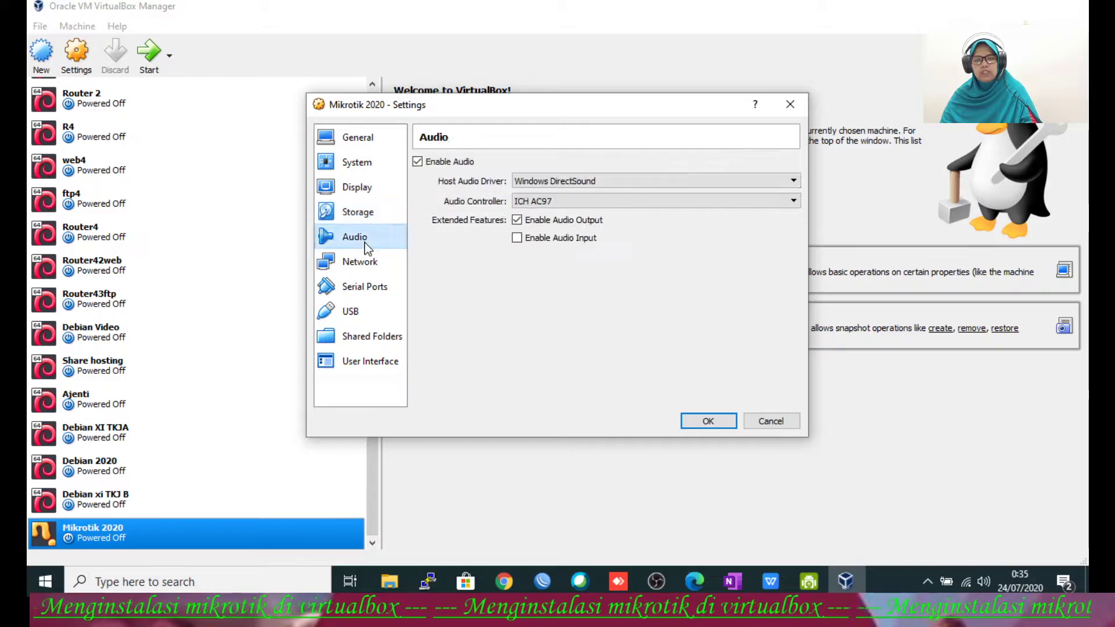
pyautogui.click(364, 264)
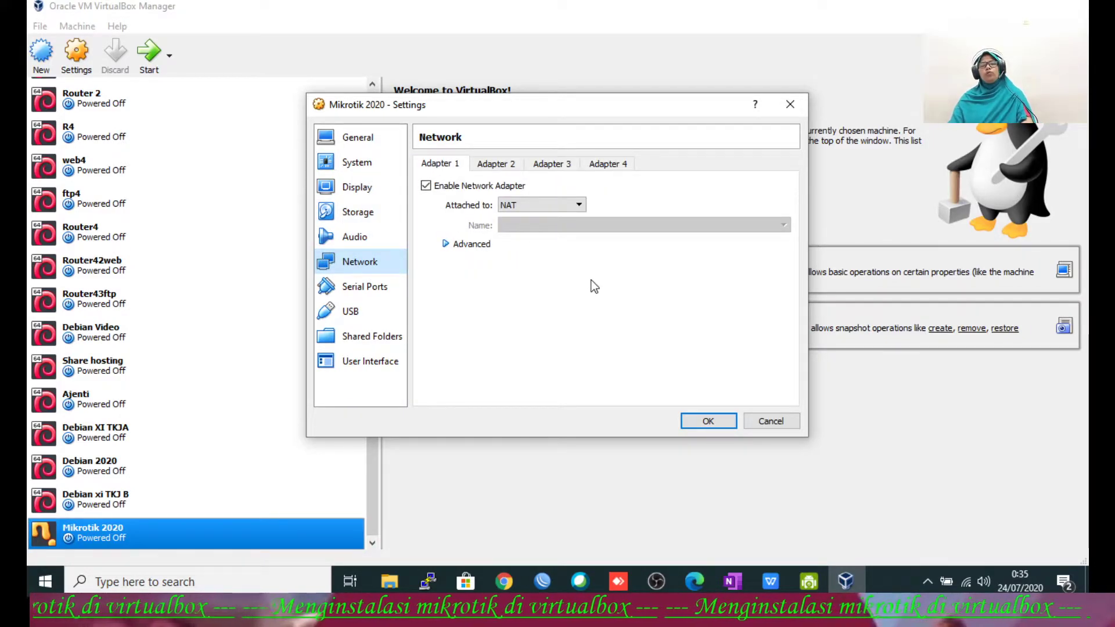
pyautogui.click(550, 206)
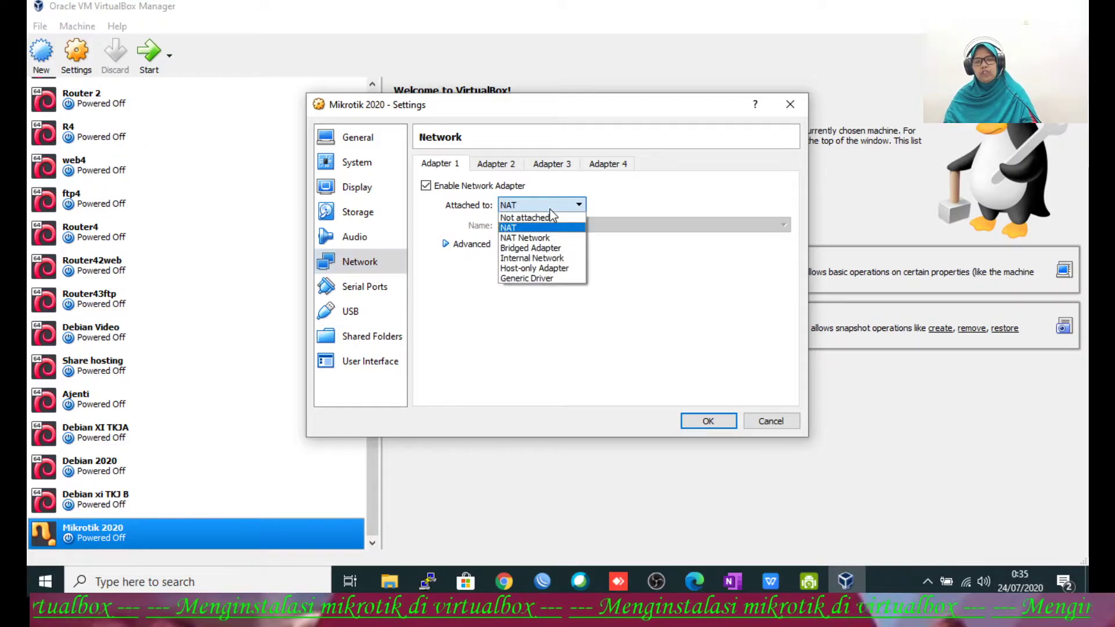
pyautogui.click(552, 248)
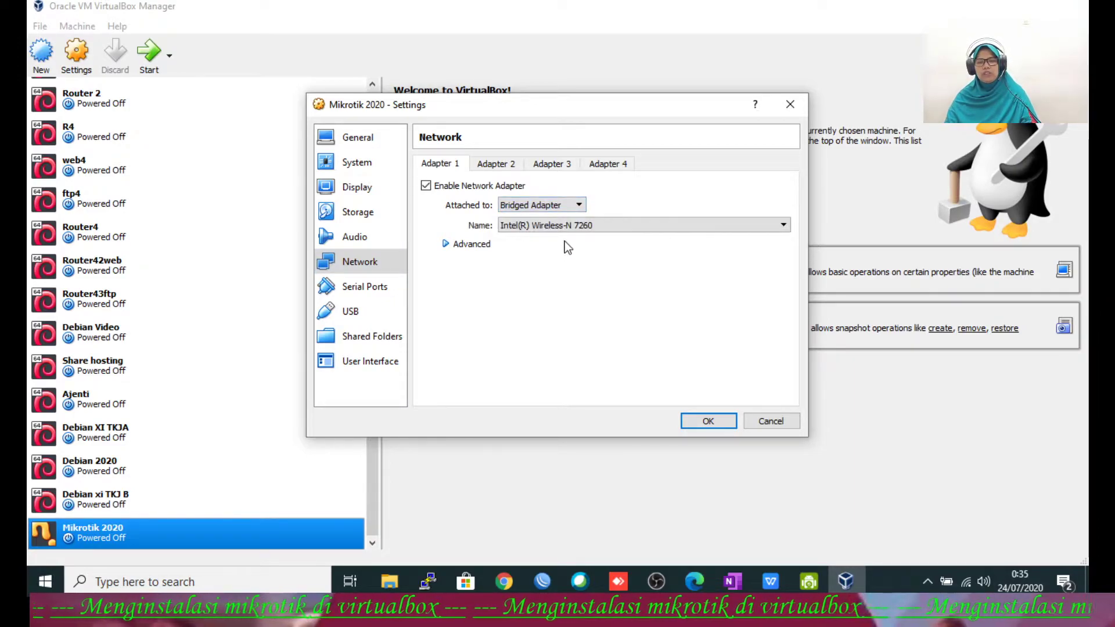
# Step: Enable Adapter 2 as a Host-only Adapter and save the network settings
pyautogui.moveTo(965, 584)
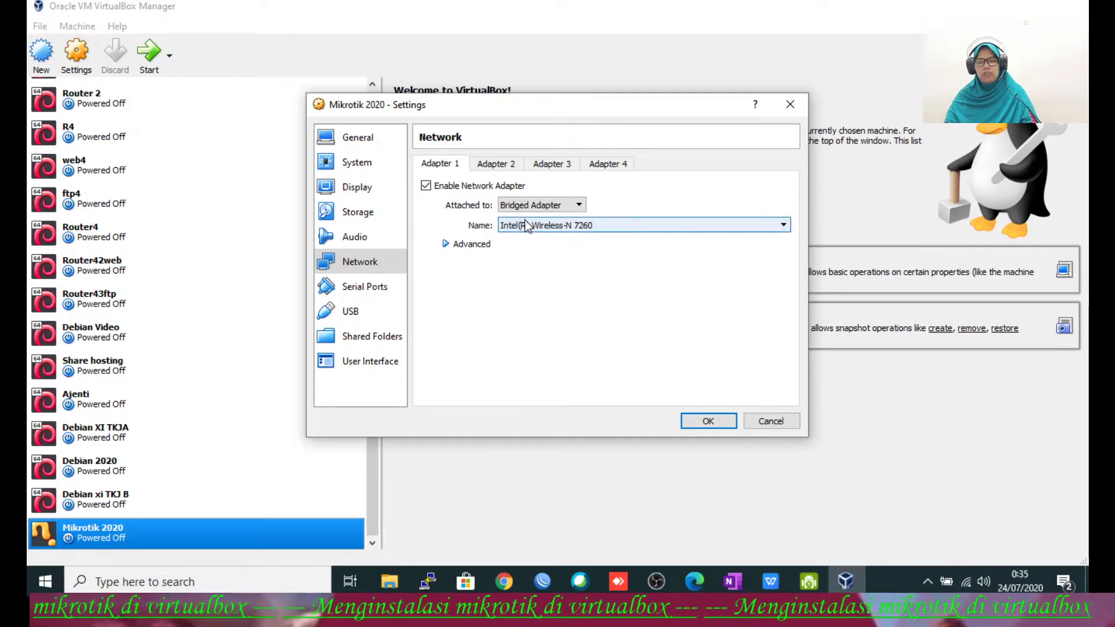
pyautogui.click(517, 165)
pyautogui.click(458, 186)
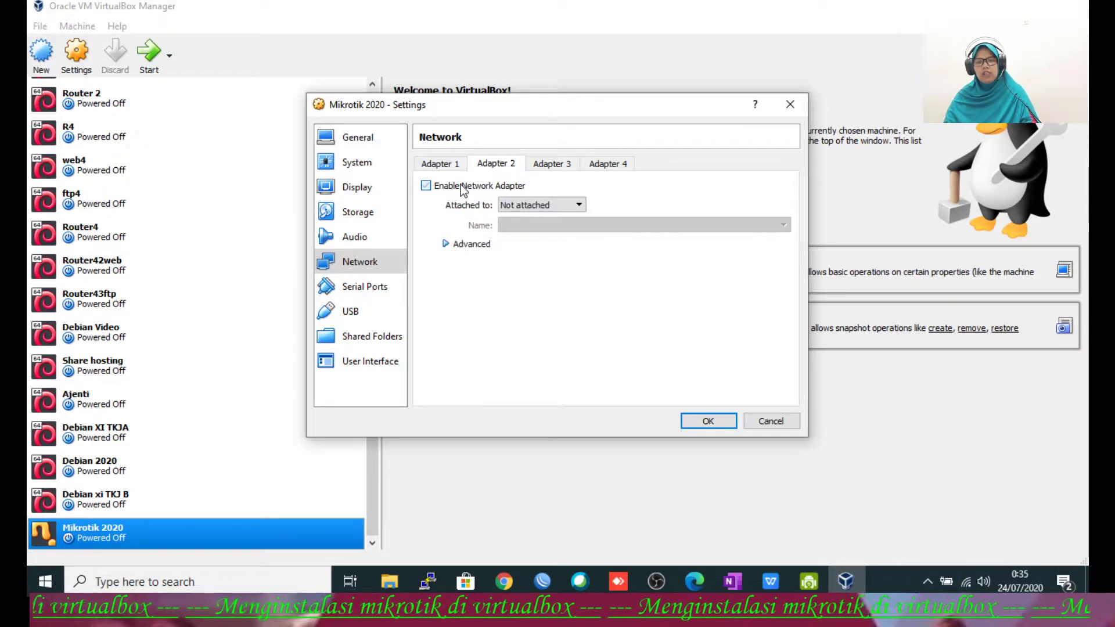
pyautogui.click(520, 205)
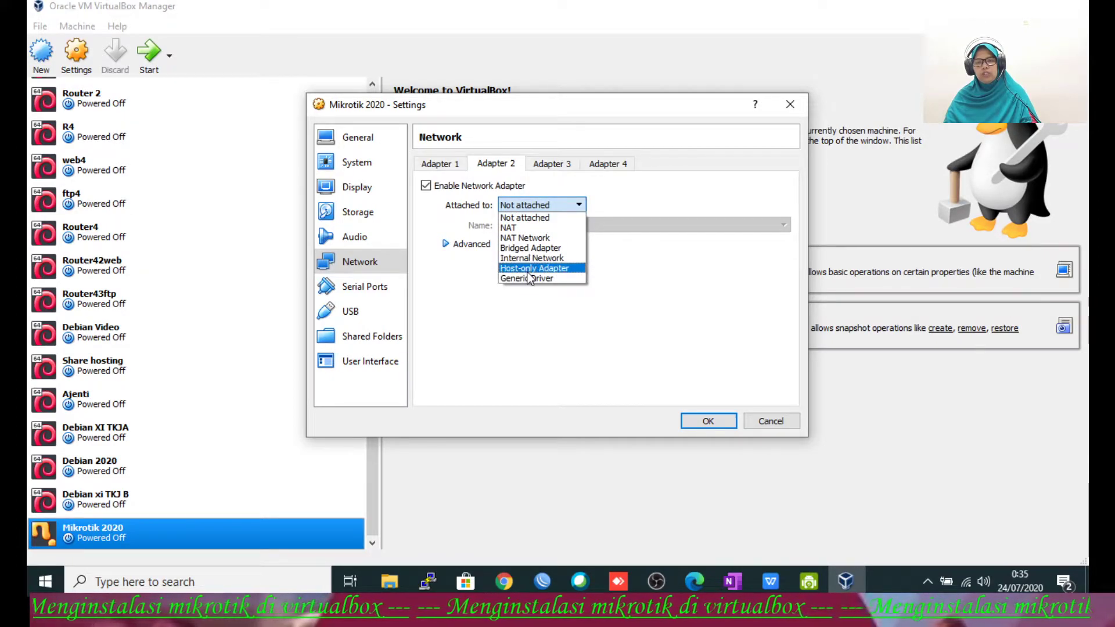
pyautogui.click(529, 268)
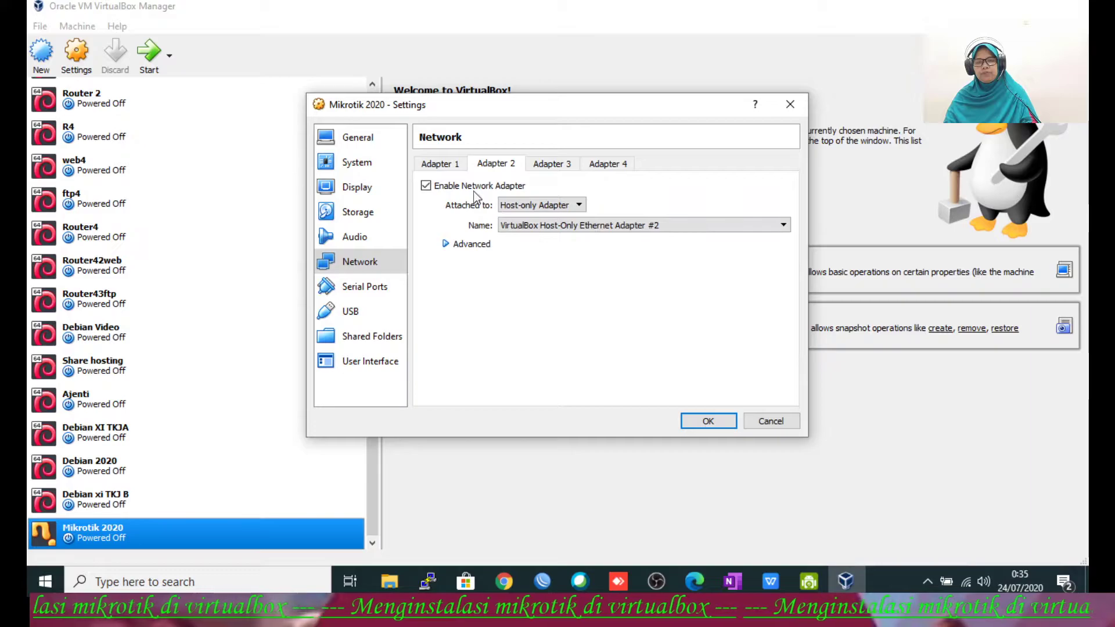
pyautogui.click(435, 166)
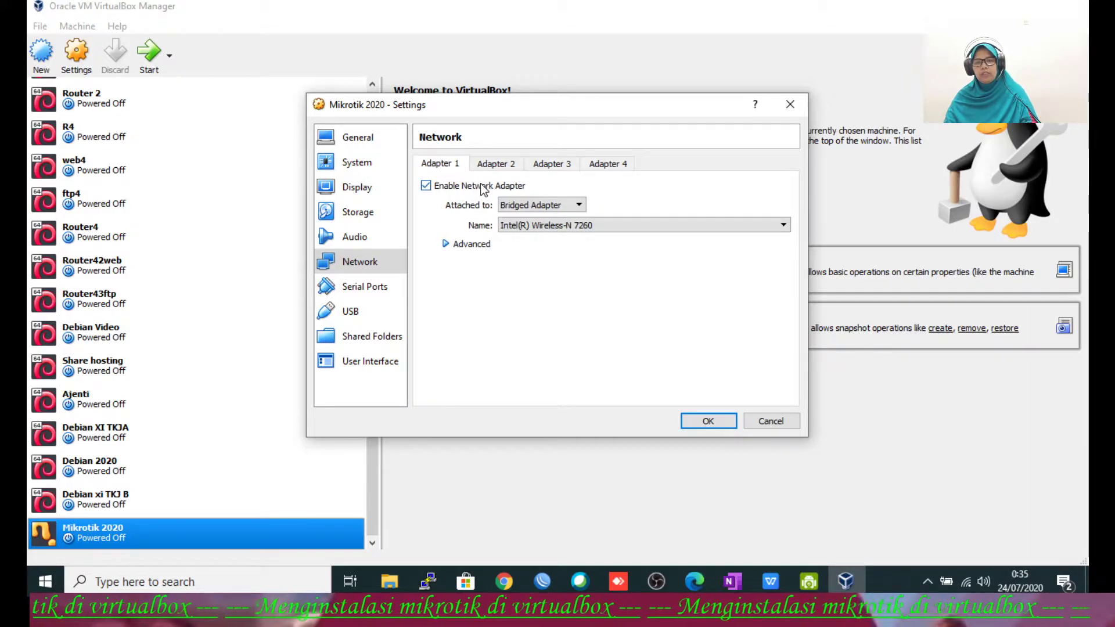
pyautogui.click(491, 165)
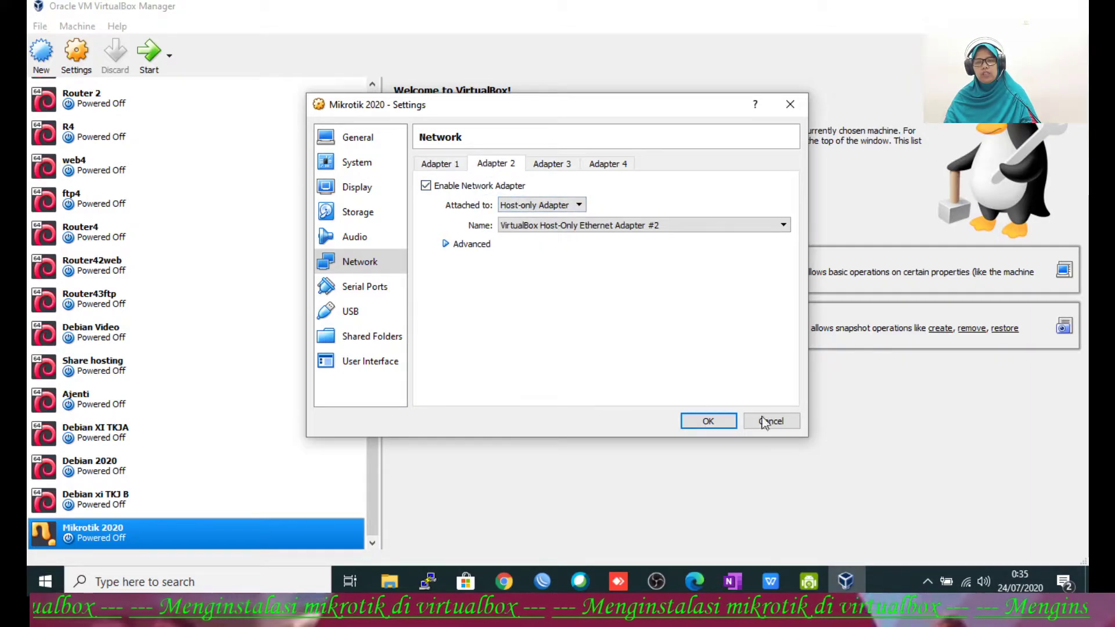
pyautogui.click(704, 427)
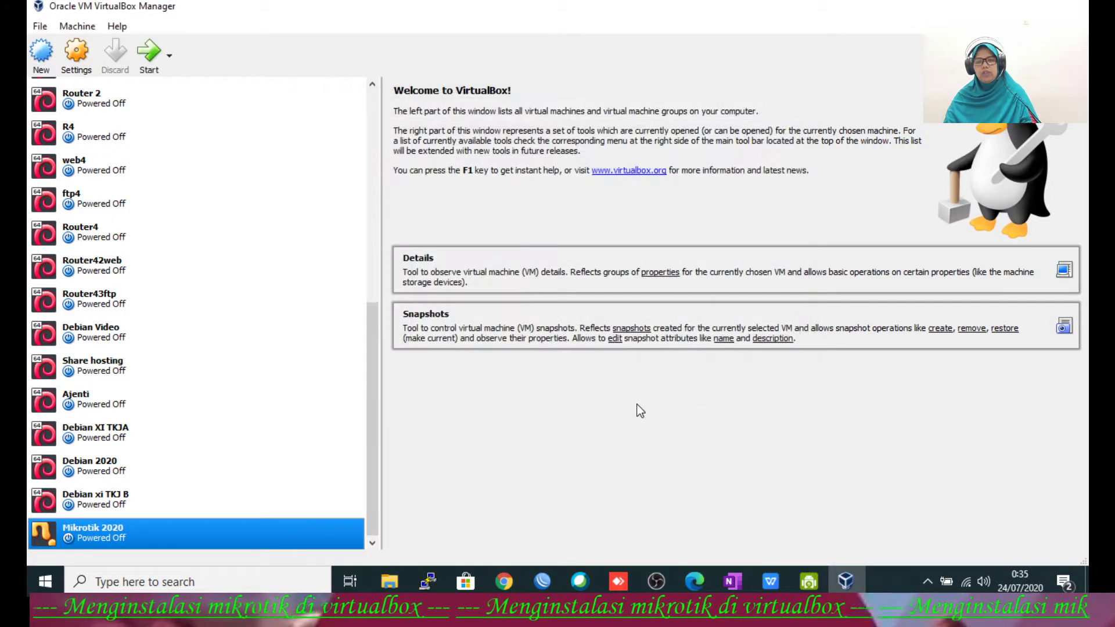
# Step: Boot Mikrotik 2020 from mikrotik-6.34.6.iso and dismiss the auto-capture keyboard notice
pyautogui.click(151, 69)
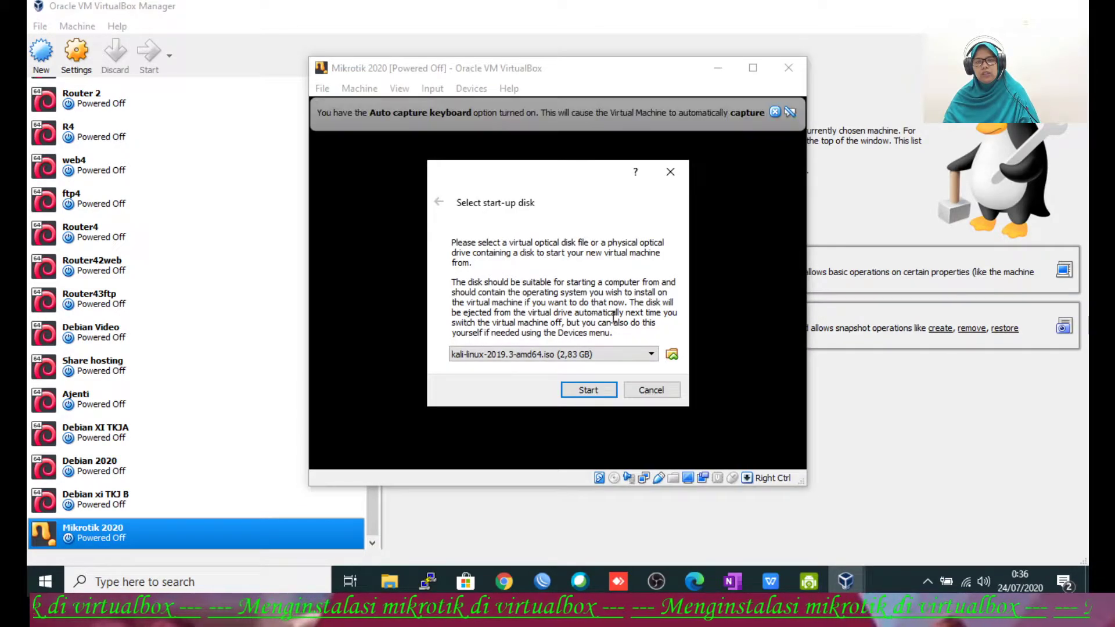
pyautogui.click(653, 356)
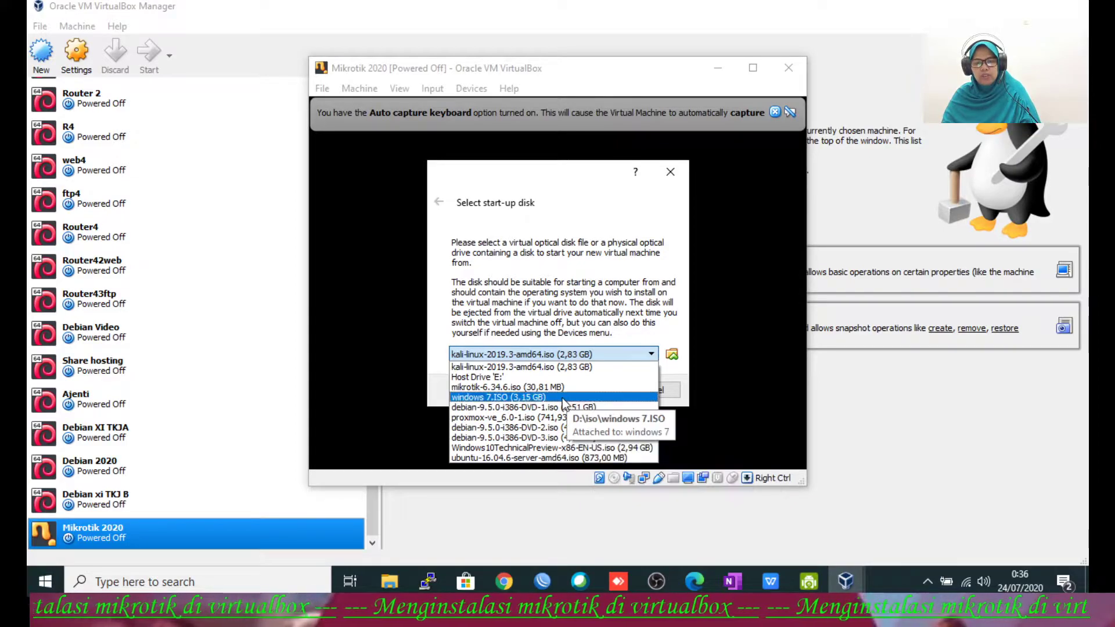
pyautogui.click(511, 387)
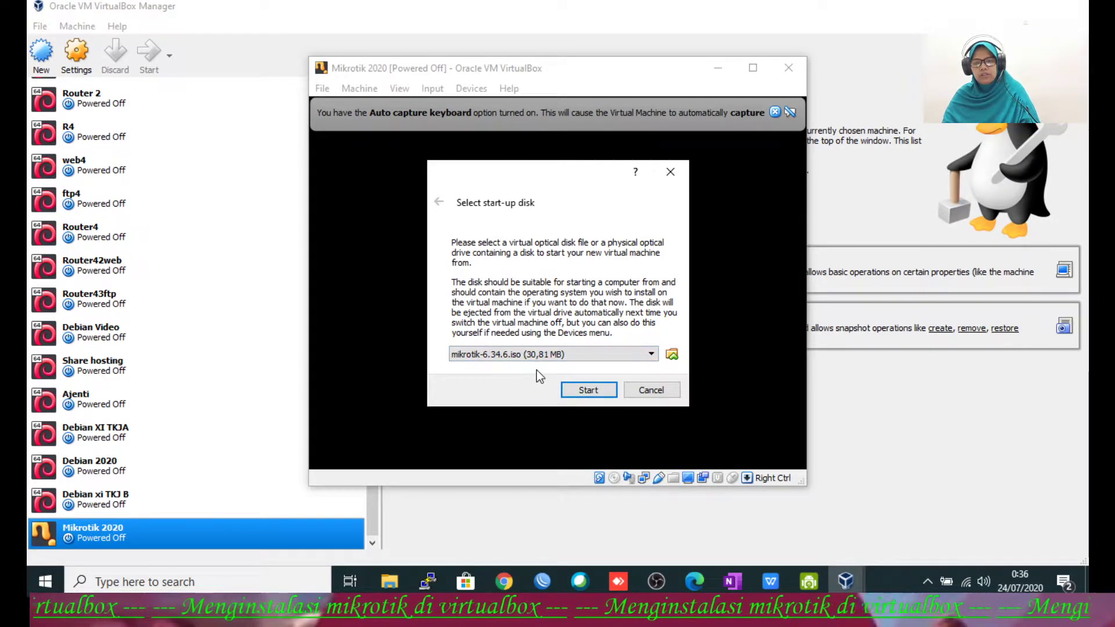
pyautogui.click(585, 390)
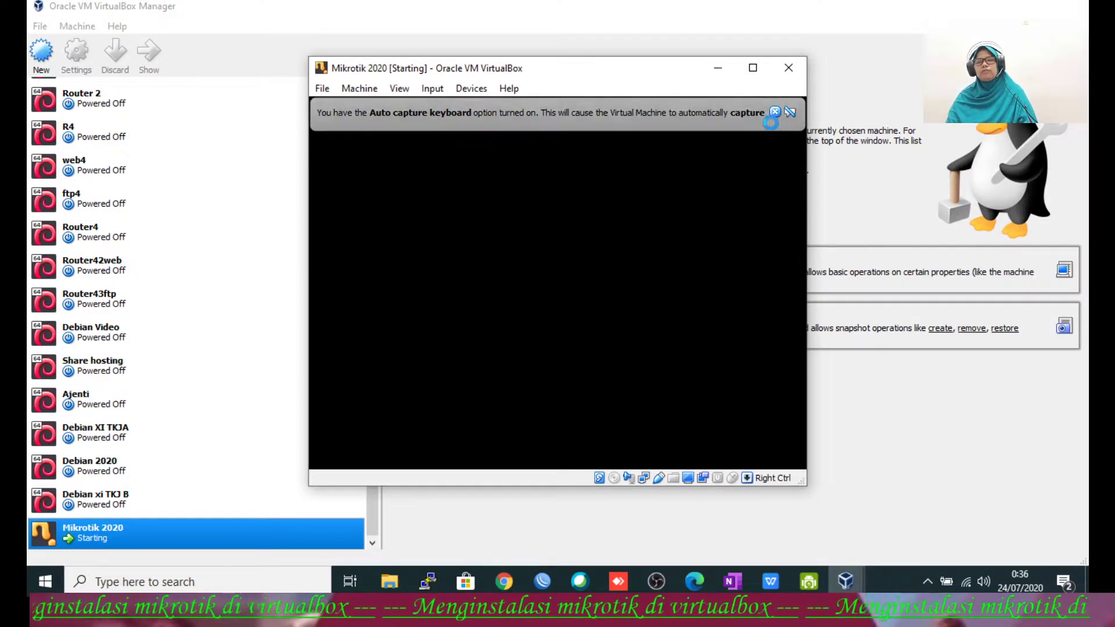
pyautogui.click(775, 112)
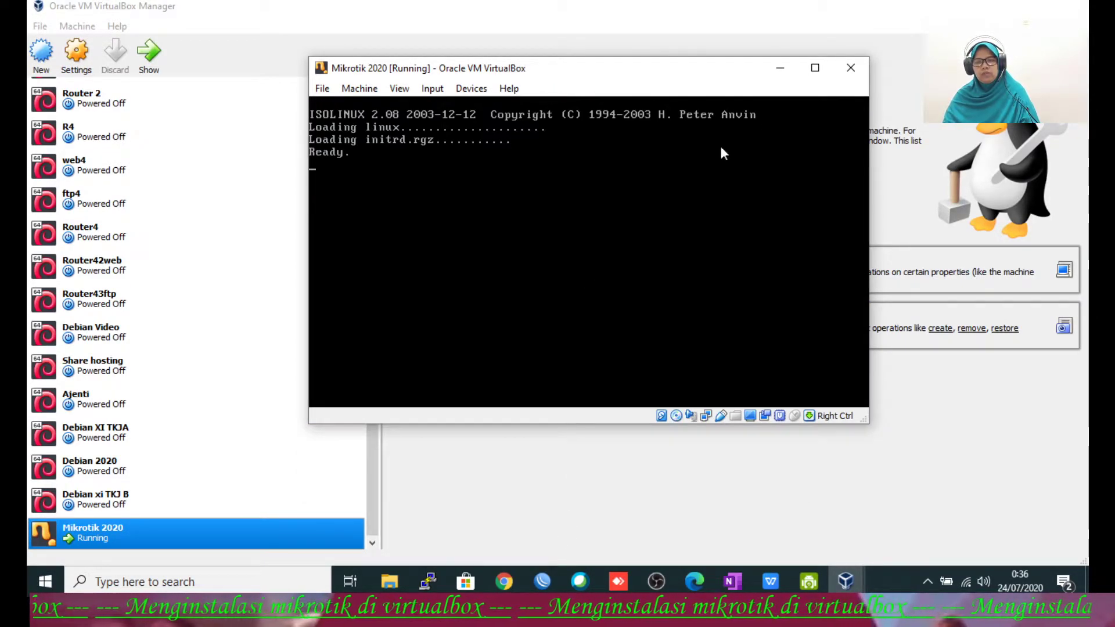
# Step: Maximize the VM window, mark all MikroTik packages with 'a', and install them with 'i'
pyautogui.click(815, 68)
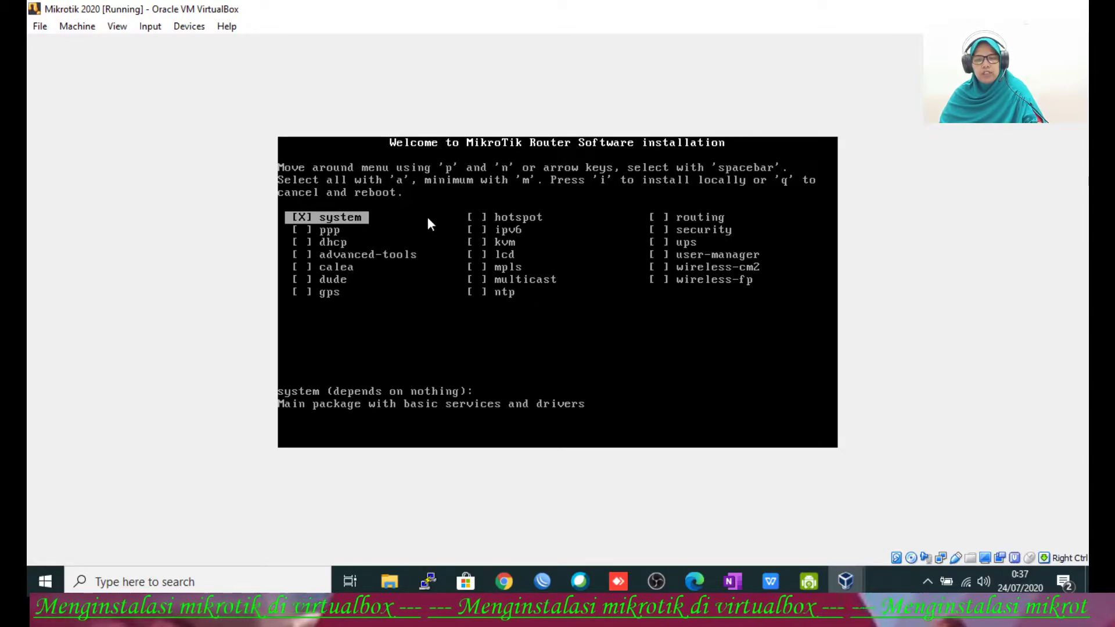
pyautogui.press('a')
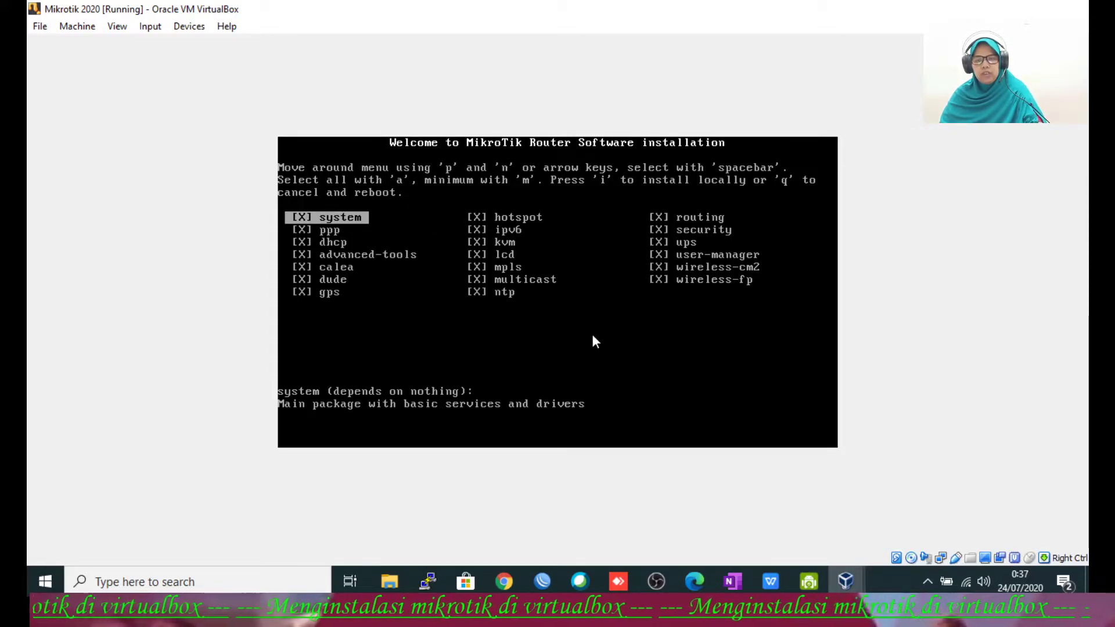
pyautogui.press('i')
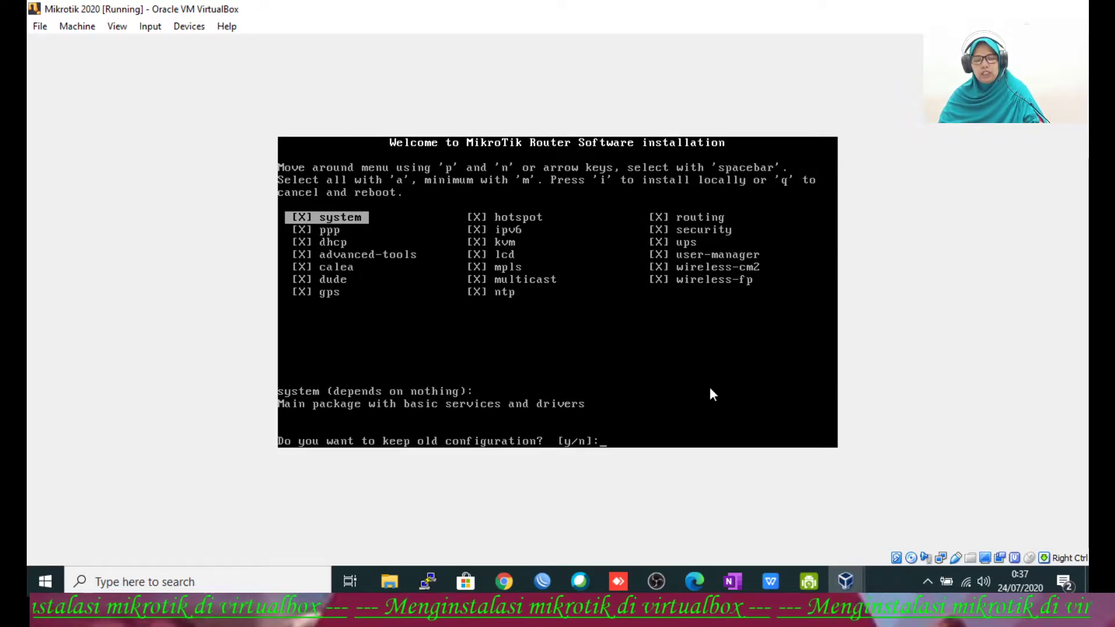
# Step: Answer 'n' to keeping the old configuration and 'y' to proceed with erasing the disk
pyautogui.write('n]:')
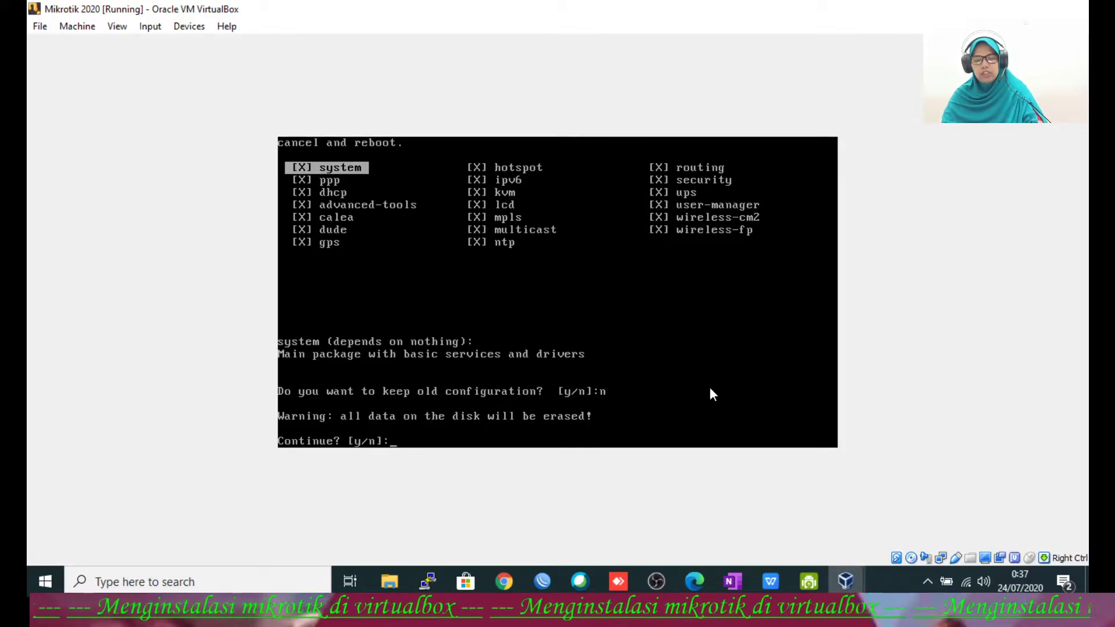
pyautogui.write('y')
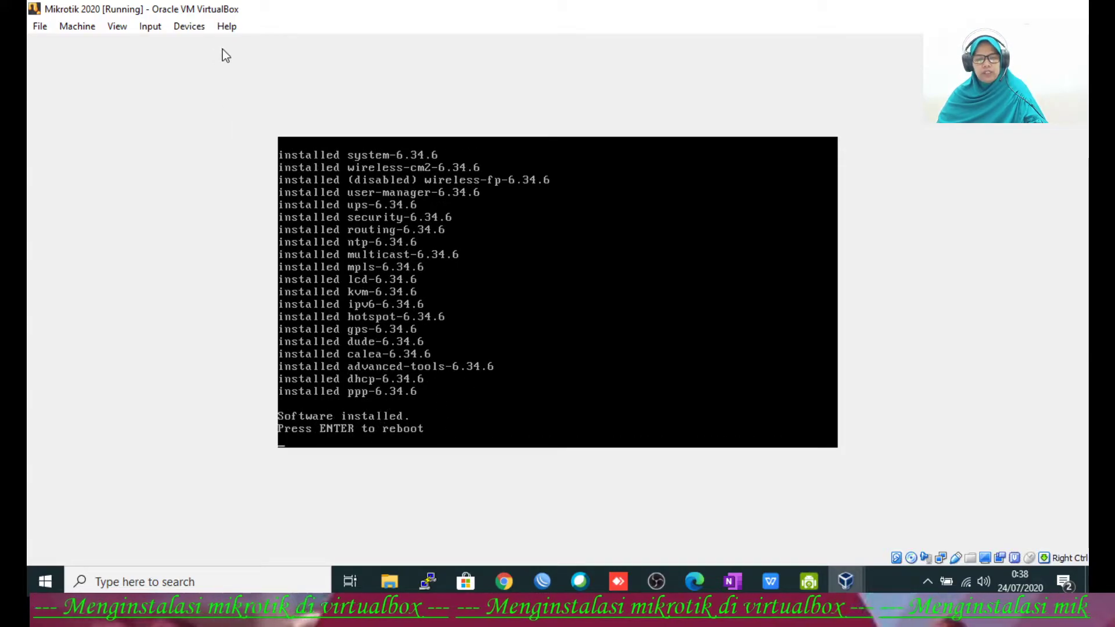
# Step: Check the VM's optical drive options, then reboot the VM back to the package selection menu
pyautogui.click(182, 28)
pyautogui.moveTo(284, 47)
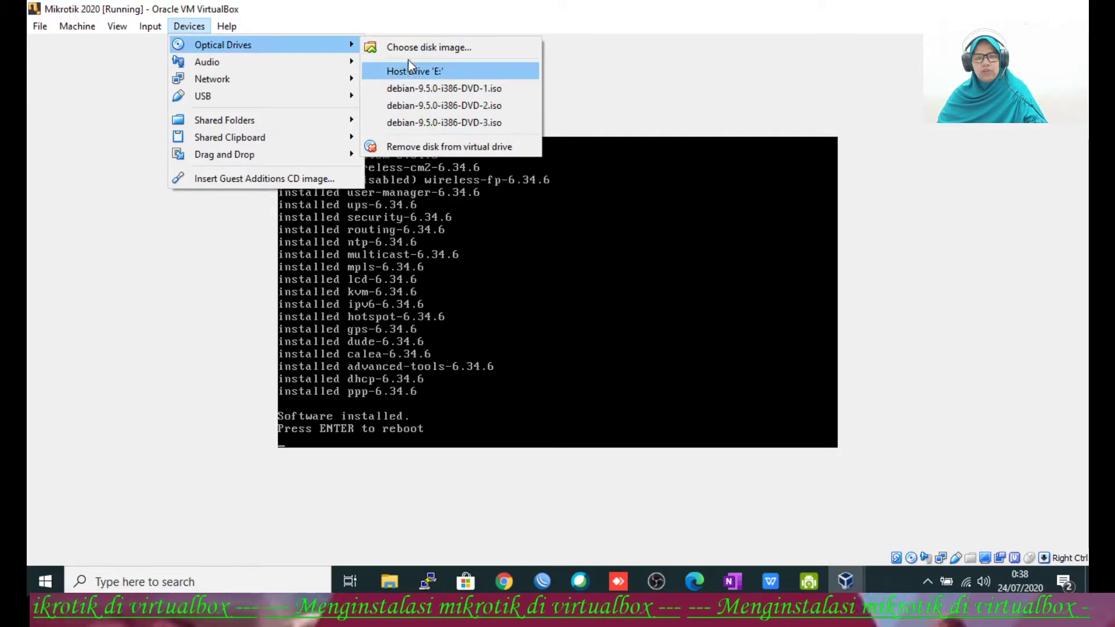
pyautogui.click(572, 96)
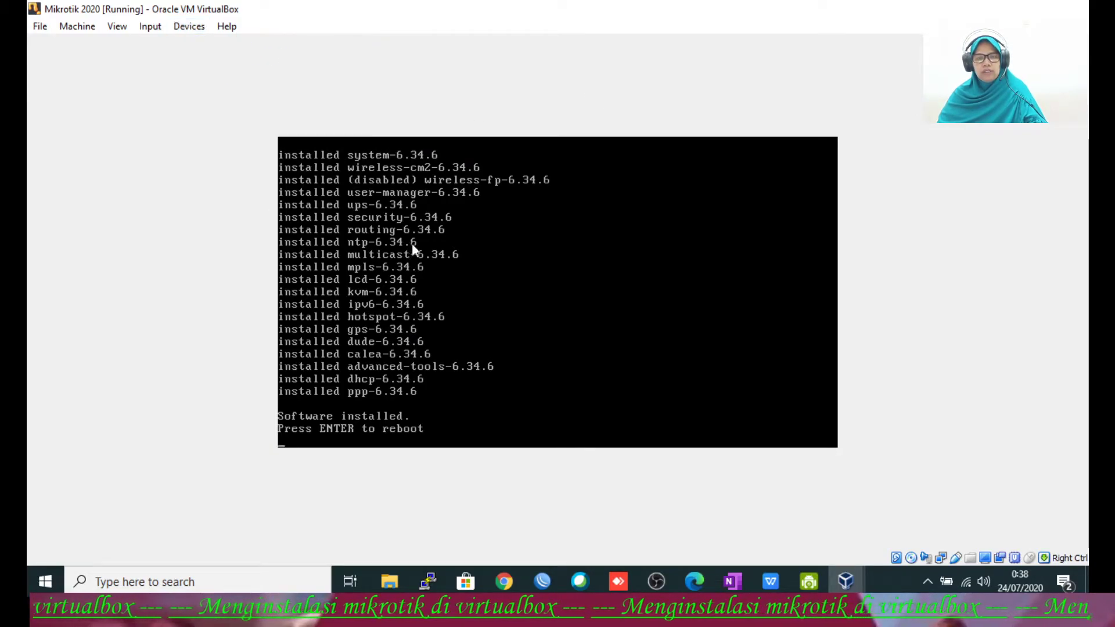
pyautogui.press('Return')
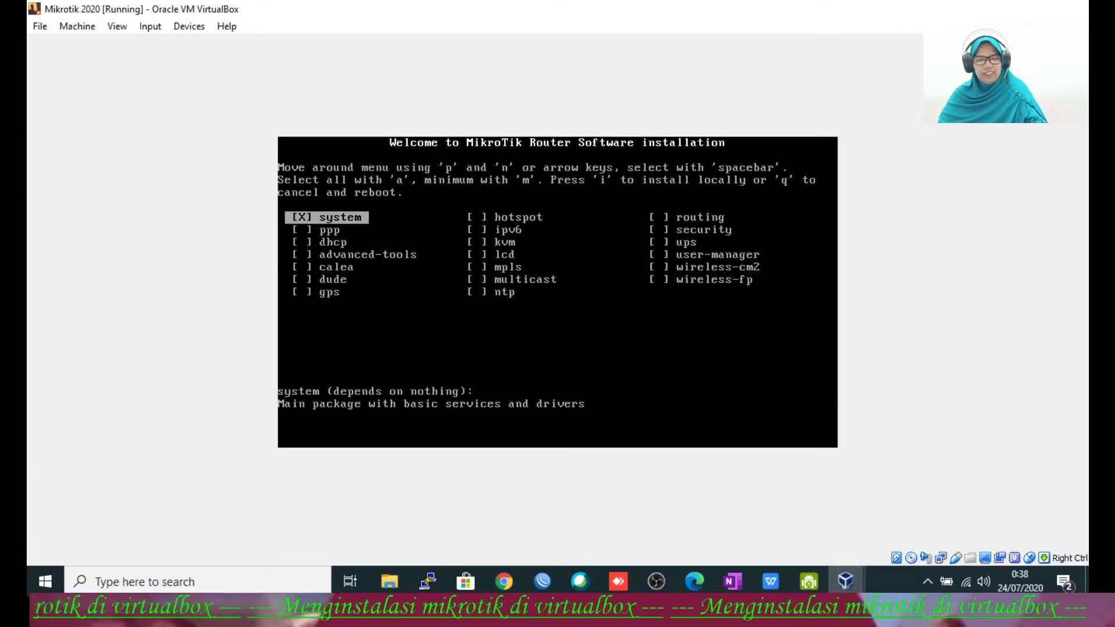
# Step: Select all MikroTik packages and install them, discarding the old configuration and erasing the disk
pyautogui.press('a')
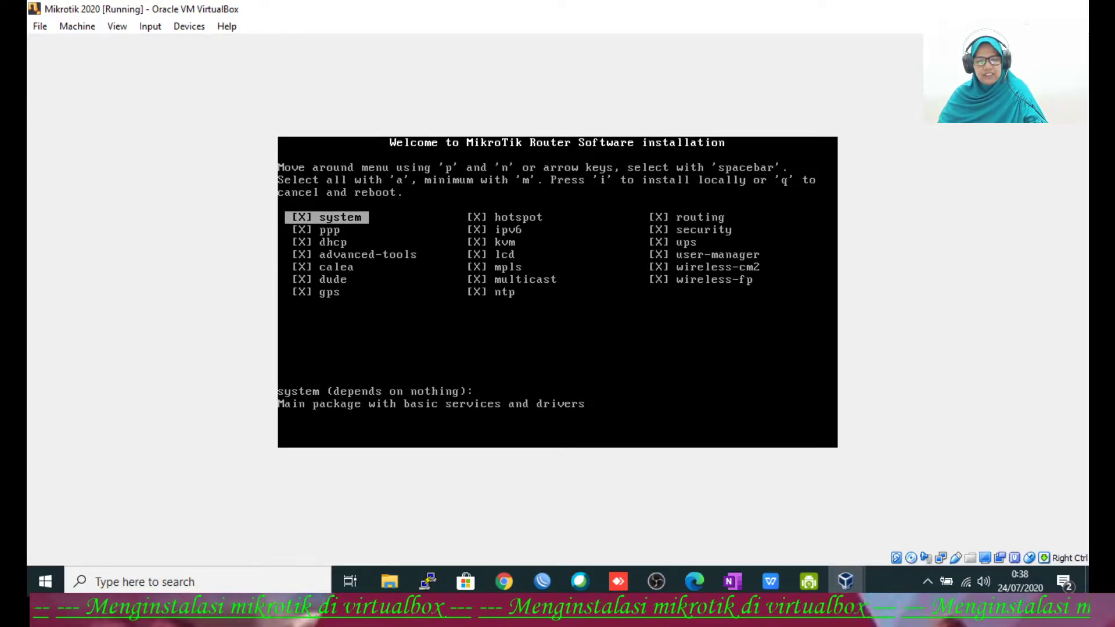
pyautogui.press('i')
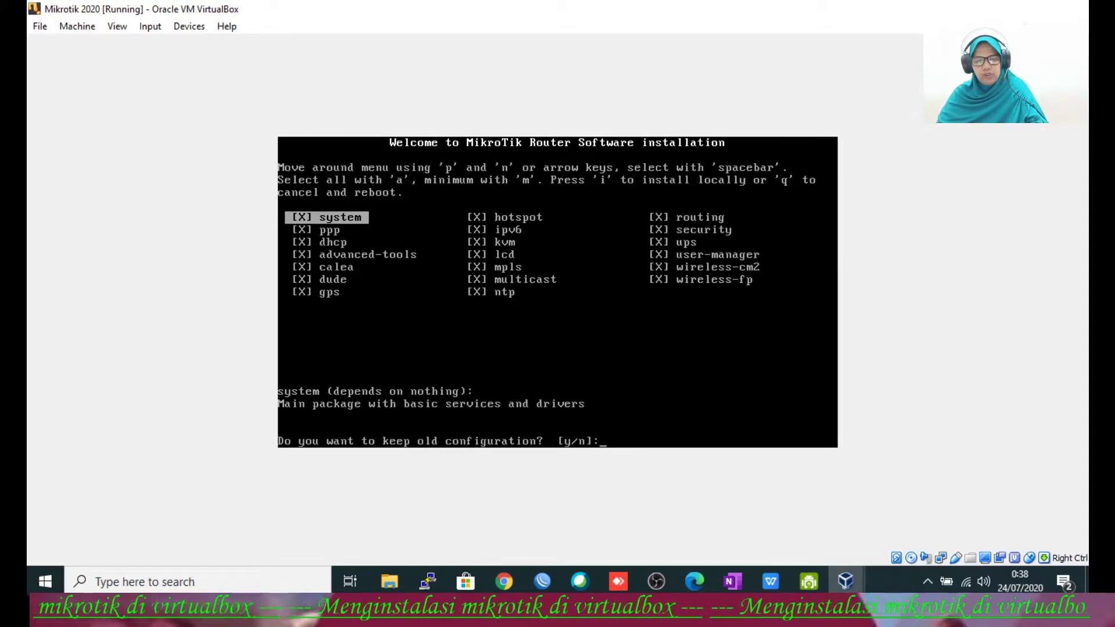
pyautogui.press('n')
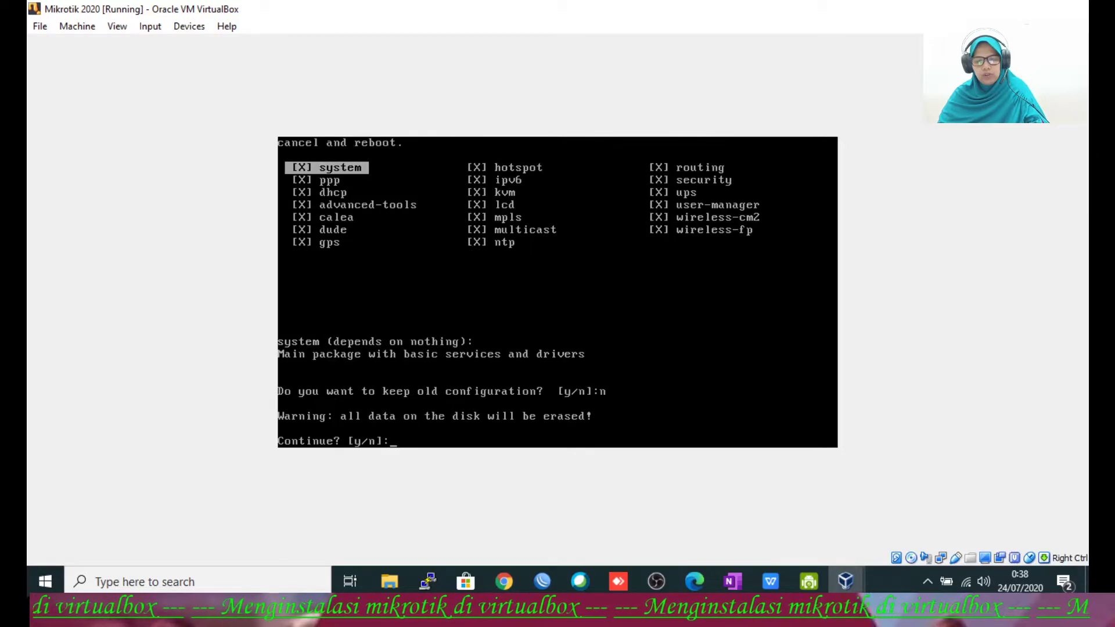
pyautogui.press('y')
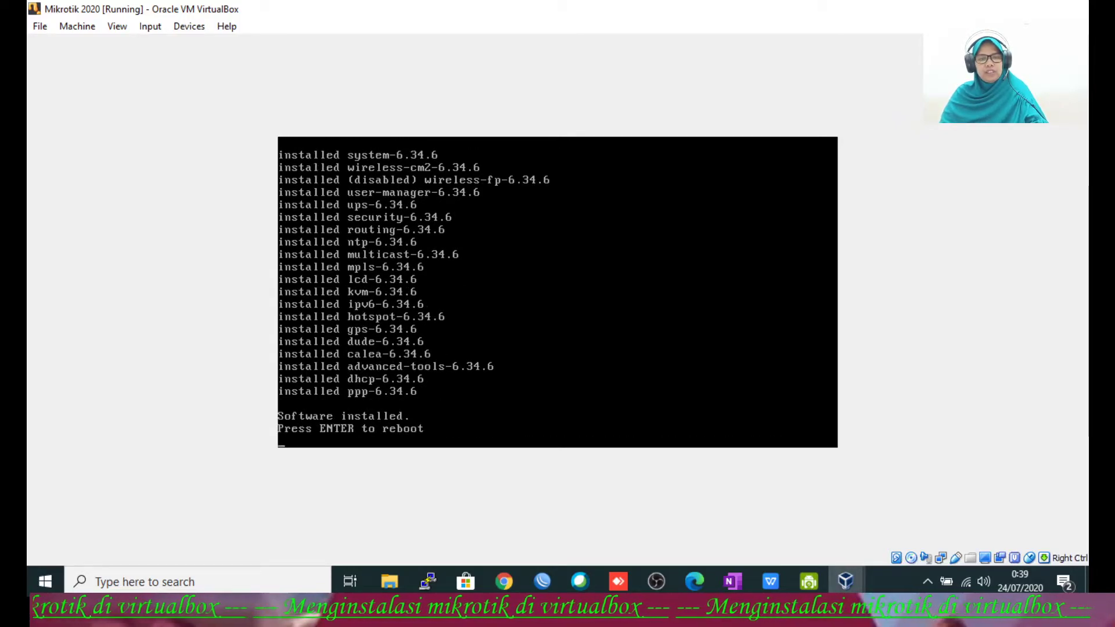
# Step: Force-eject the mikrotik-6.34.6.iso installer disk from the VM's optical drive and reboot
pyautogui.press('Control_R')
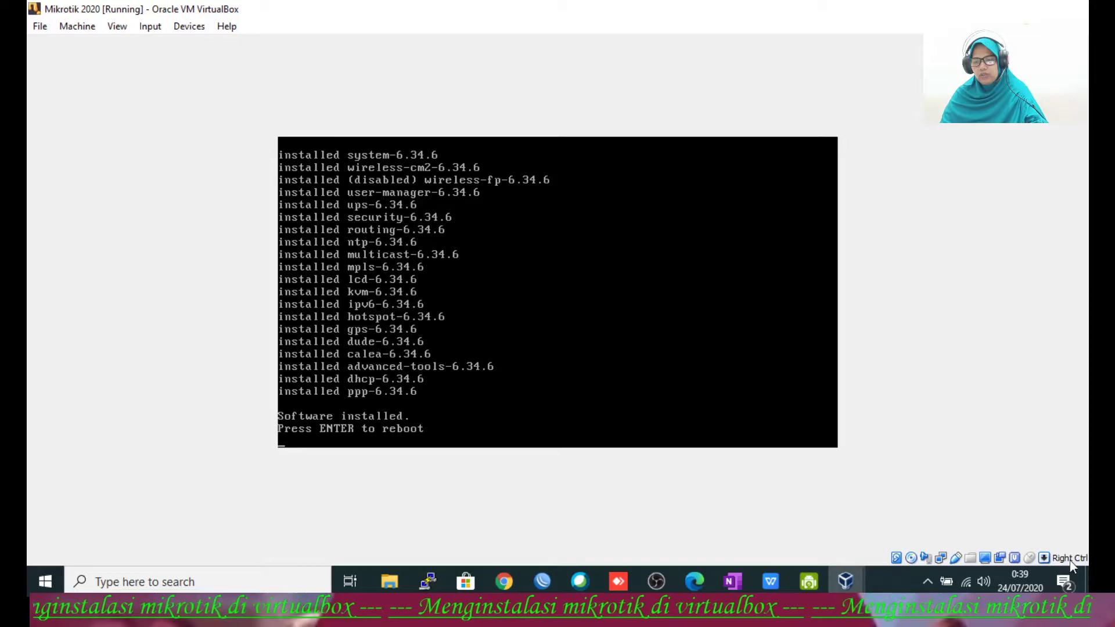
pyautogui.click(197, 26)
pyautogui.moveTo(242, 46)
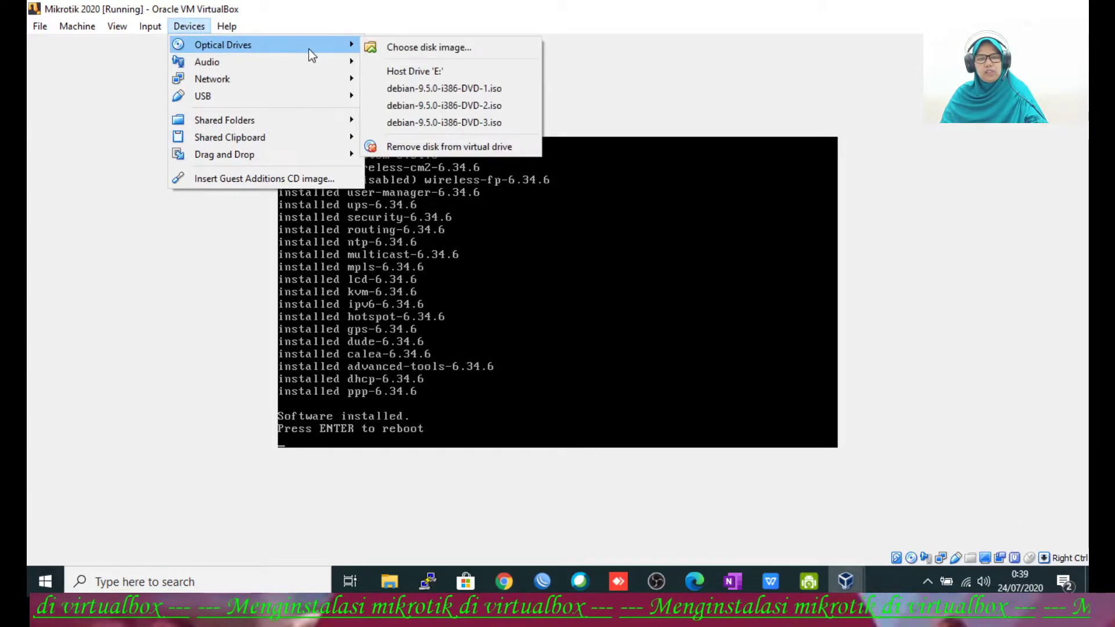
pyautogui.click(433, 148)
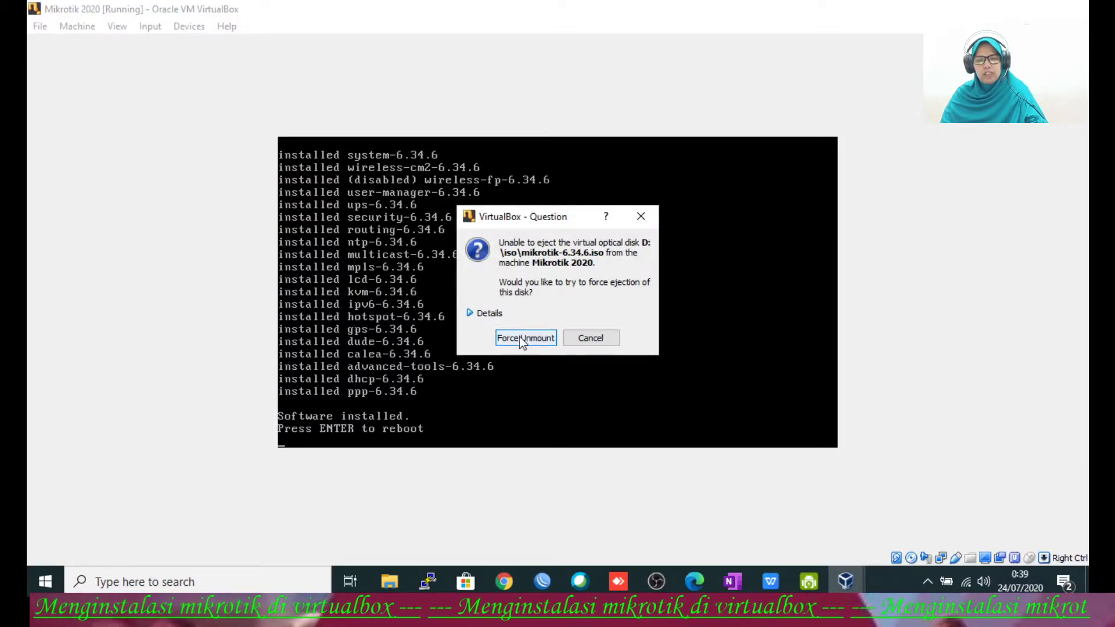
pyautogui.click(520, 338)
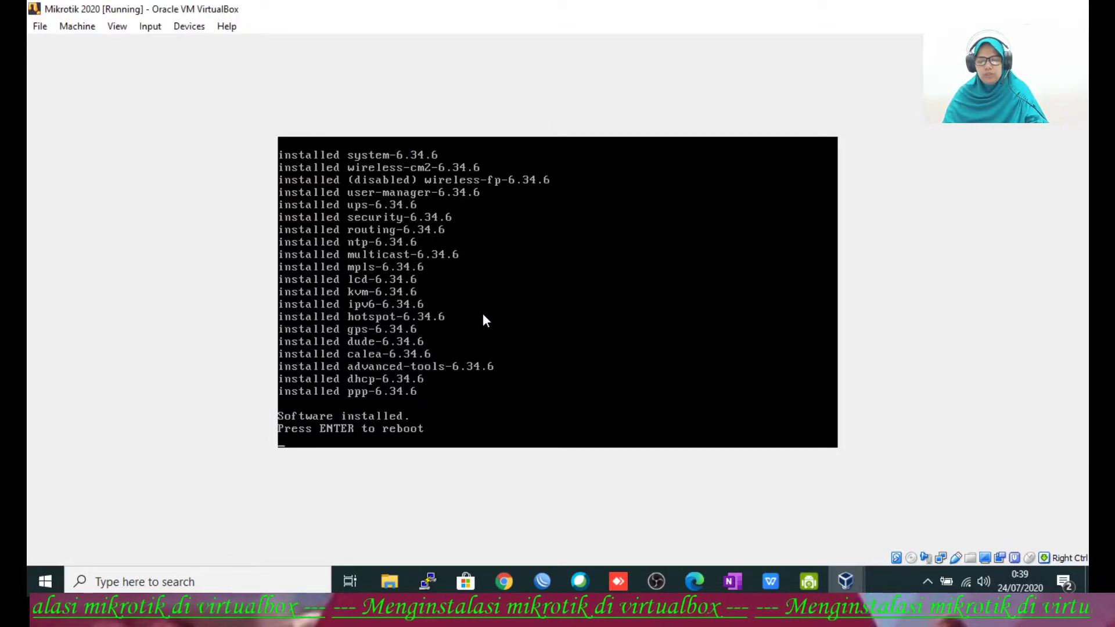
pyautogui.press('Return')
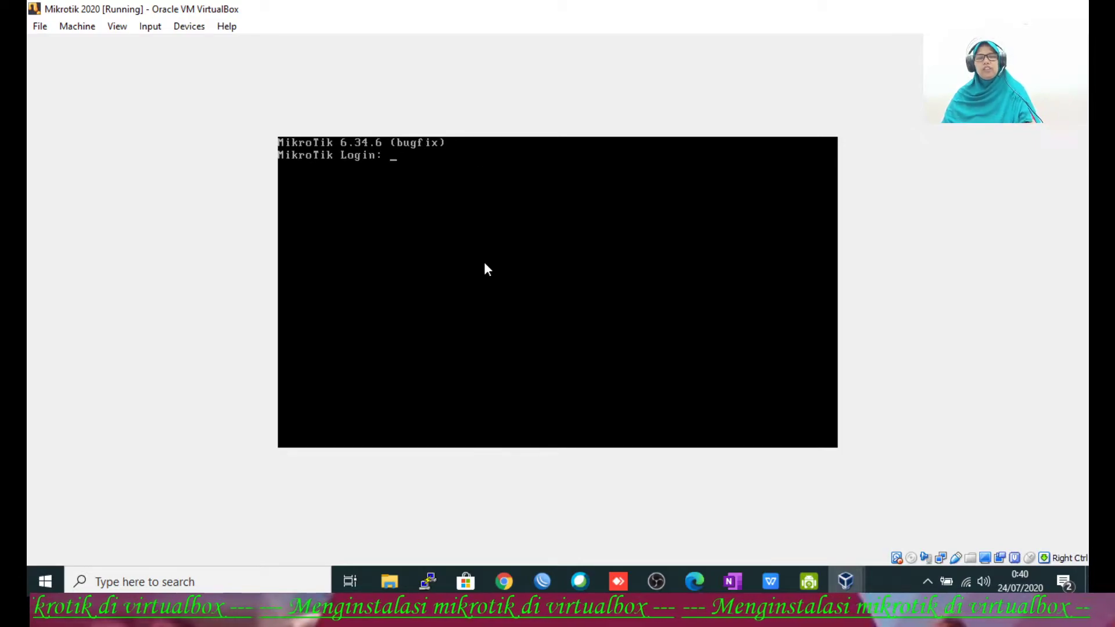
# Step: Log in as admin with an empty password and decline viewing the software license
pyautogui.write('admin')
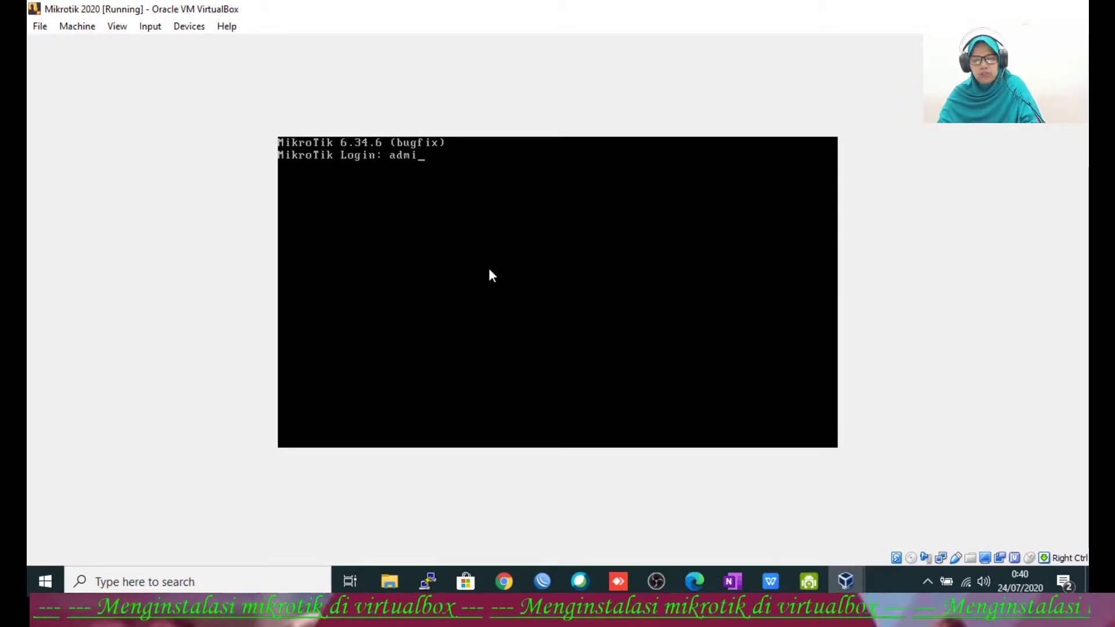
pyautogui.press('Return')
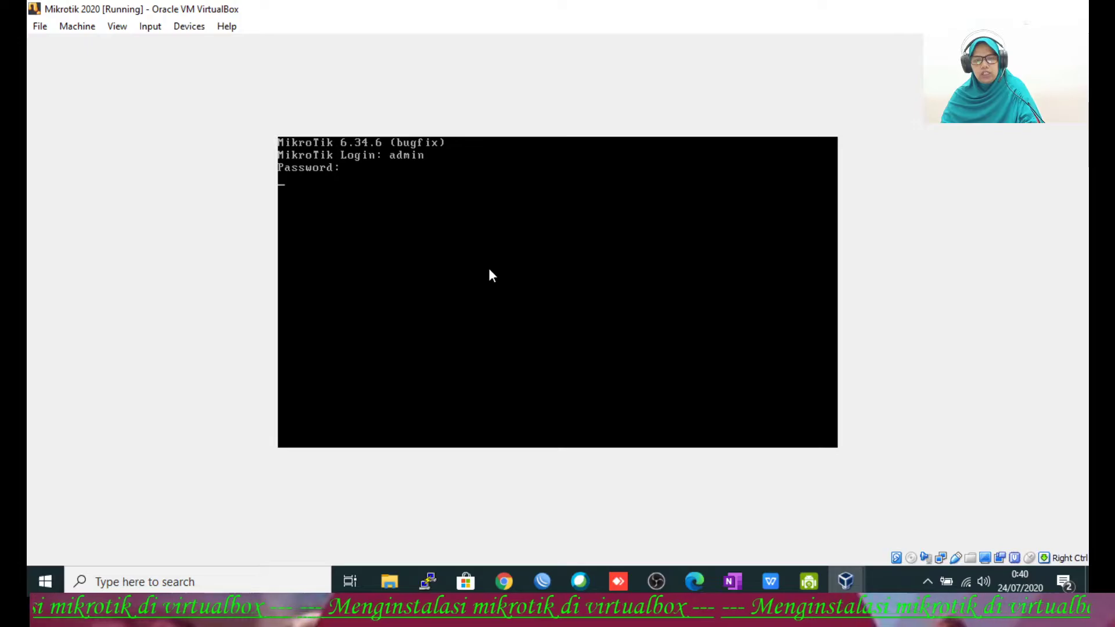
pyautogui.press('Return')
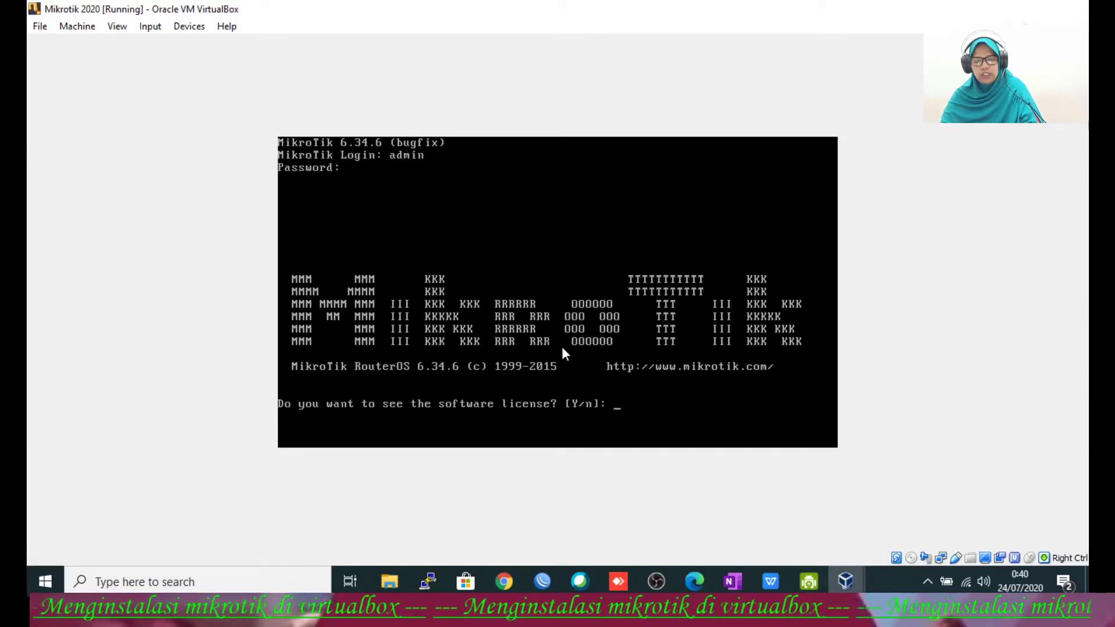
pyautogui.write('n')
pyautogui.press('Return')
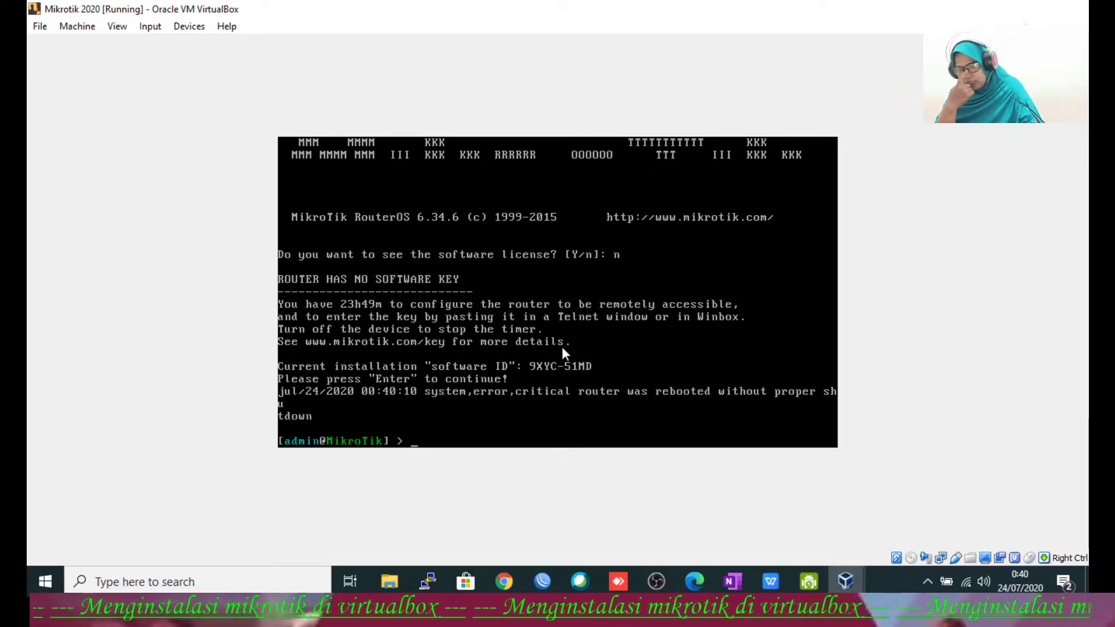
# Step: Set the router identity to the user's name, then begin typing 'ip address add address=192.'
pyautogui.write('sys')
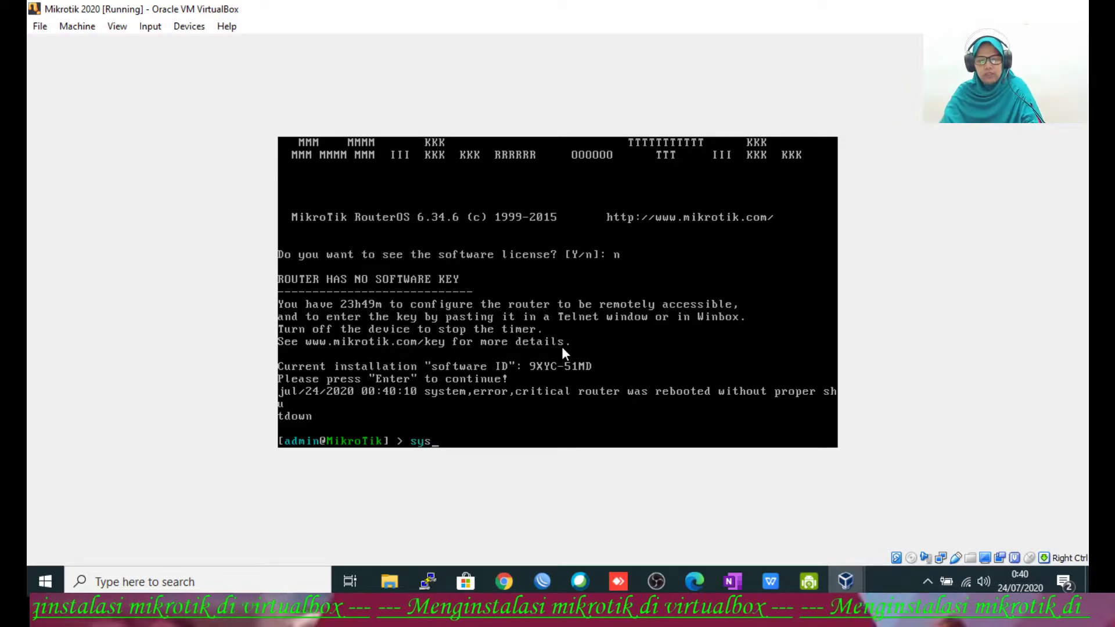
pyautogui.write('tem identity ')
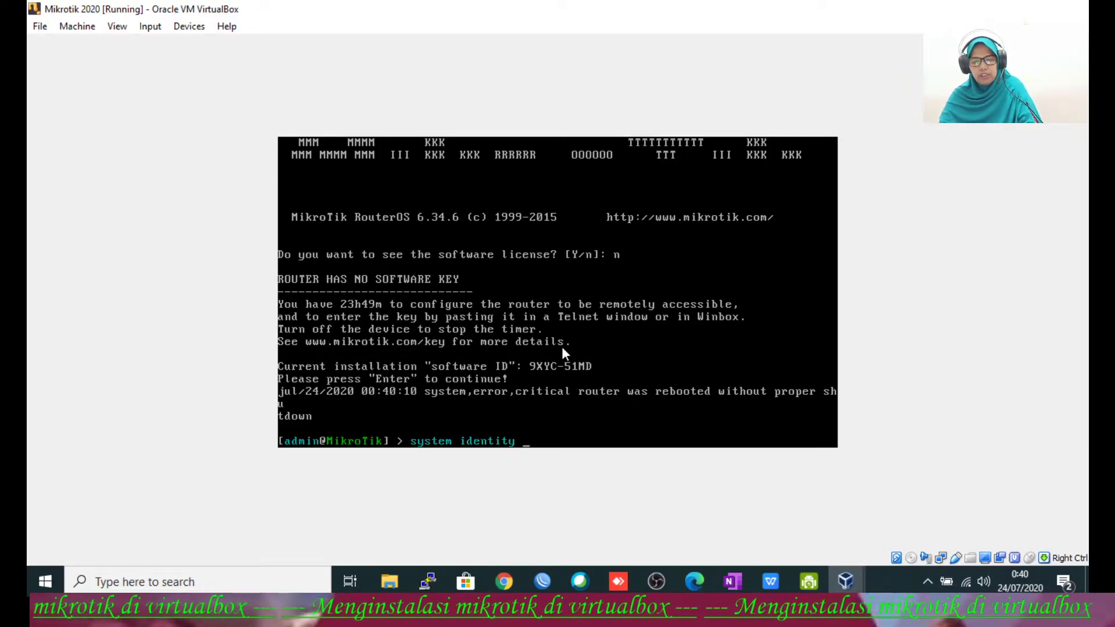
pyautogui.write('set')
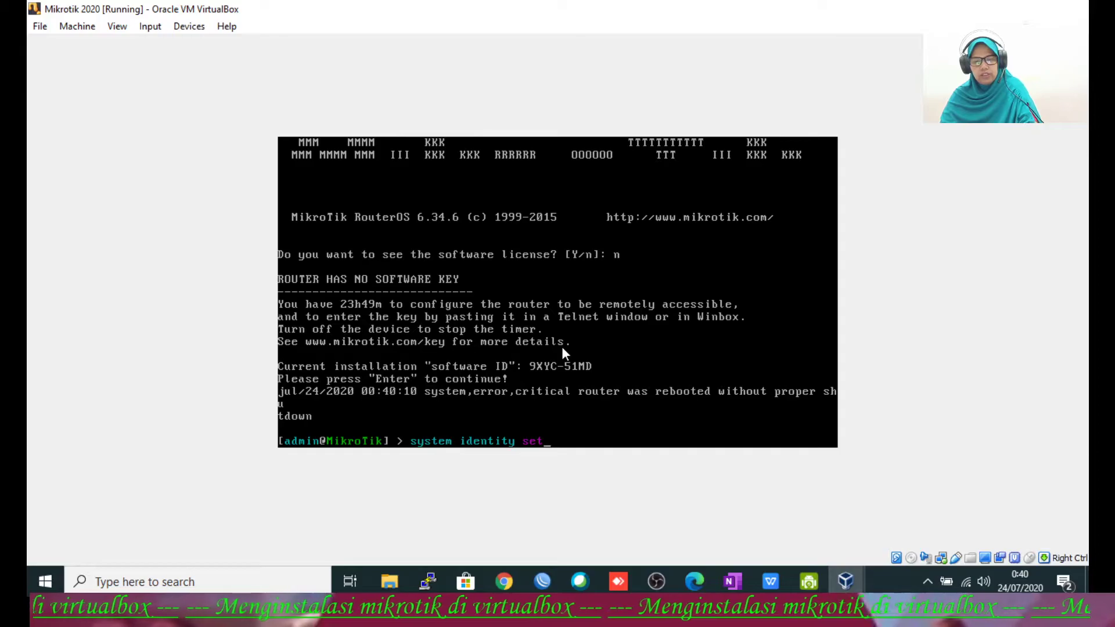
pyautogui.write(' name=')
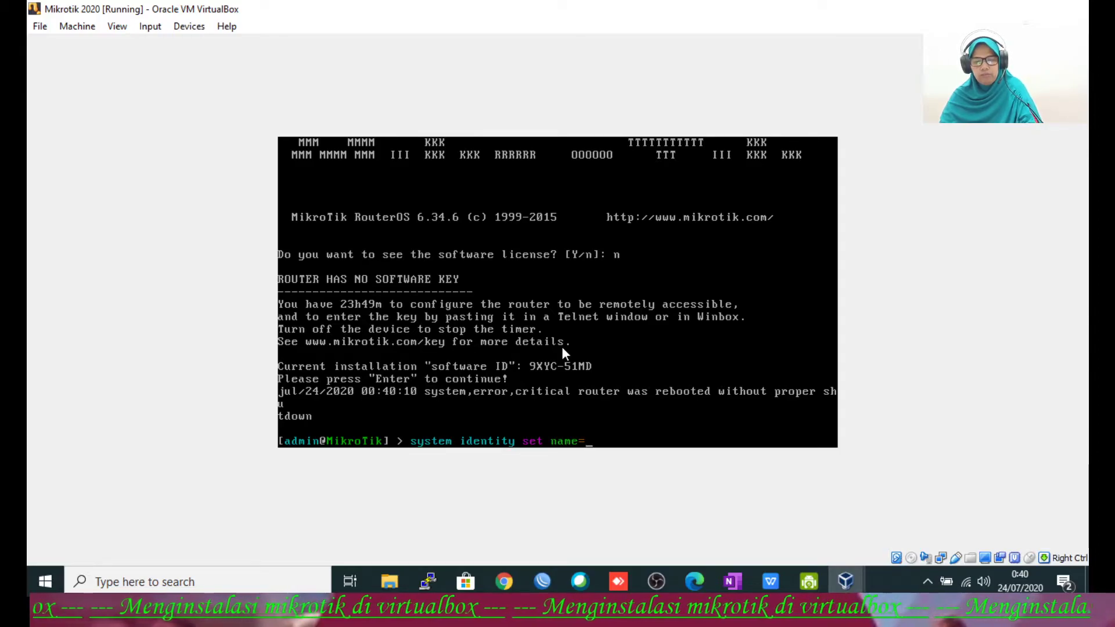
pyautogui.write('nikmah')
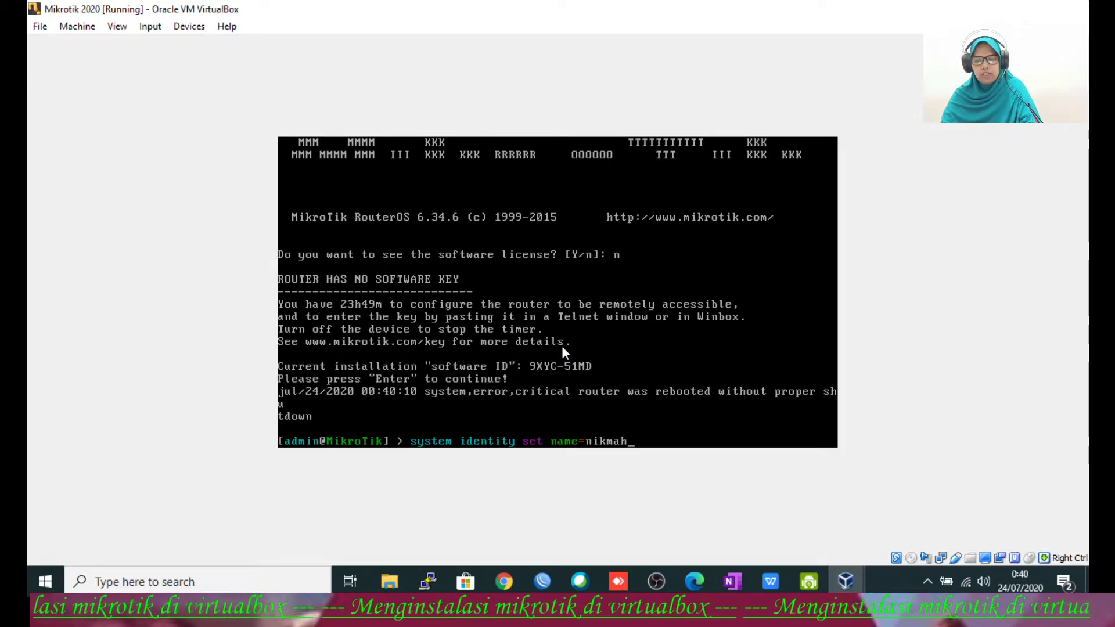
pyautogui.press('Return')
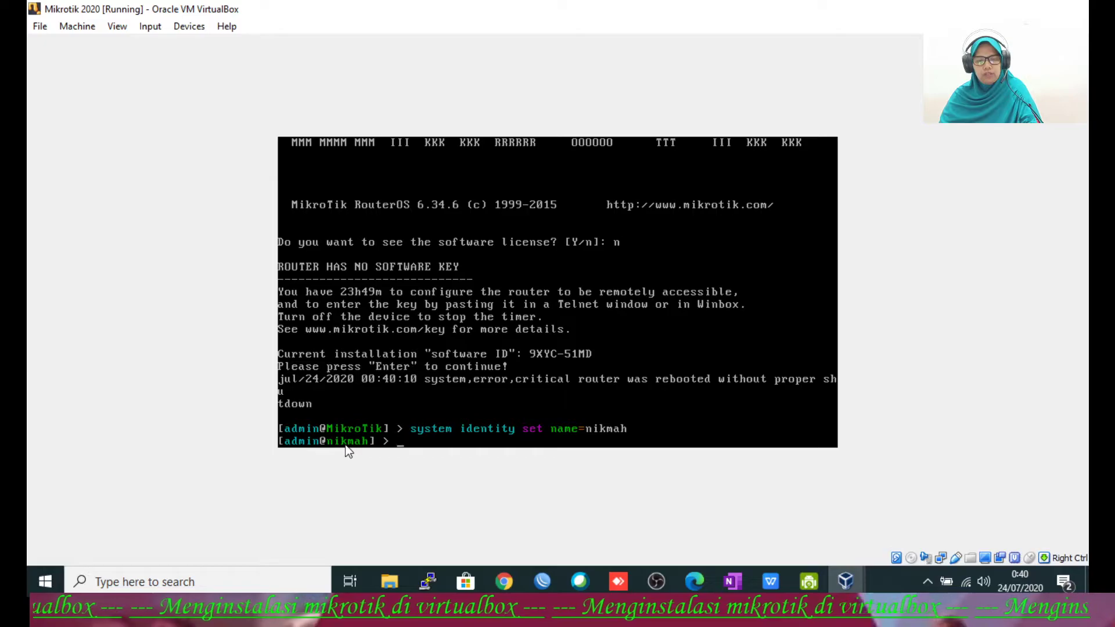
pyautogui.write('ip ad')
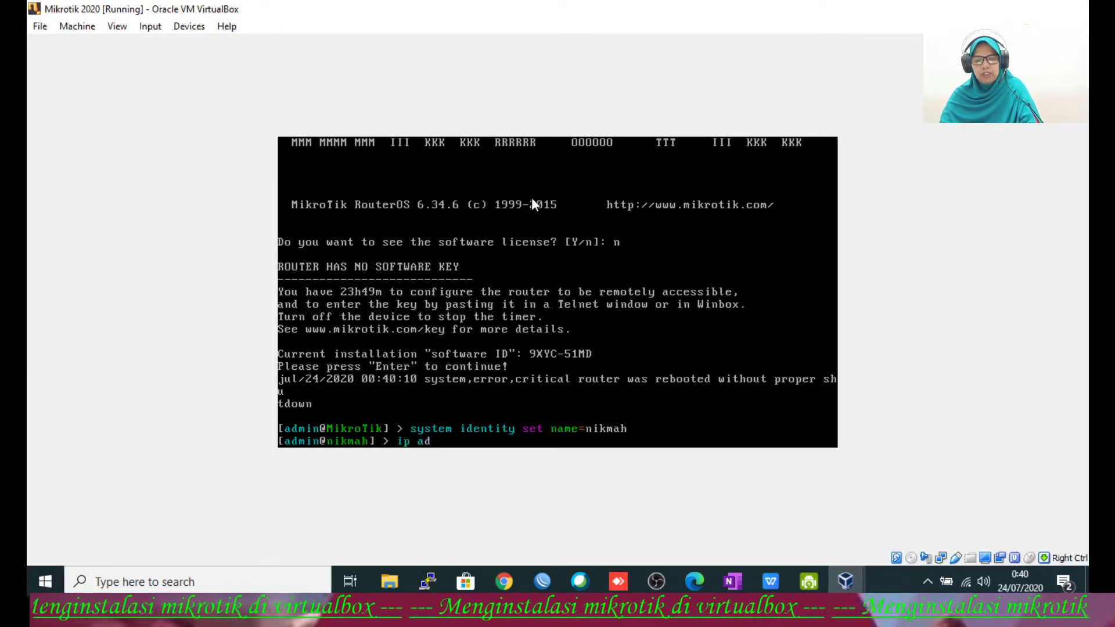
pyautogui.press('Tab')
pyautogui.write('add')
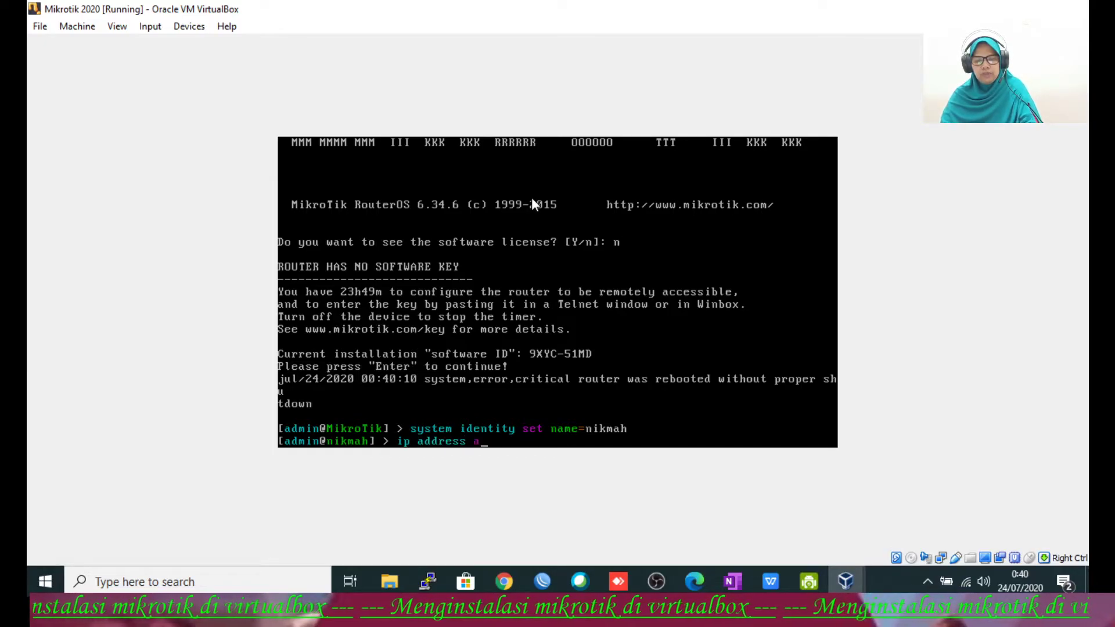
pyautogui.write(' address=')
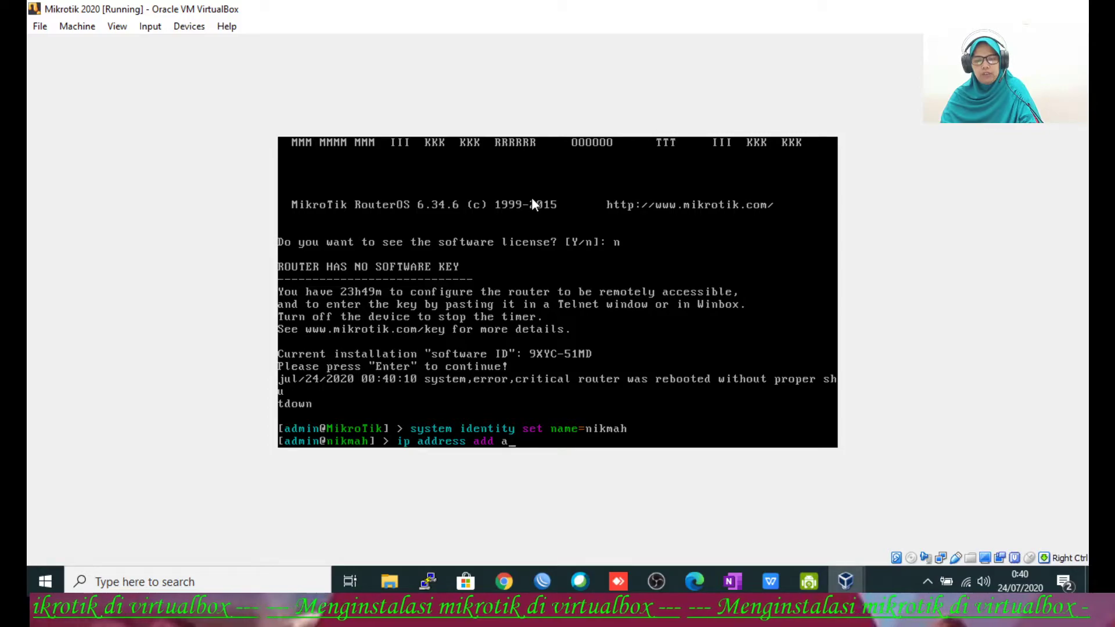
pyautogui.write('192.')
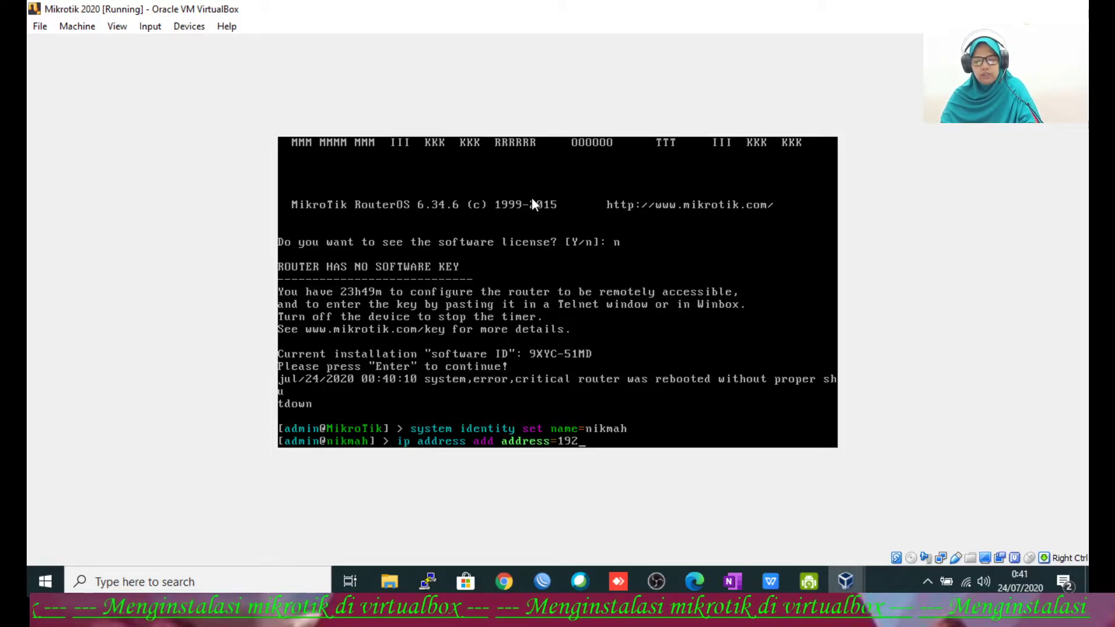
# Step: Look up the host Wi-Fi details (IPv4 192.168.100.250, gateway 192.168.100.1), then close the adapter windows
pyautogui.click(965, 583)
pyautogui.rightClick(963, 580)
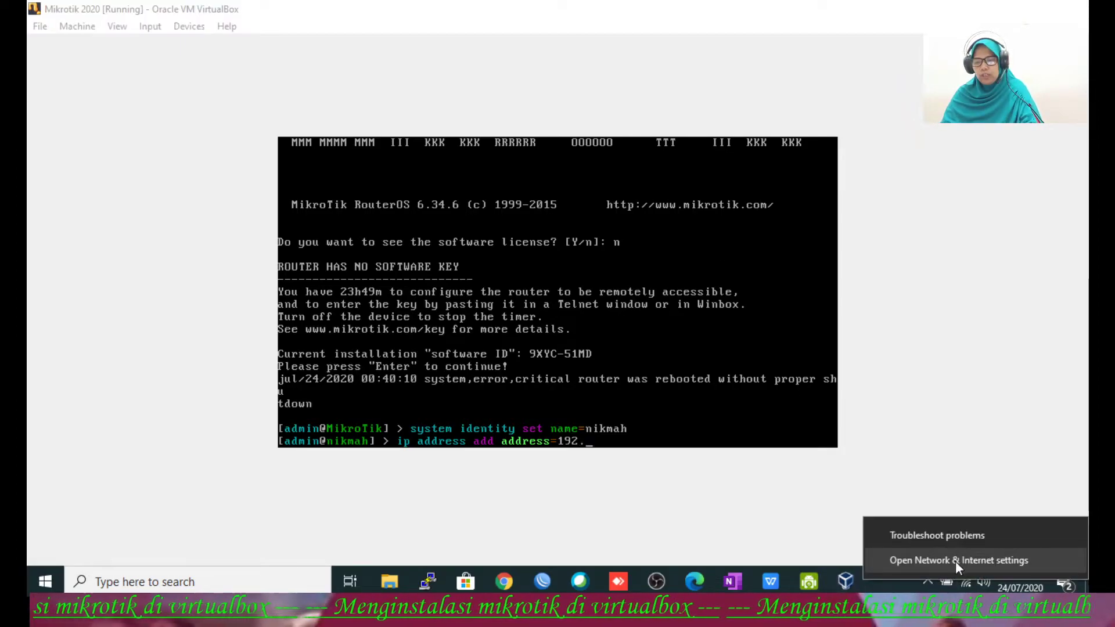
pyautogui.click(955, 560)
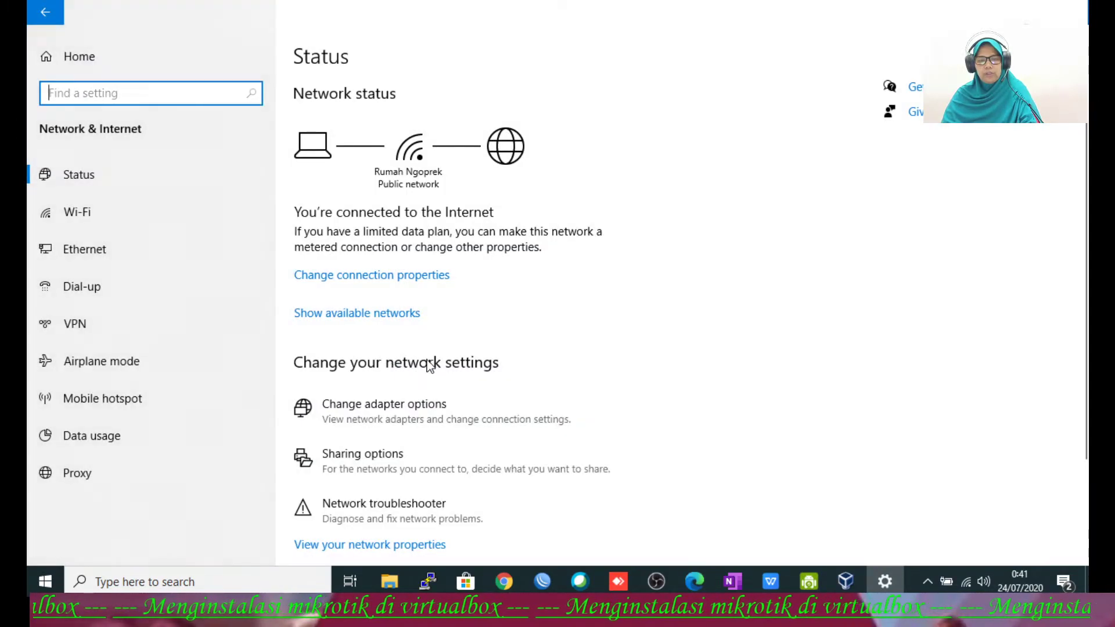
pyautogui.click(393, 409)
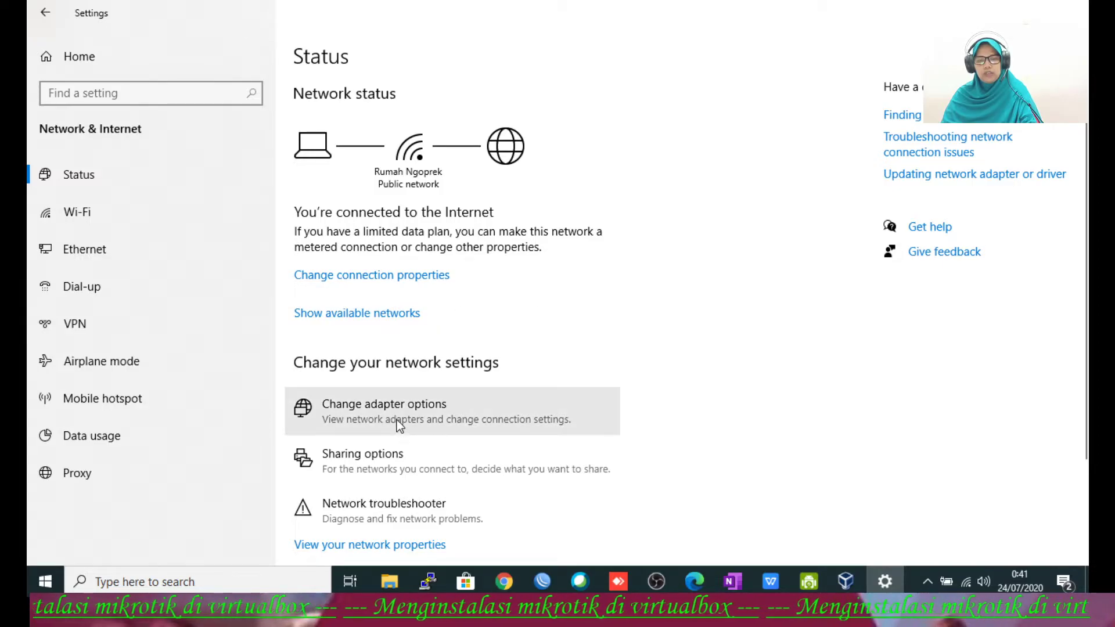
pyautogui.click(390, 299)
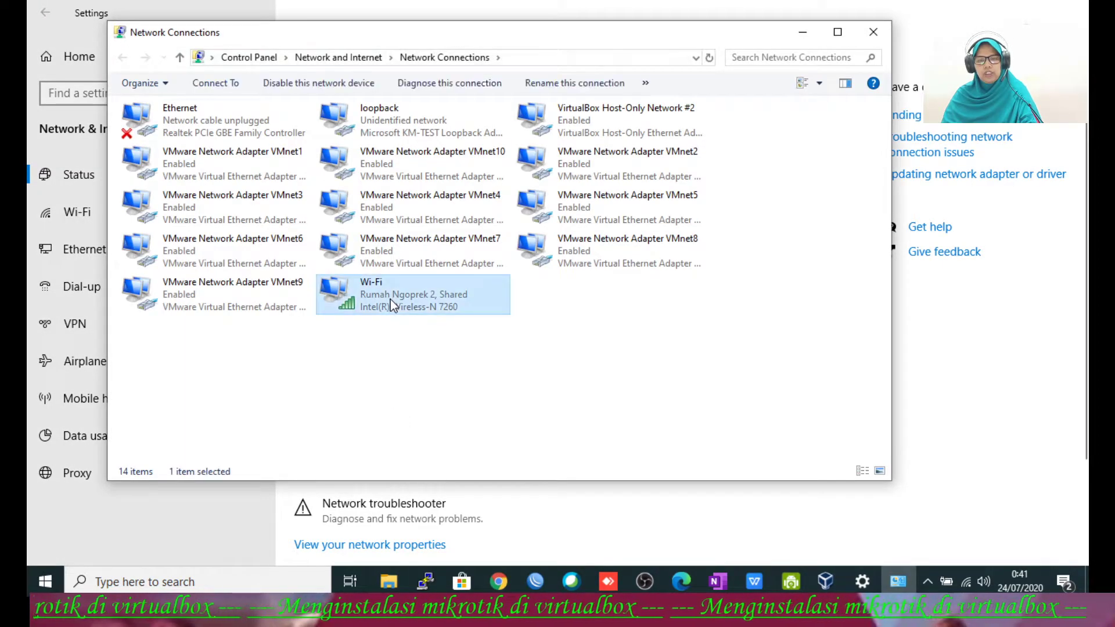
pyautogui.rightClick(390, 298)
pyautogui.click(437, 346)
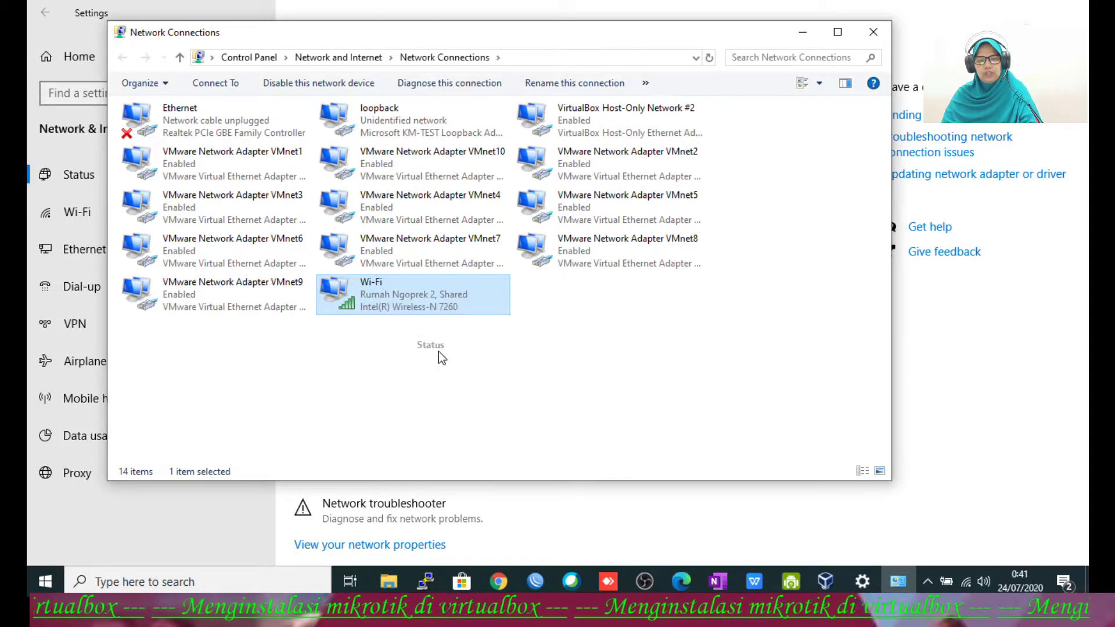
pyautogui.click(471, 310)
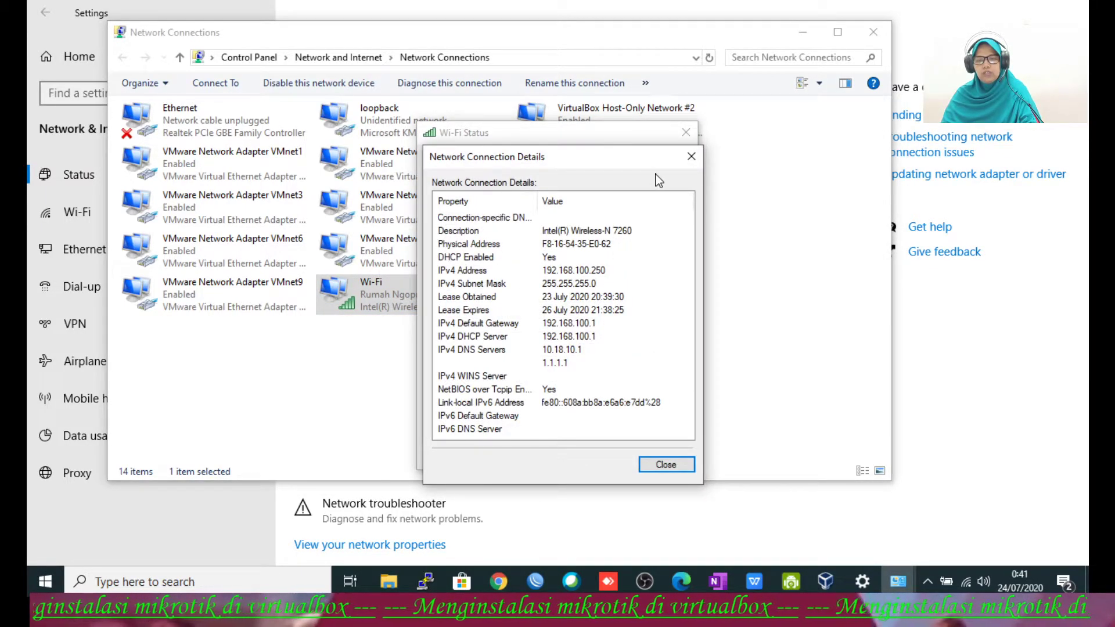
pyautogui.click(691, 157)
pyautogui.click(687, 133)
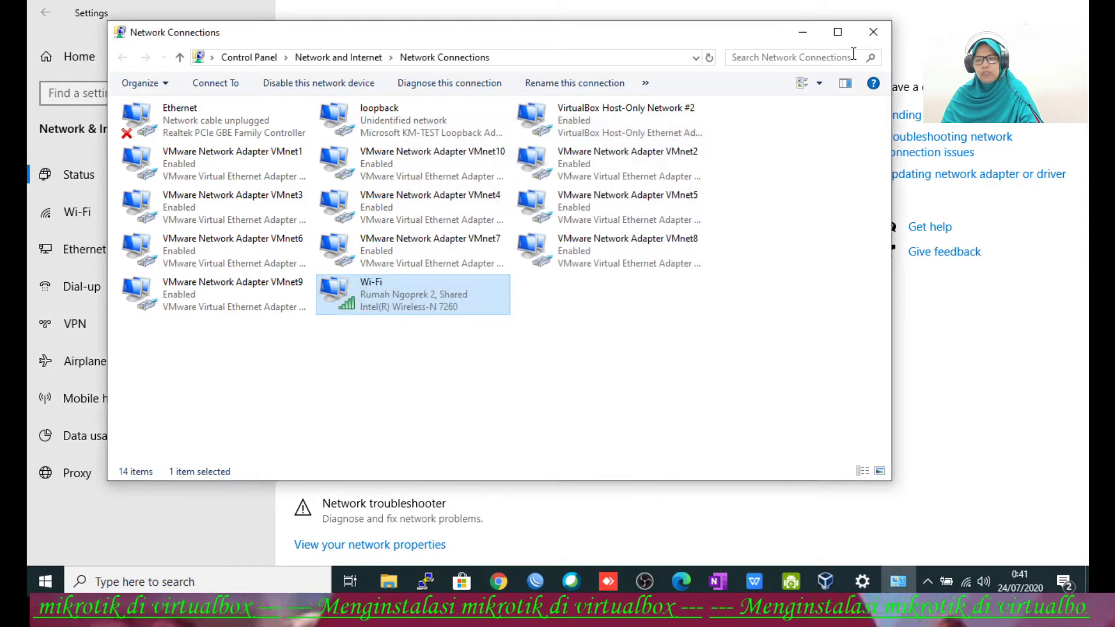
pyautogui.click(872, 32)
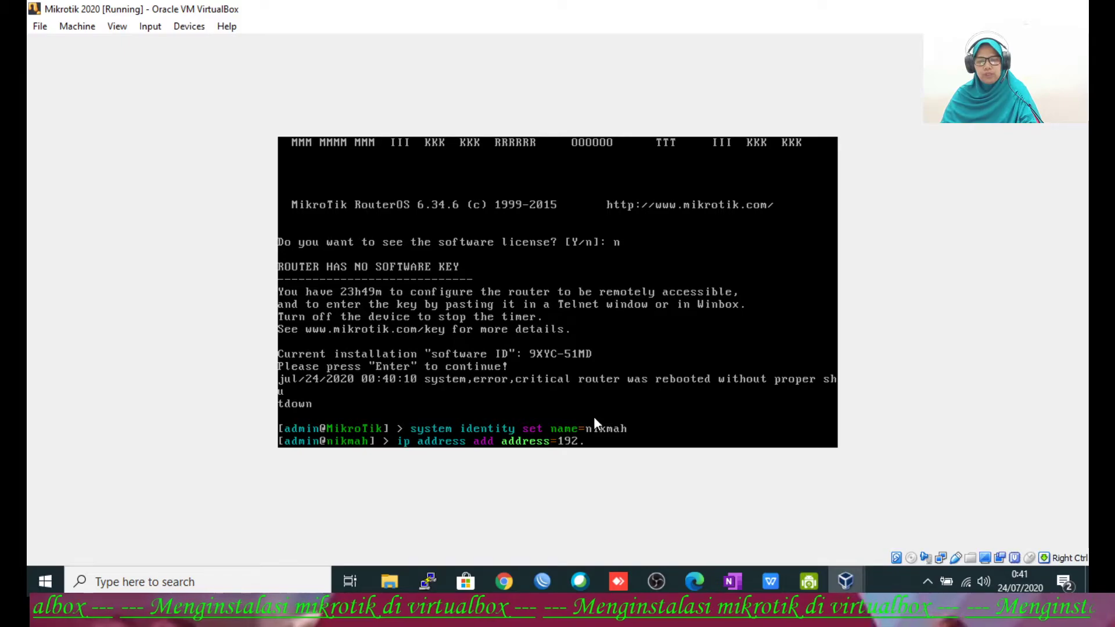
# Step: Assign 192.168.100.251/24 to interface ether1
pyautogui.write('192.1')
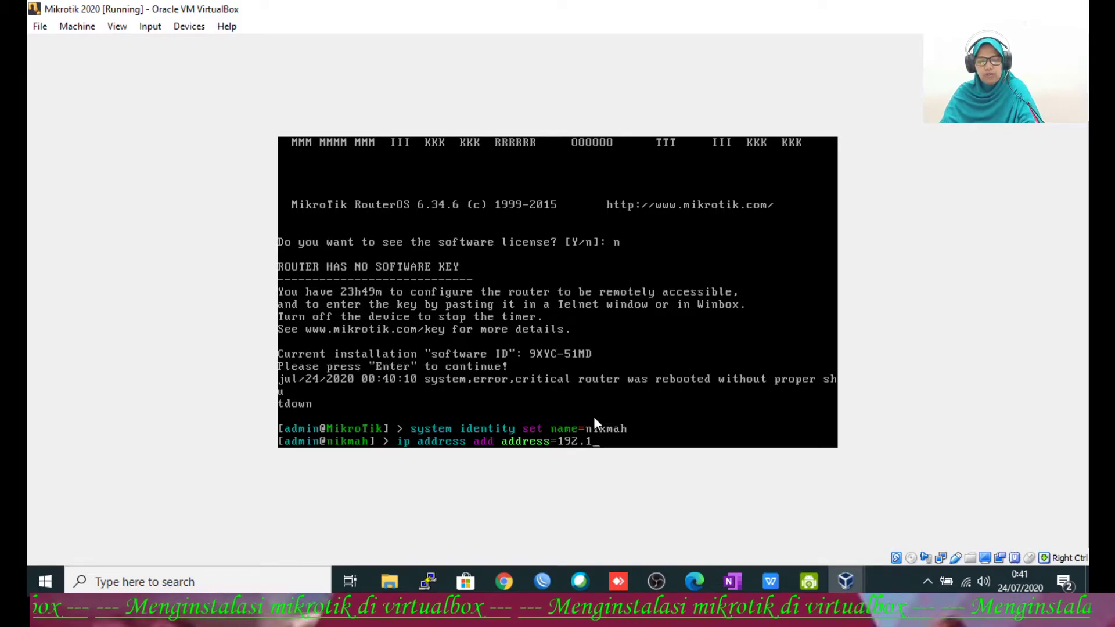
pyautogui.write('68.100.251')
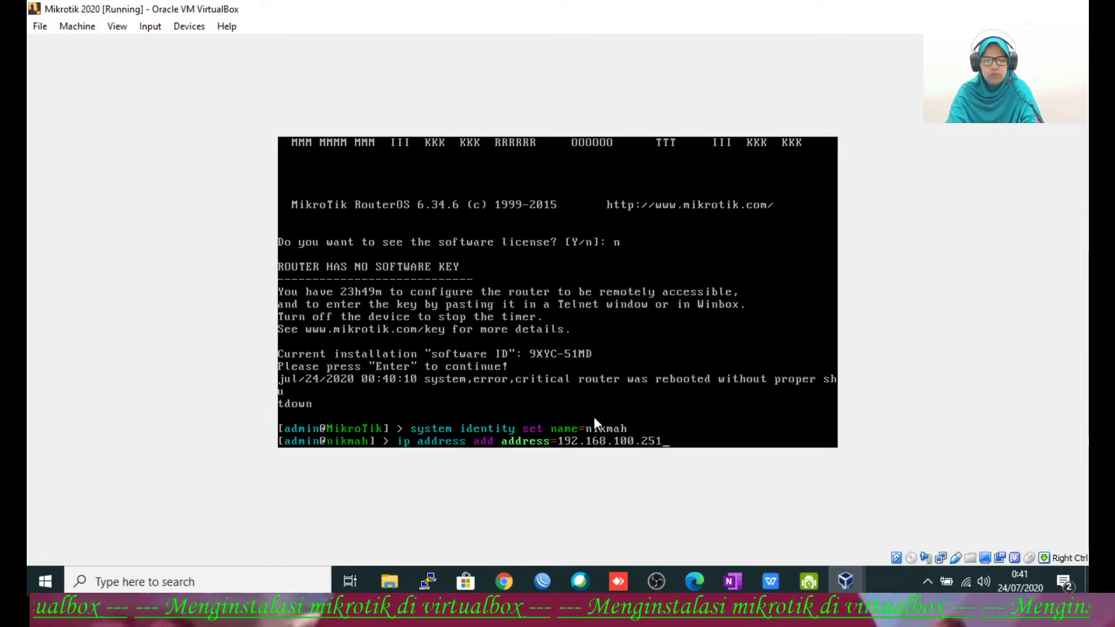
pyautogui.write('/')
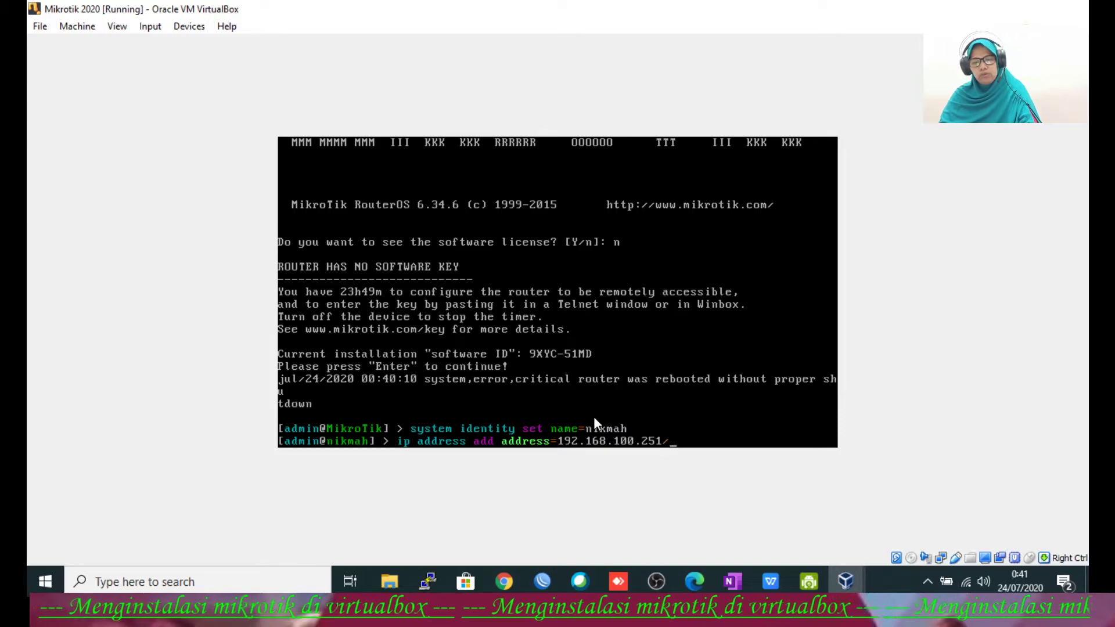
pyautogui.write('24 int')
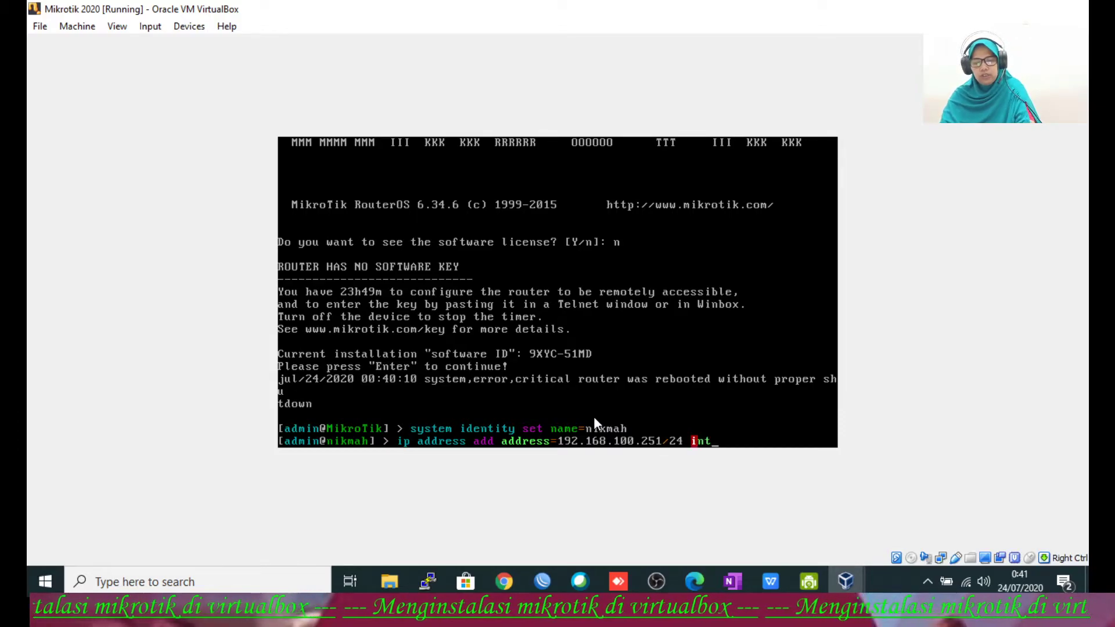
pyautogui.press('Tab')
pyautogui.write('ether')
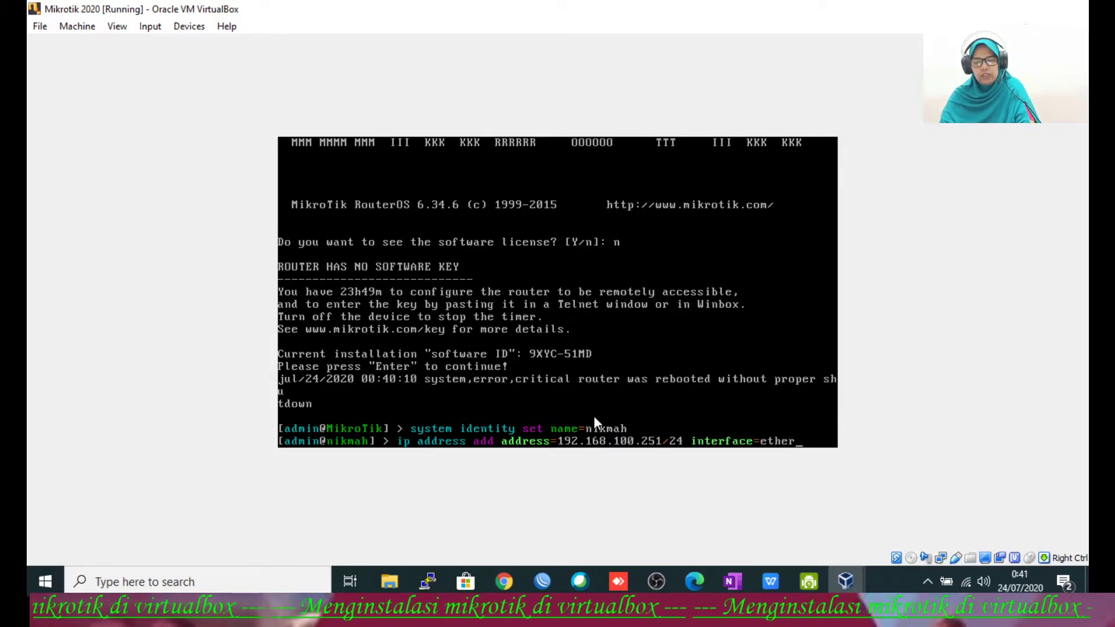
pyautogui.write('1')
pyautogui.press('Return')
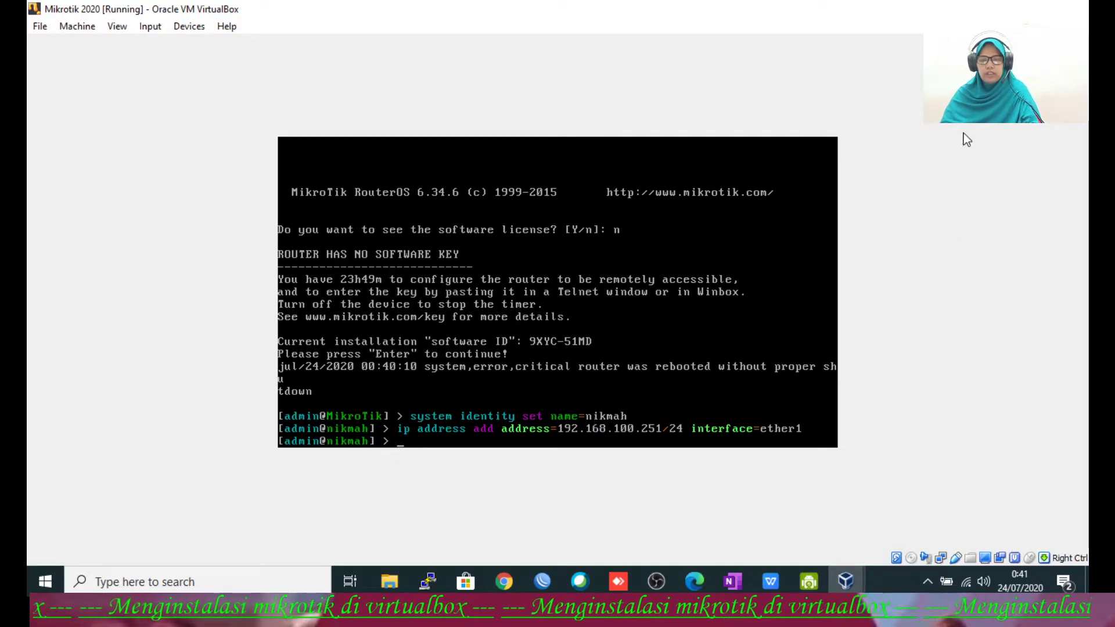
# Step: Assign 251.251.251.251/24 to interface ether2, correcting typos in the address
pyautogui.write('ip a')
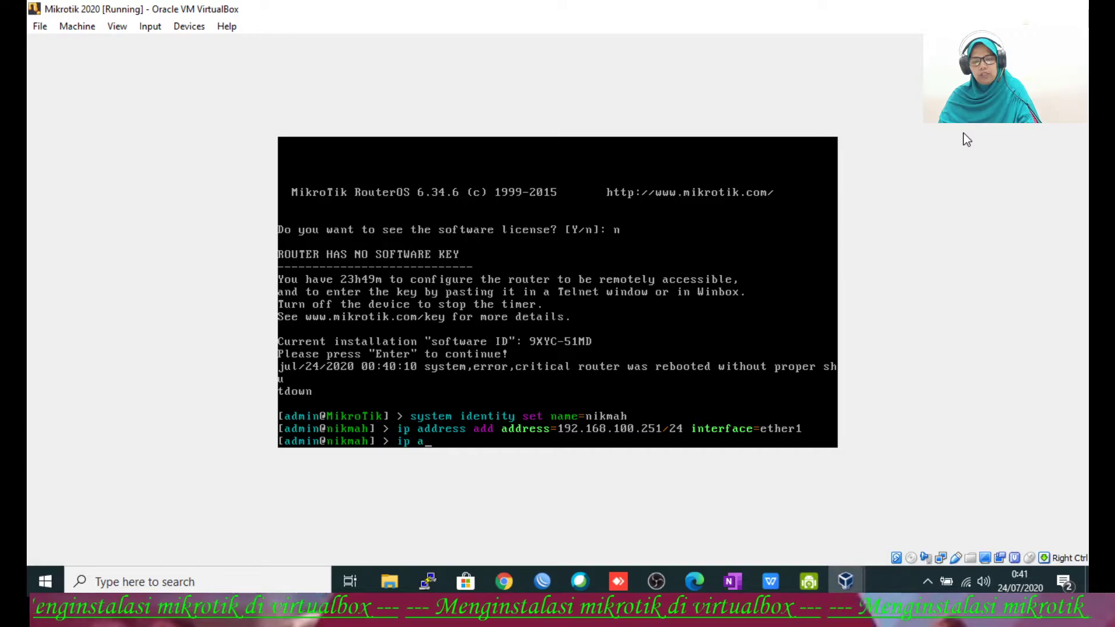
pyautogui.write('ddress add address=')
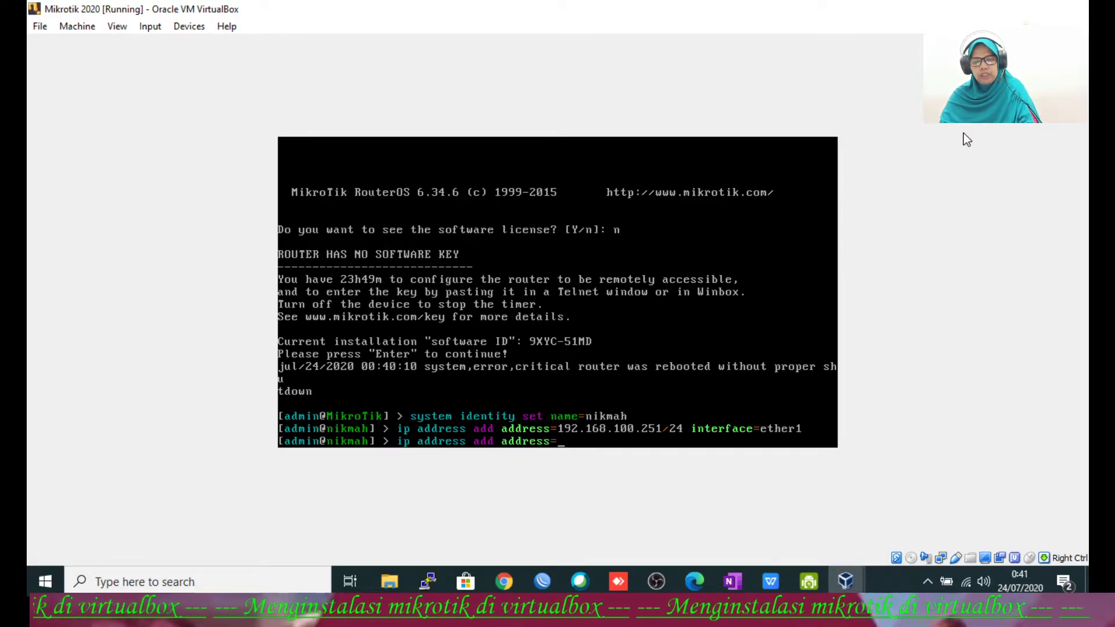
pyautogui.write('252')
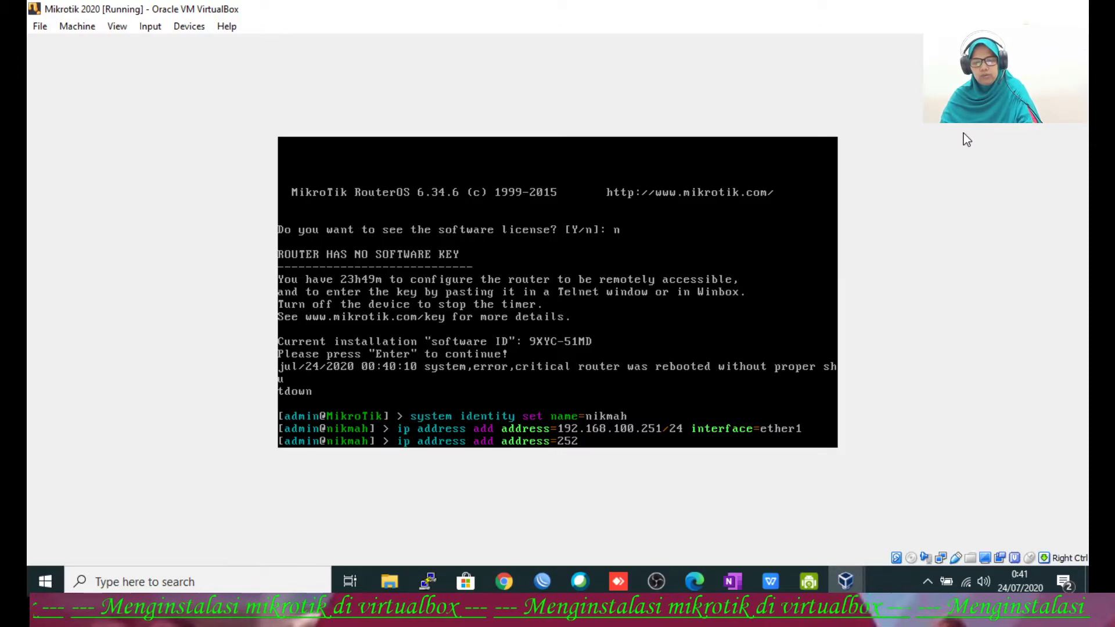
pyautogui.press('BackSpace')
pyautogui.write('1')
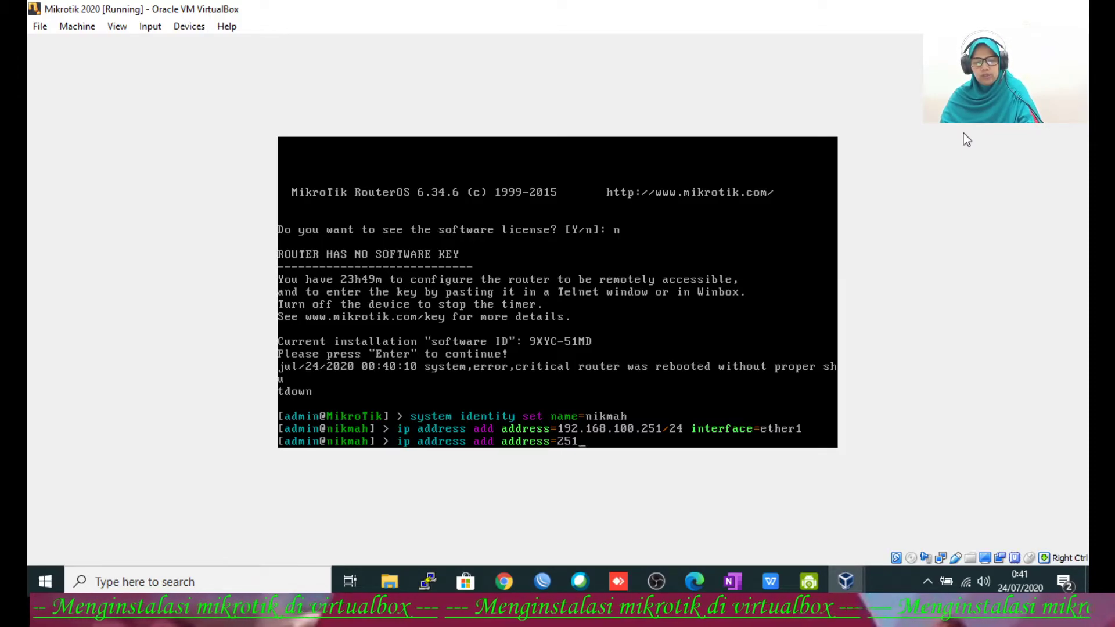
pyautogui.write('.252')
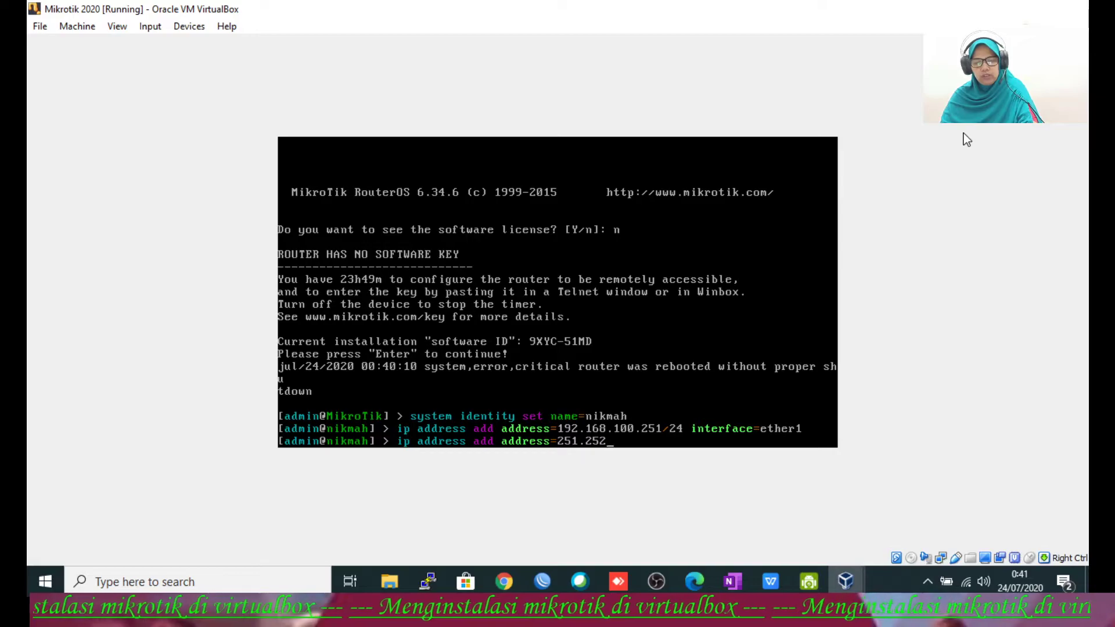
pyautogui.press('BackSpace')
pyautogui.write('1')
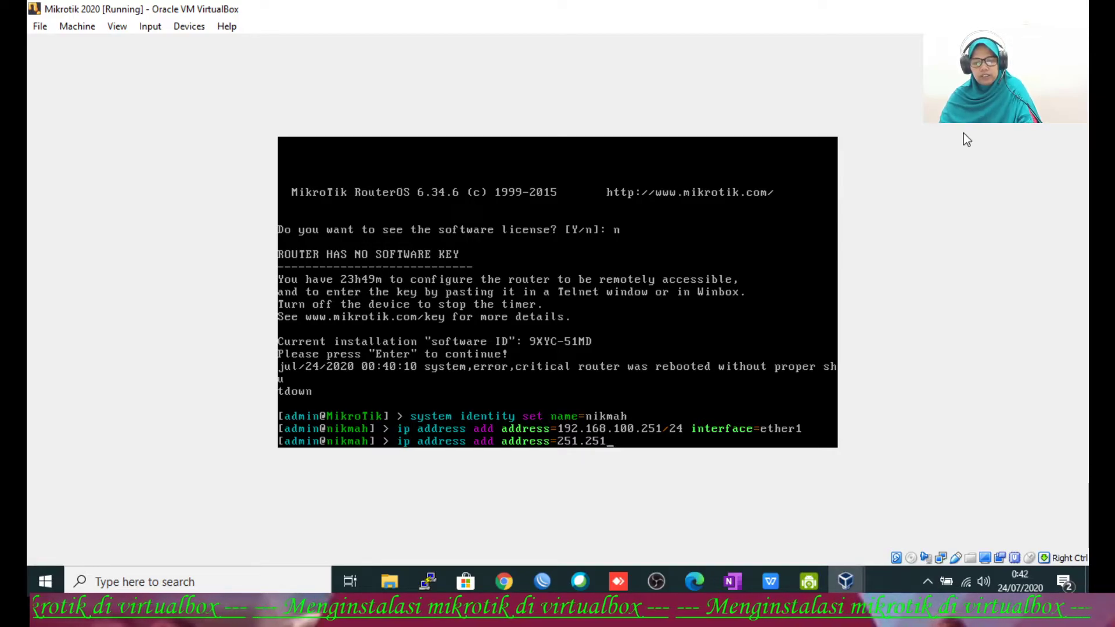
pyautogui.write('.252')
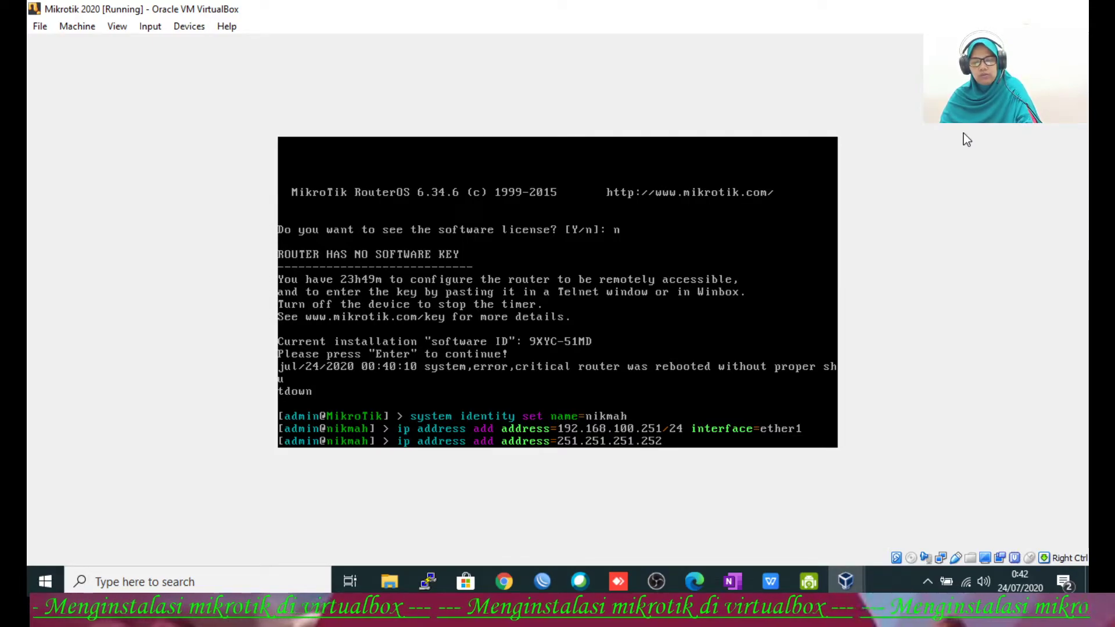
pyautogui.press('BackSpace')
pyautogui.write('1/24 int')
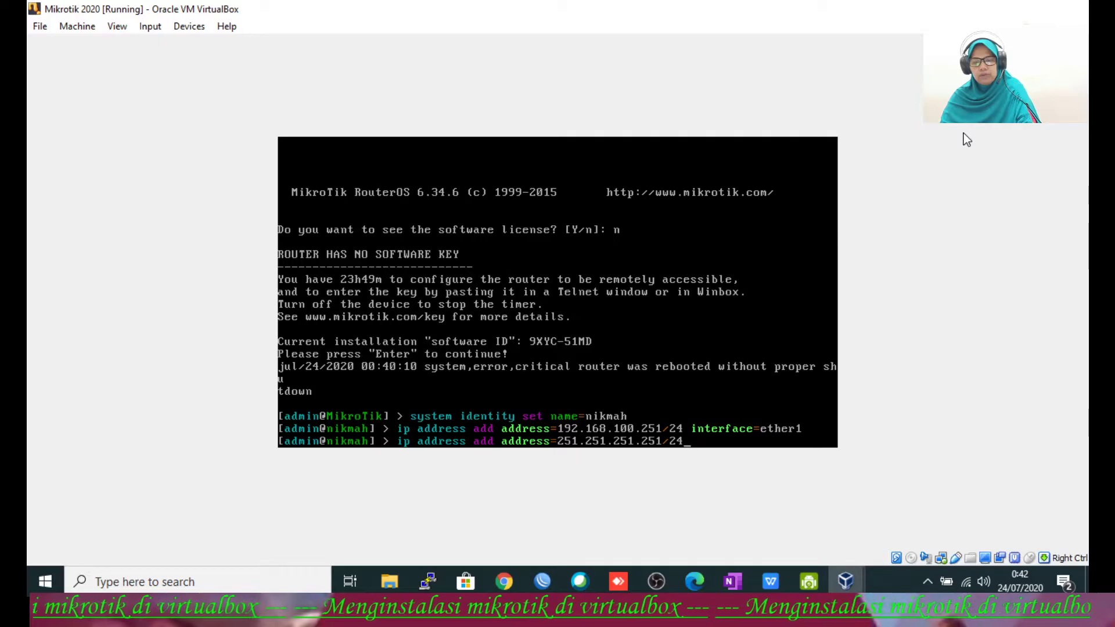
pyautogui.press('Tab')
pyautogui.write('ether2')
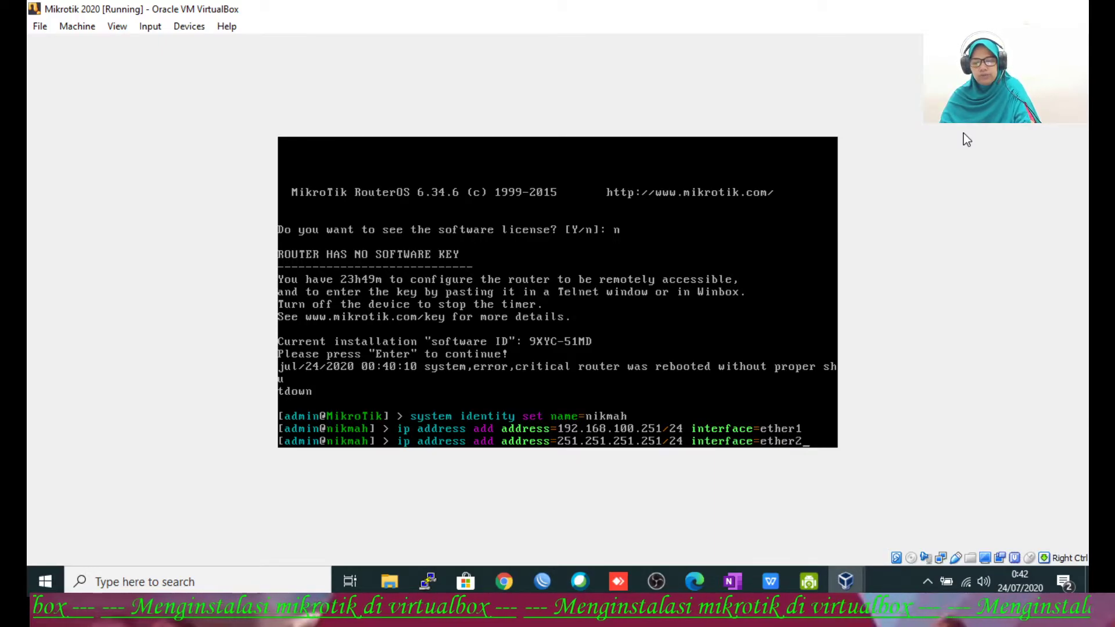
pyautogui.press('Return')
# Step: Add a route via gateway 192.168.100.1 and set DNS servers 192.168.100.1, 8.8.8.8 allowing remote requests
pyautogui.write('ip route')
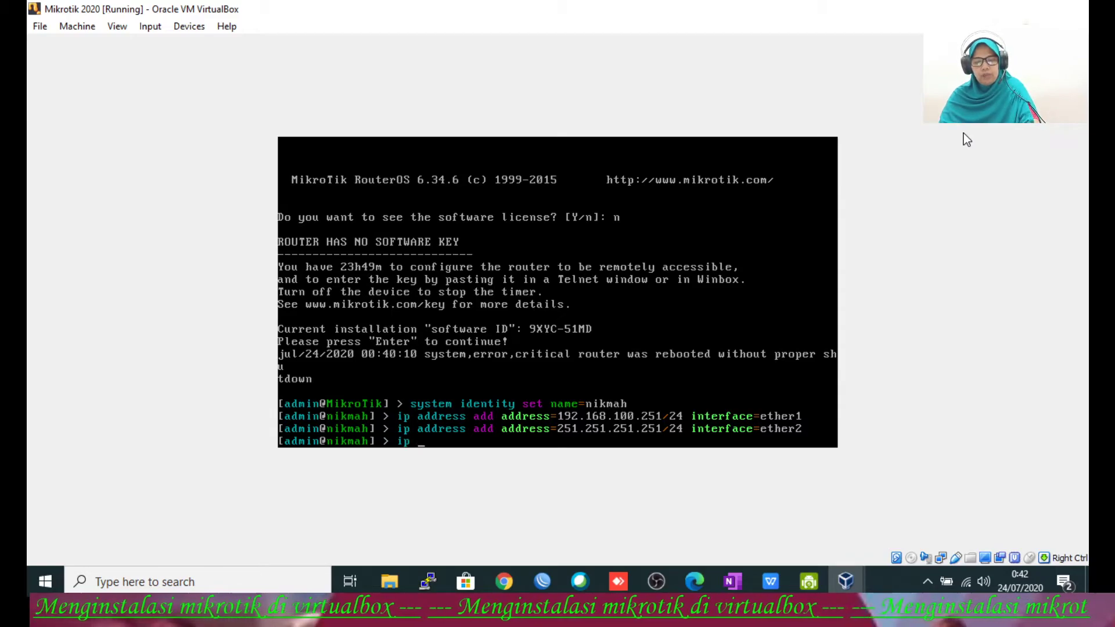
pyautogui.write(' add gateway=192.16')
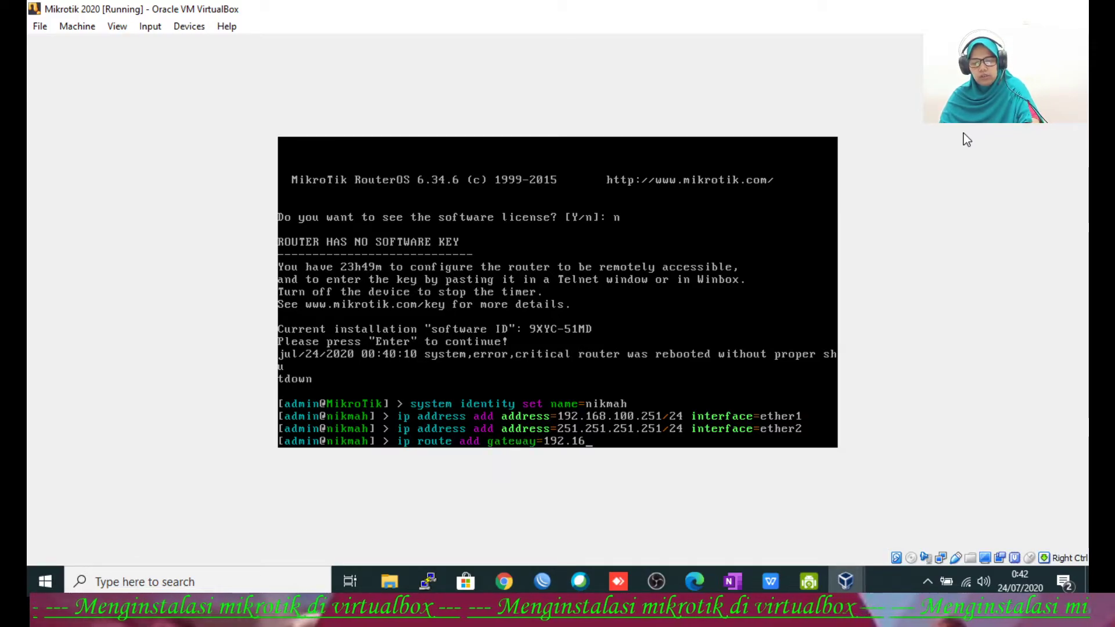
pyautogui.write('8.100')
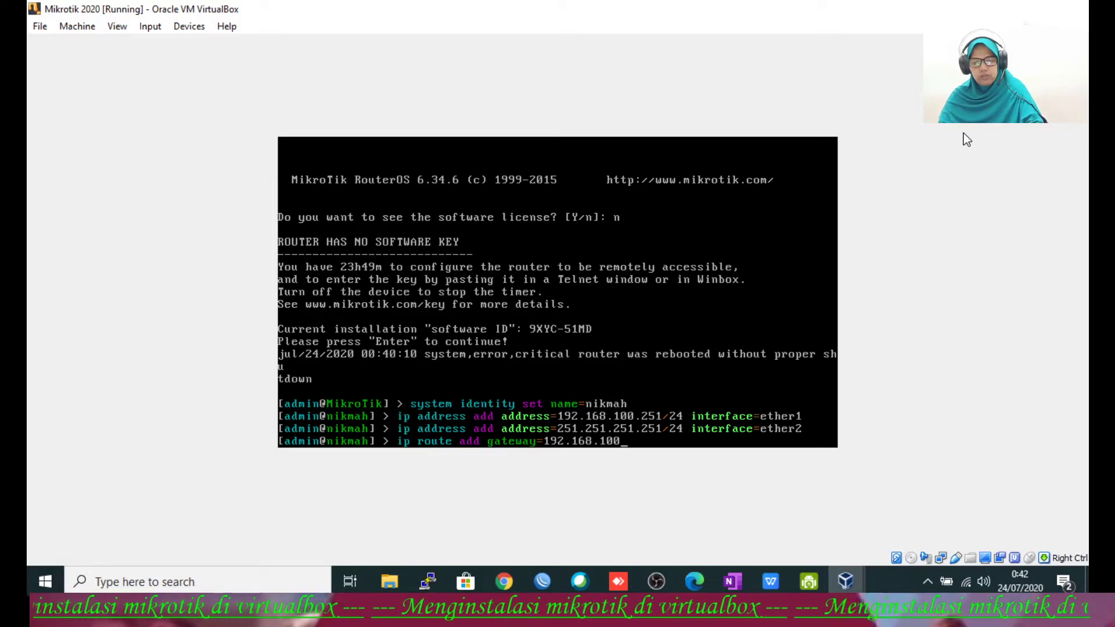
pyautogui.write('.1')
pyautogui.press('Return')
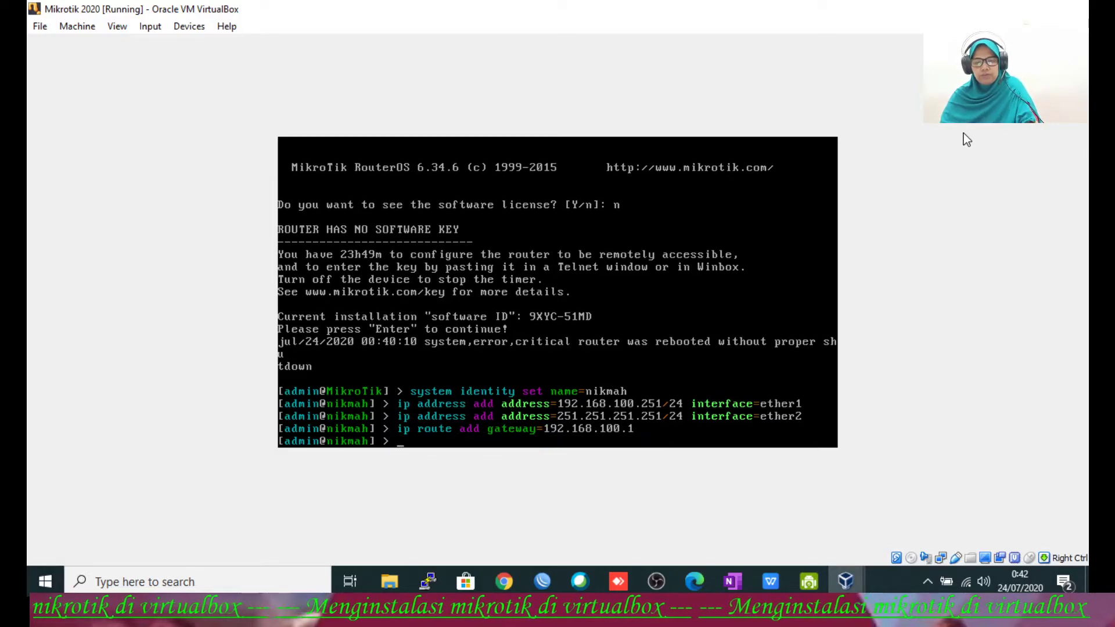
pyautogui.write('ip dns set servers=192')
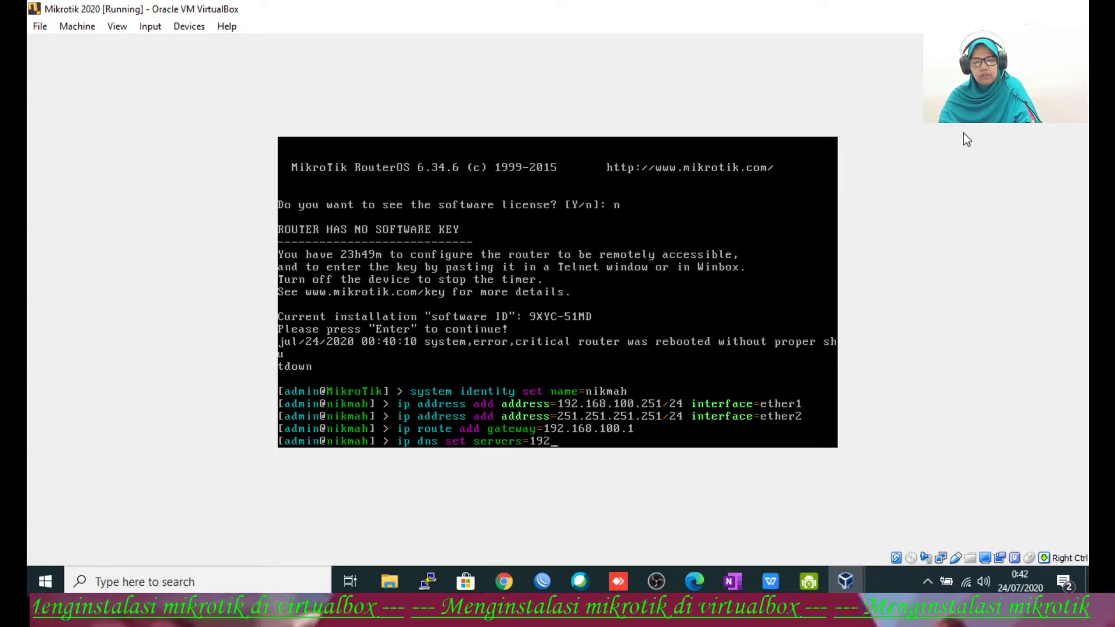
pyautogui.write('.168.')
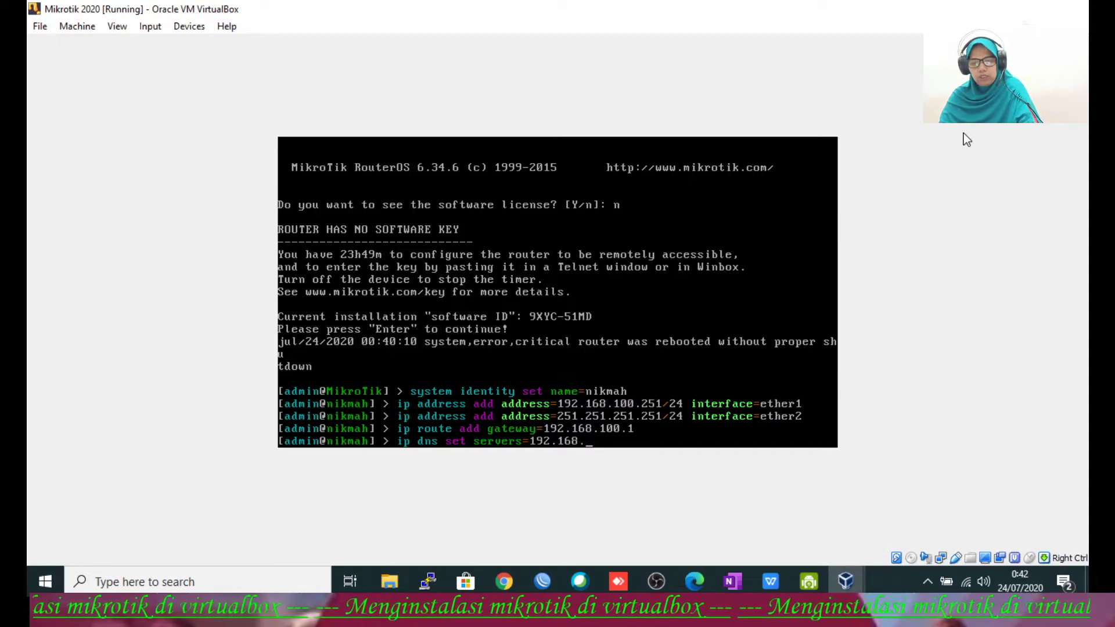
pyautogui.write('100.1')
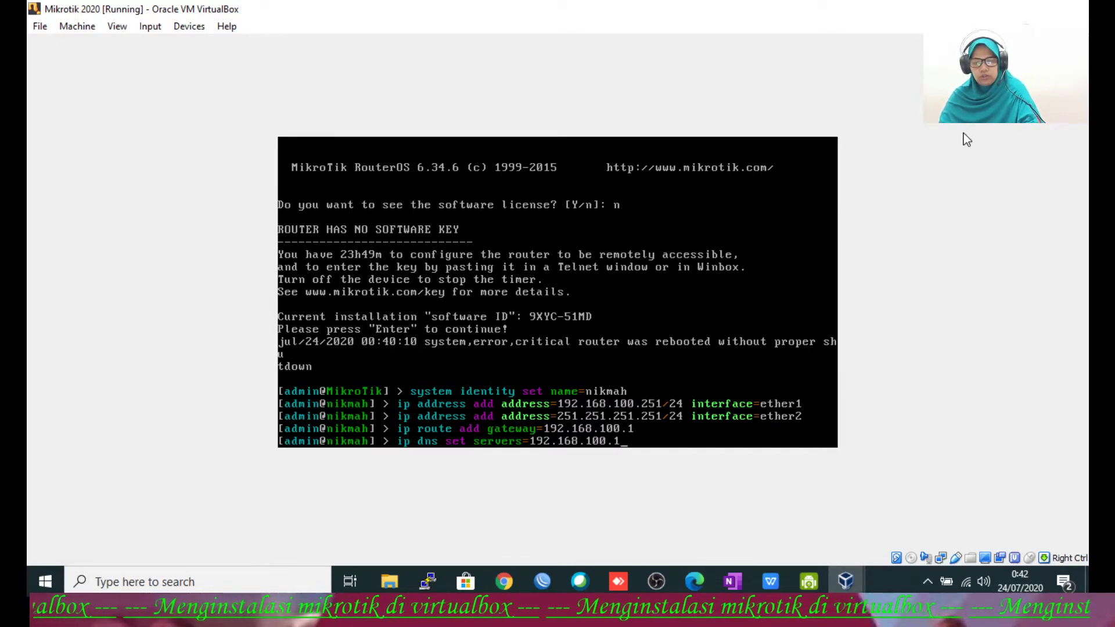
pyautogui.write(',8.8.8.8 ')
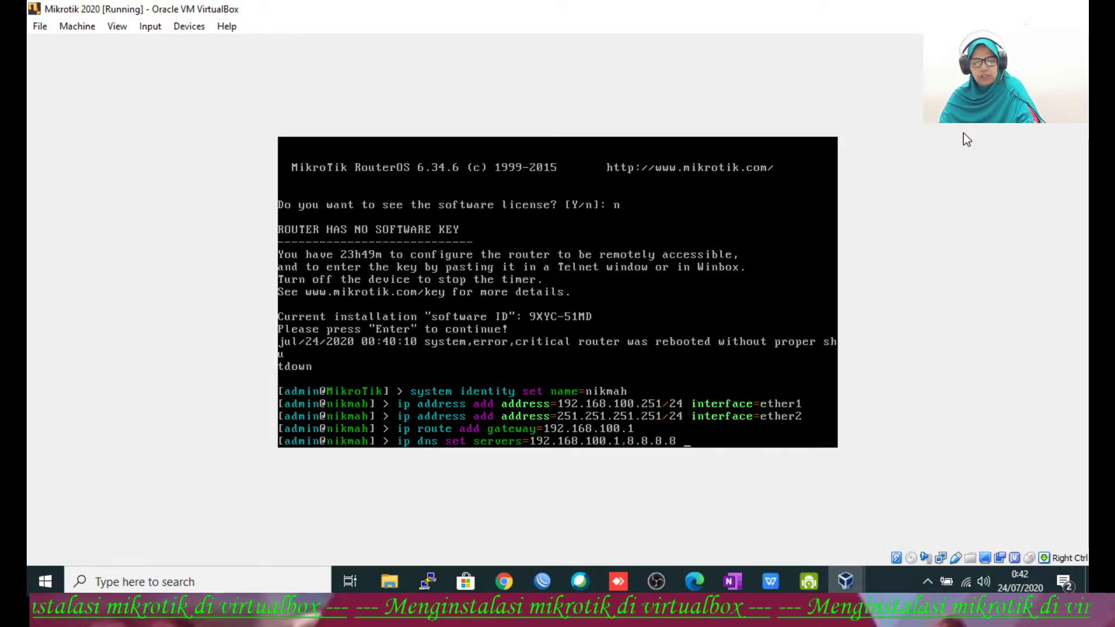
pyautogui.write('allow-remote-requests=y')
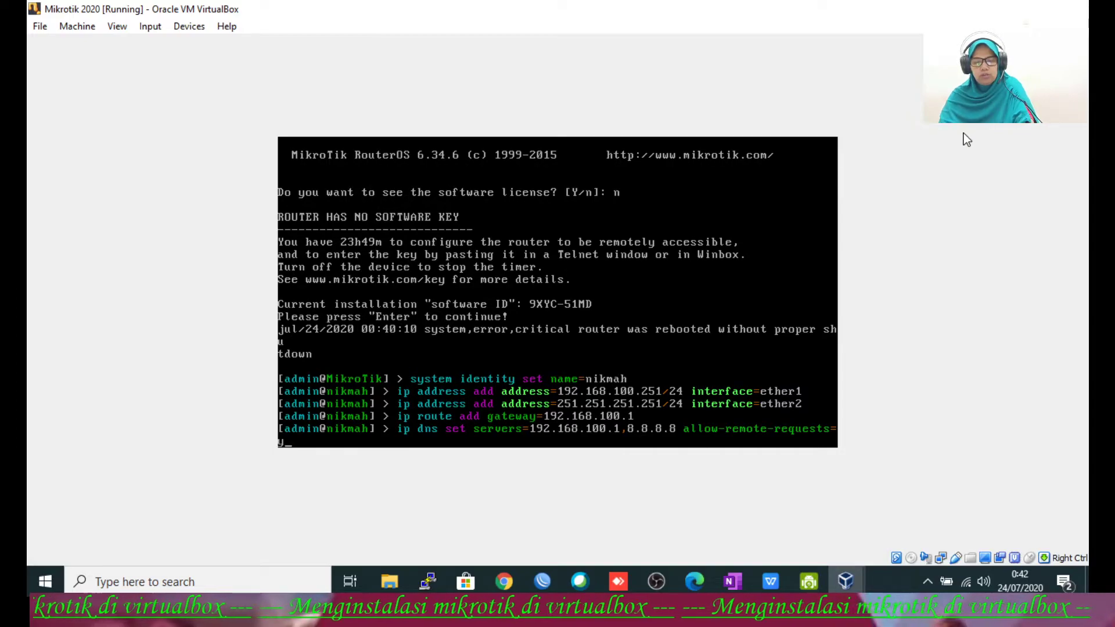
pyautogui.write('es')
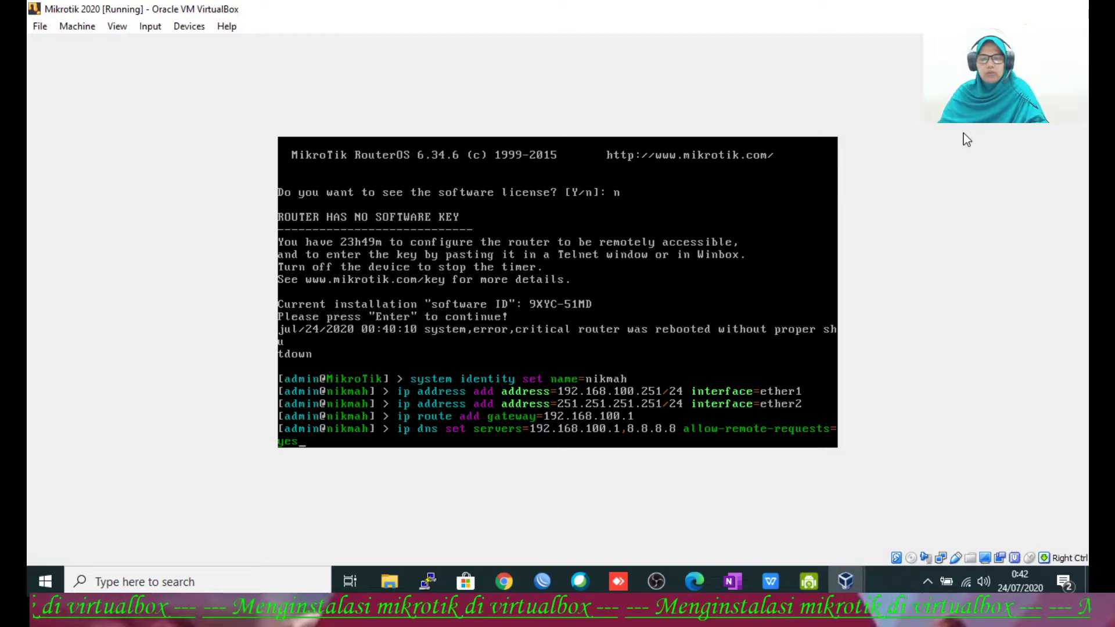
pyautogui.press('Return')
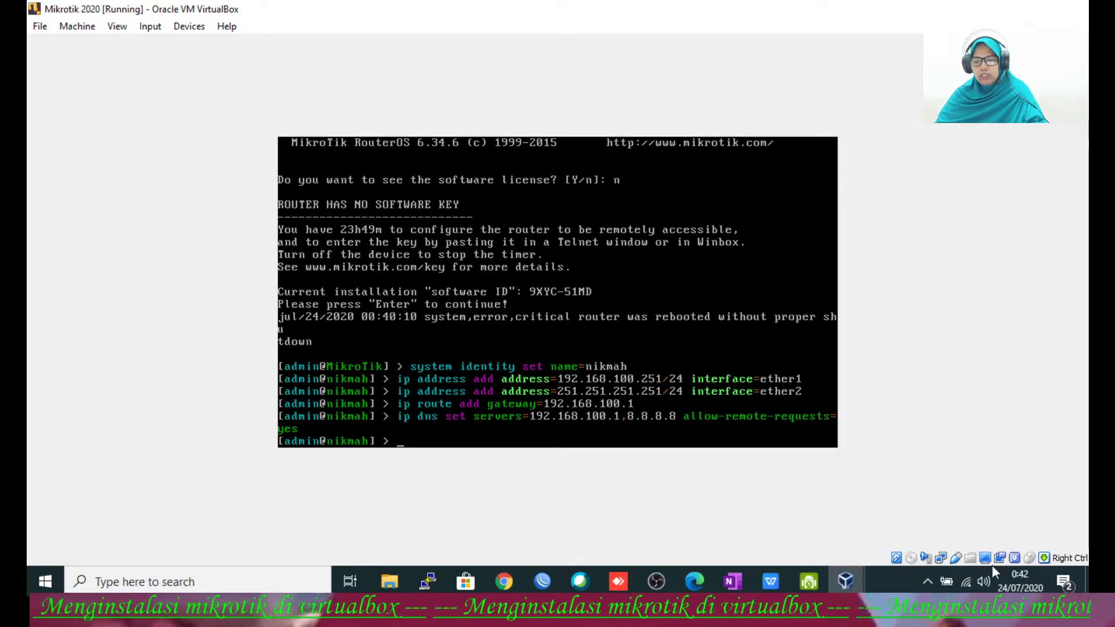
# Step: Recheck the Wi-Fi connection details, including DNS 10.18.10.1 and 1.1.1.1, then minimize Network Connections
pyautogui.rightClick(966, 578)
pyautogui.click(956, 550)
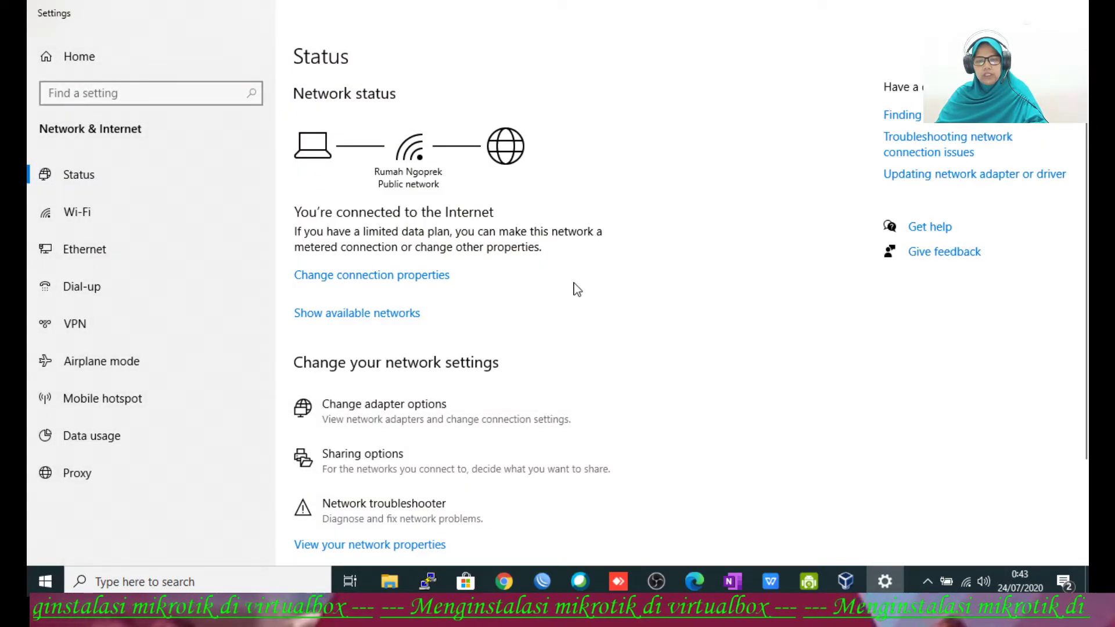
pyautogui.click(440, 416)
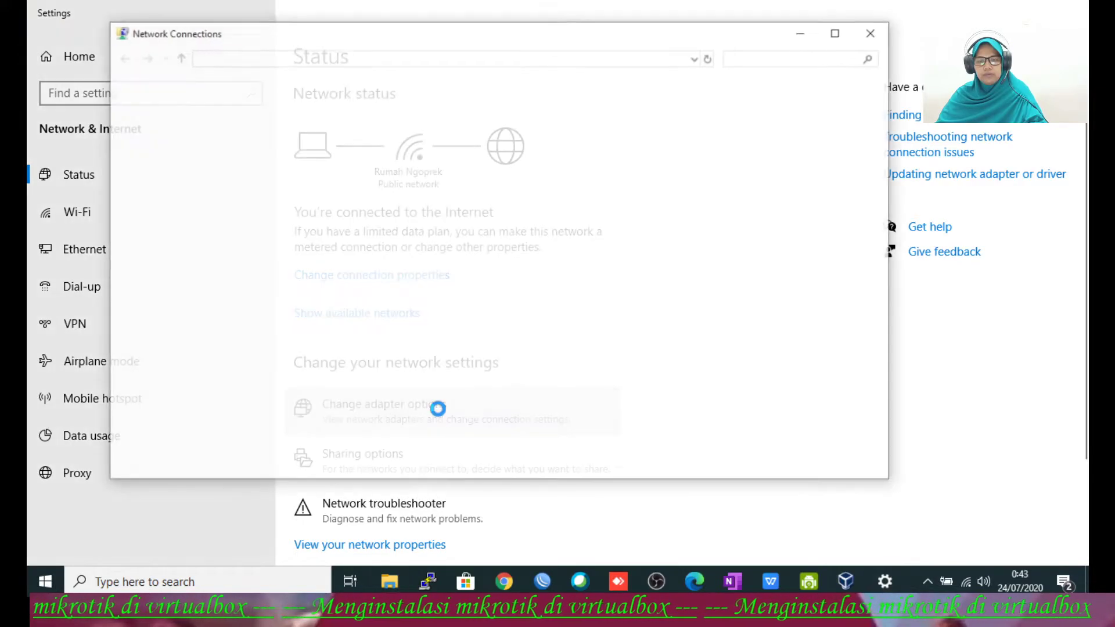
pyautogui.click(427, 305)
pyautogui.rightClick(427, 305)
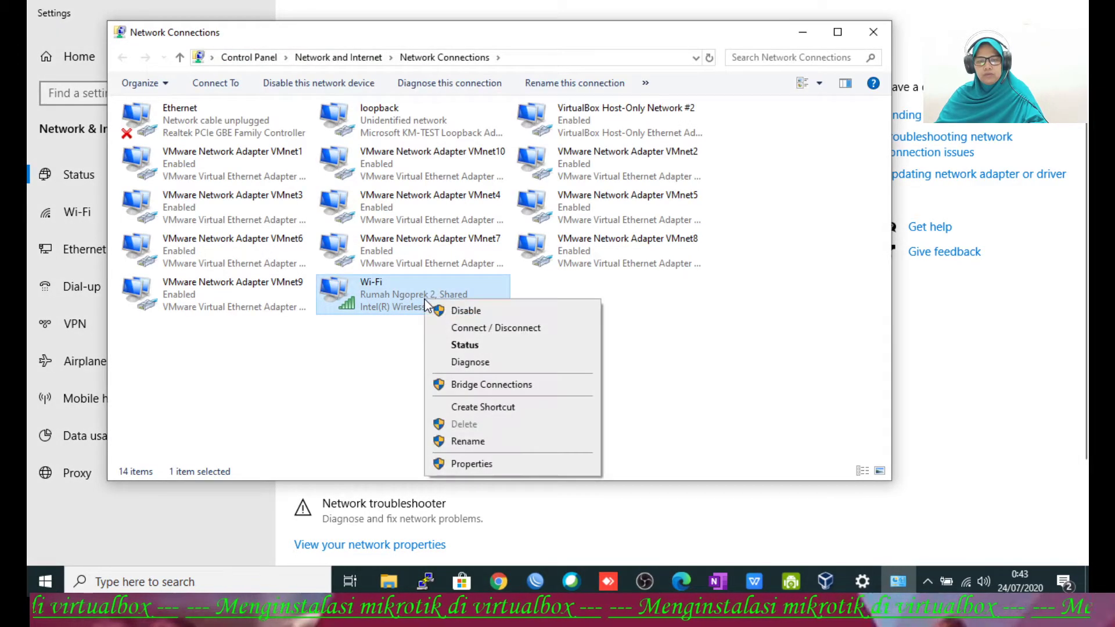
pyautogui.click(461, 342)
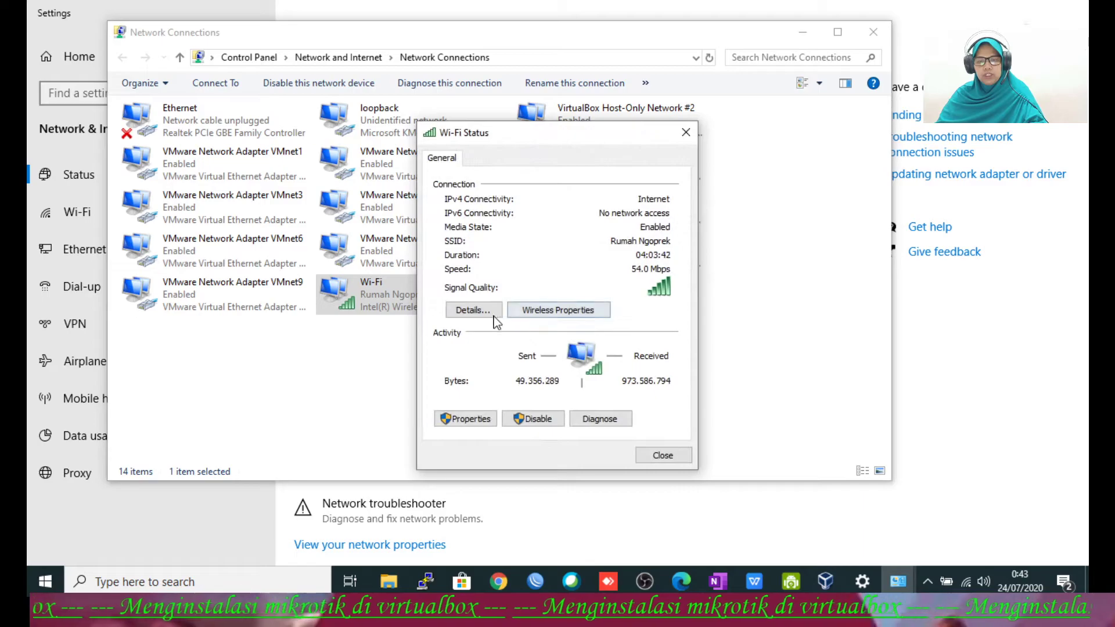
pyautogui.click(482, 309)
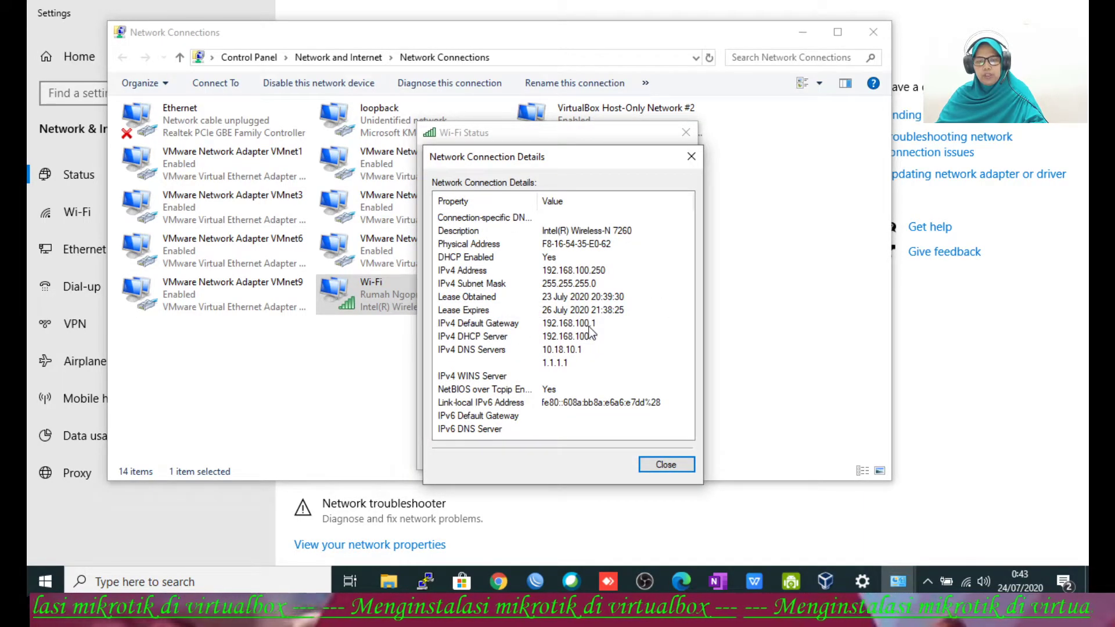
pyautogui.click(650, 463)
pyautogui.click(662, 456)
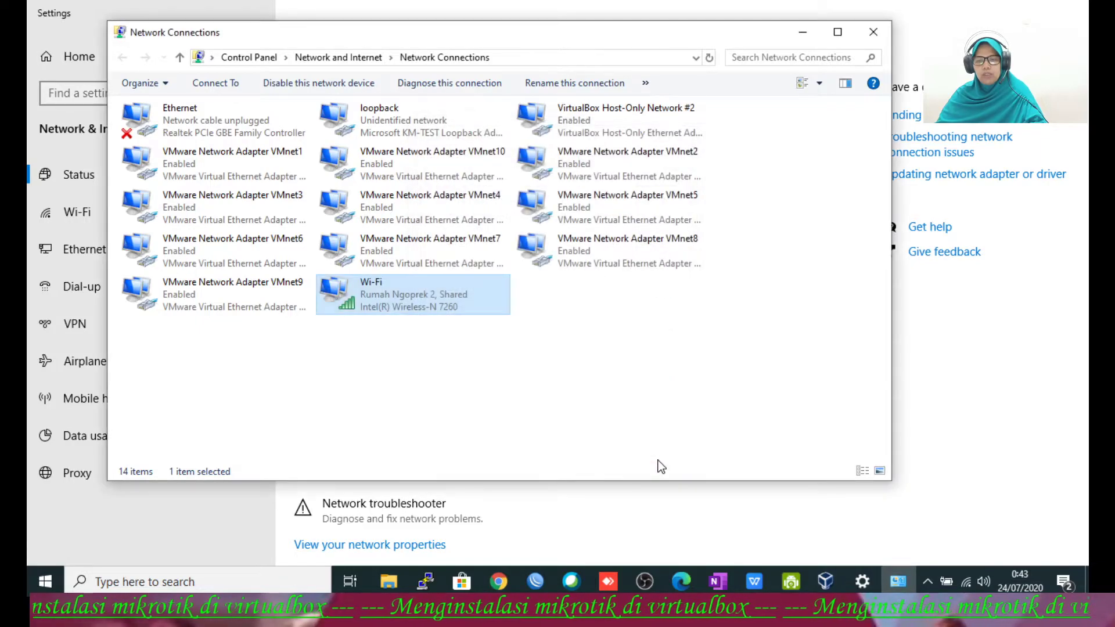
pyautogui.click(803, 33)
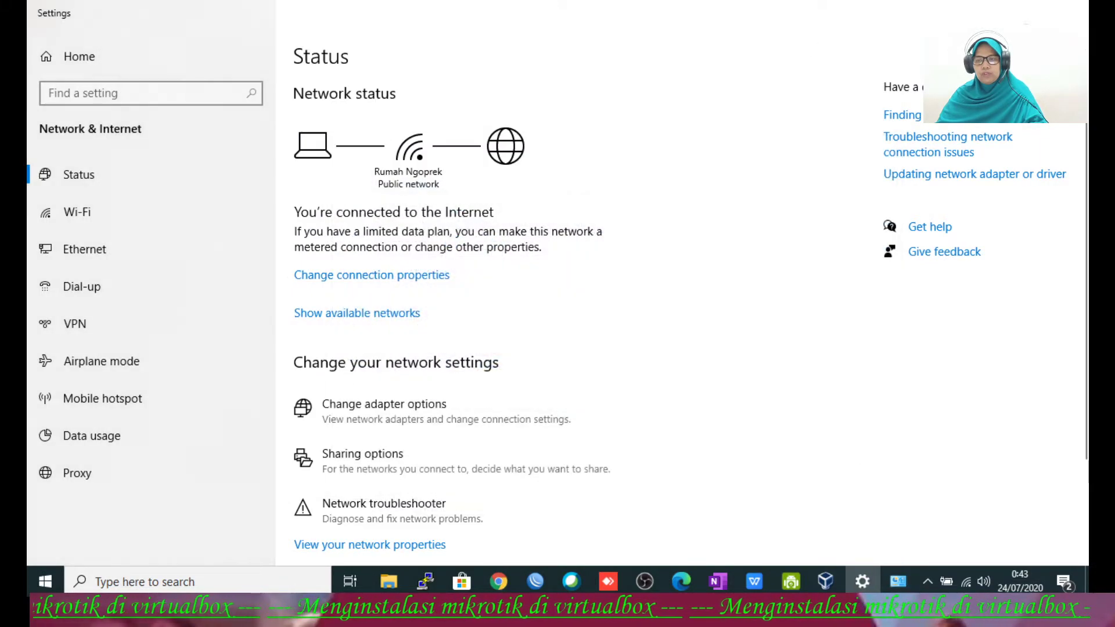
# Step: From the router console, ping 8.8.8.8, gateway 192.168.100.1 and google.com, stopping each with Ctrl+C
pyautogui.hotkey('alt', 'Tab')
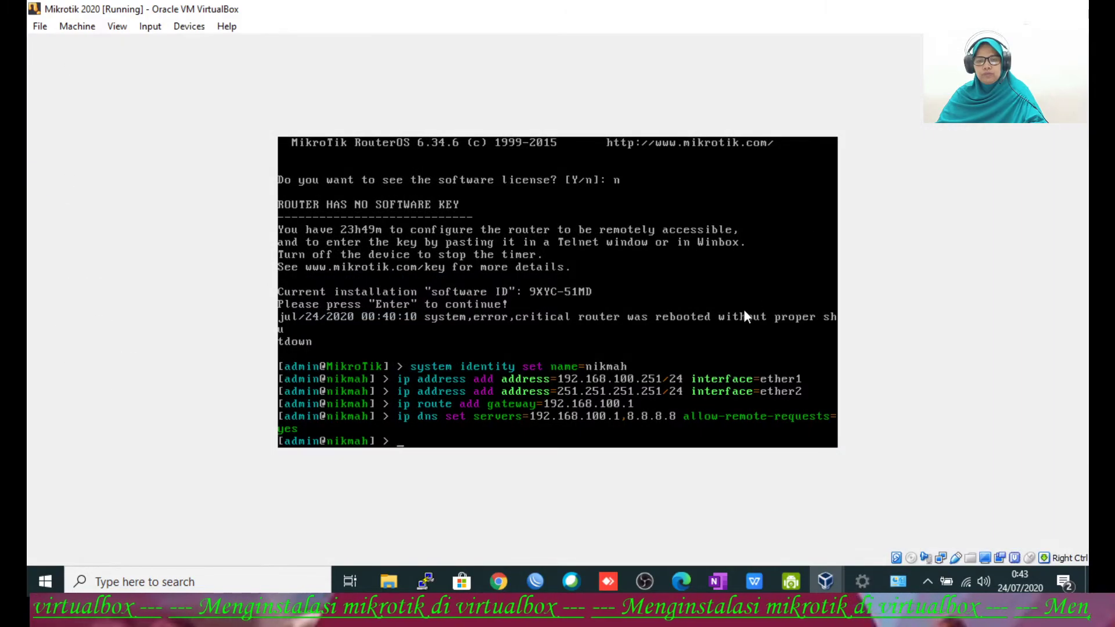
pyautogui.write('ping 8.8.8.8')
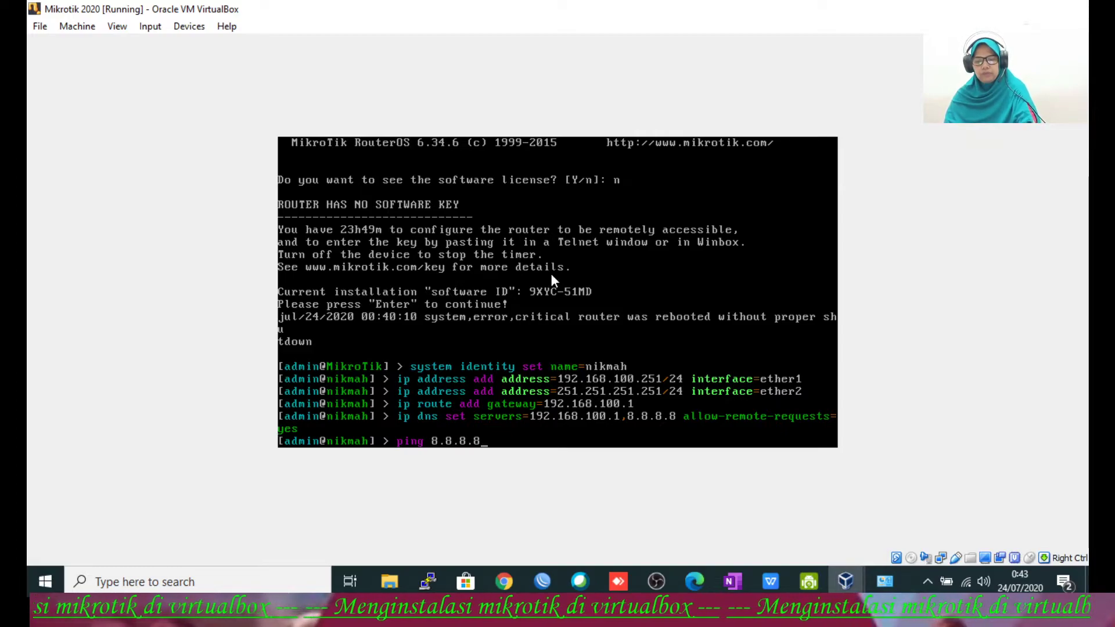
pyautogui.press('Return')
pyautogui.hotkey('ctrl', 'c')
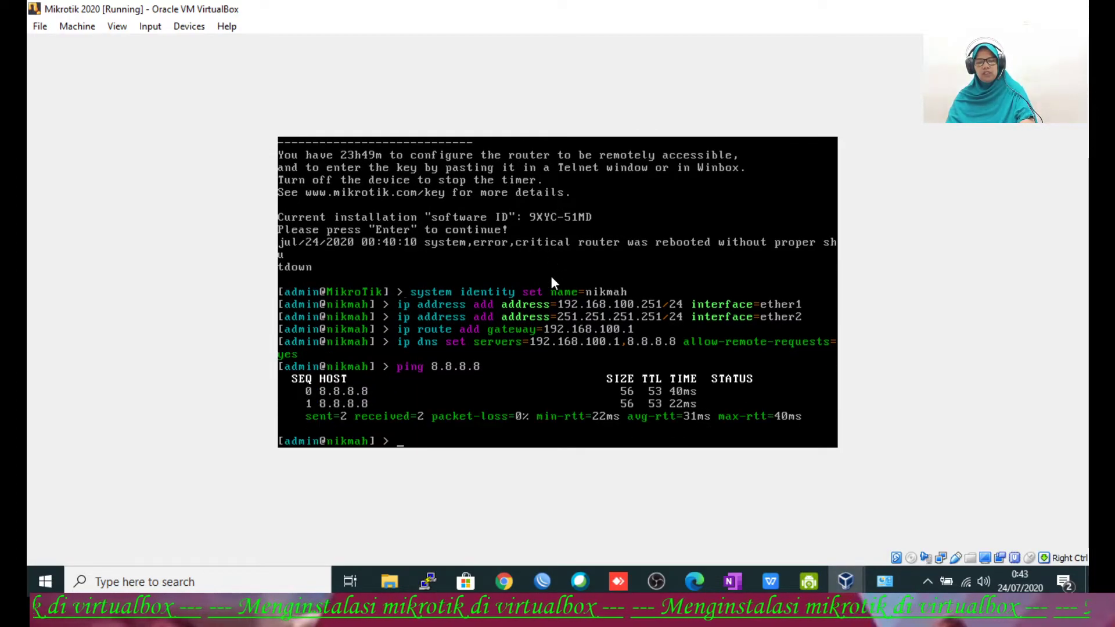
pyautogui.write('cping')
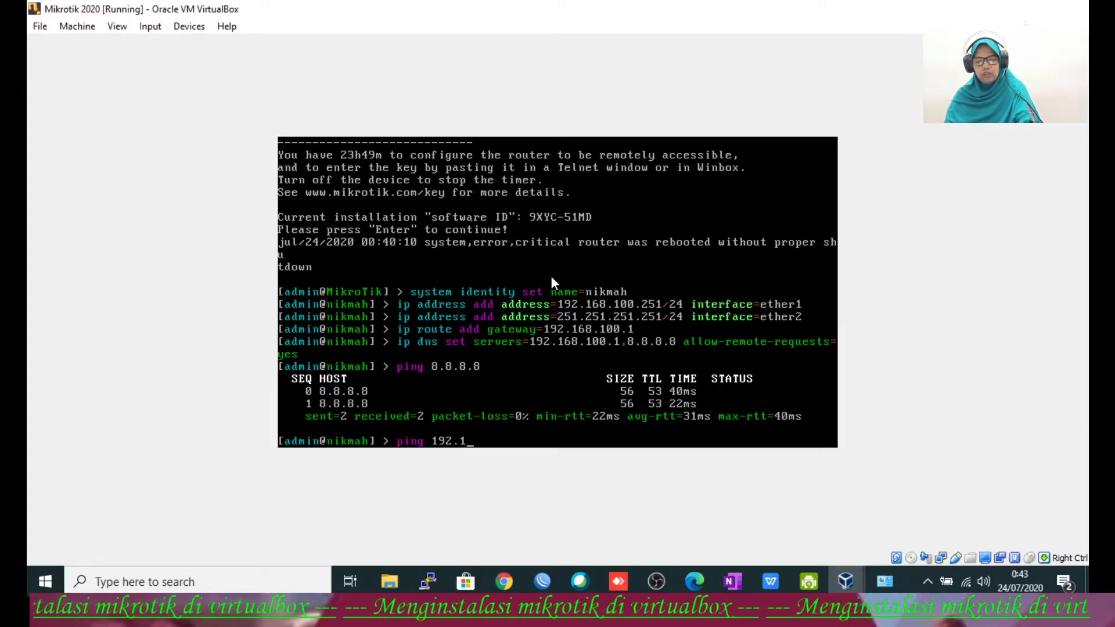
pyautogui.write('192.168.100')
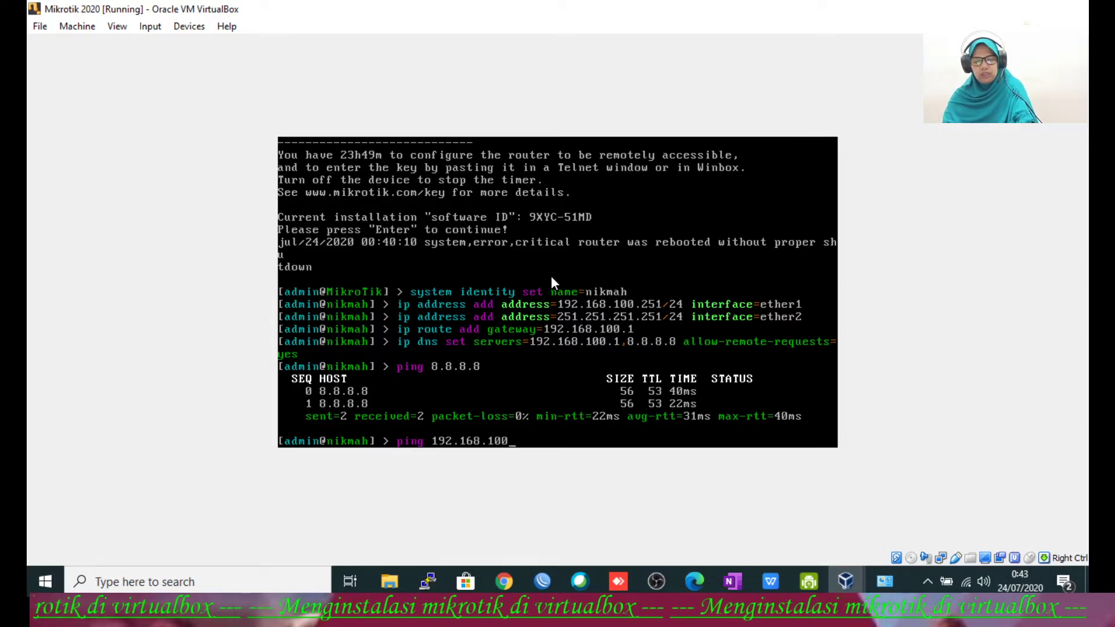
pyautogui.write('.1')
pyautogui.press('Return')
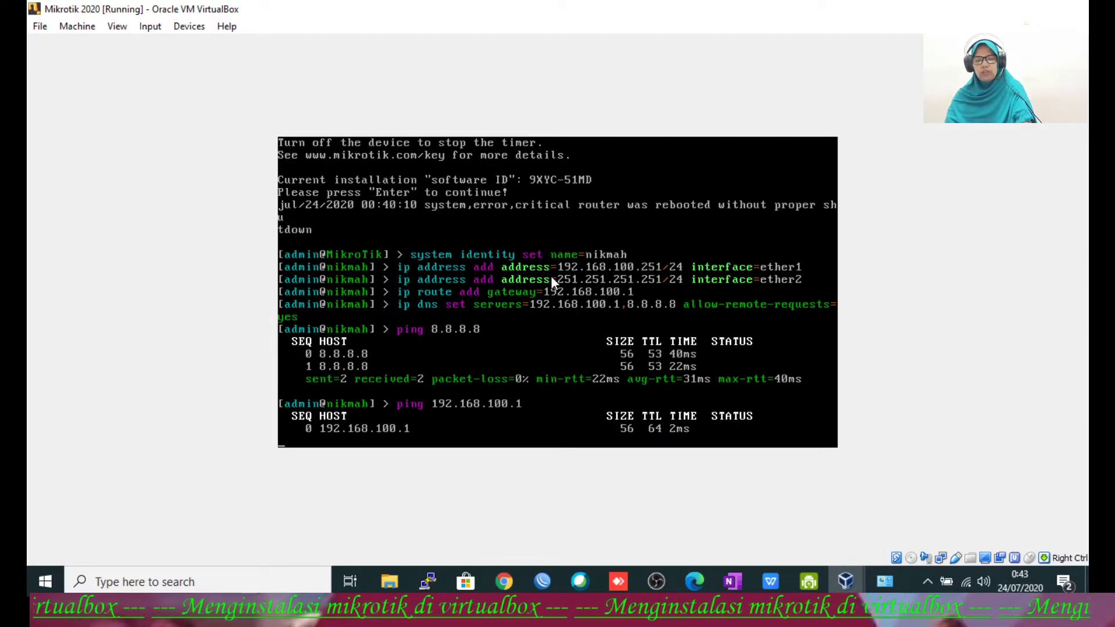
pyautogui.hotkey('ctrl', 'c')
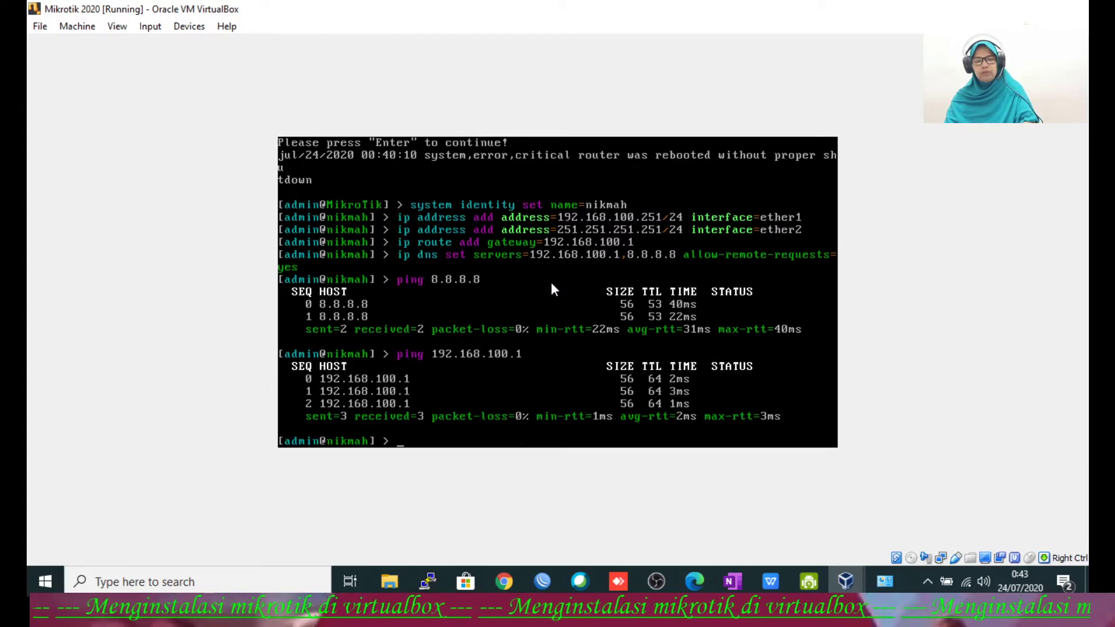
pyautogui.write('p')
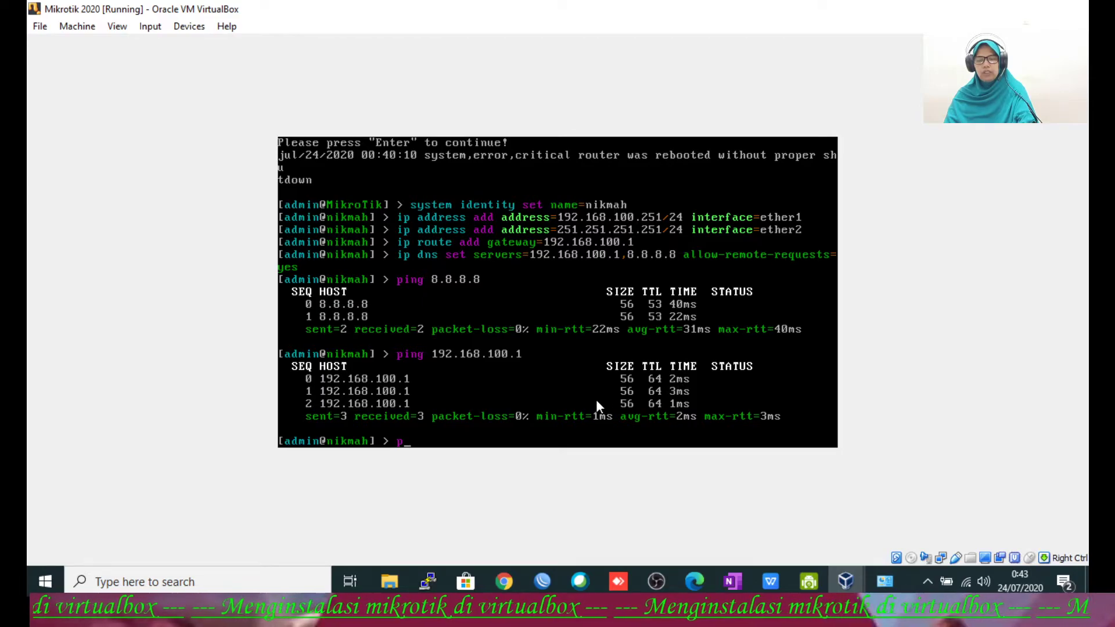
pyautogui.write('ing google.com')
pyautogui.press('Return')
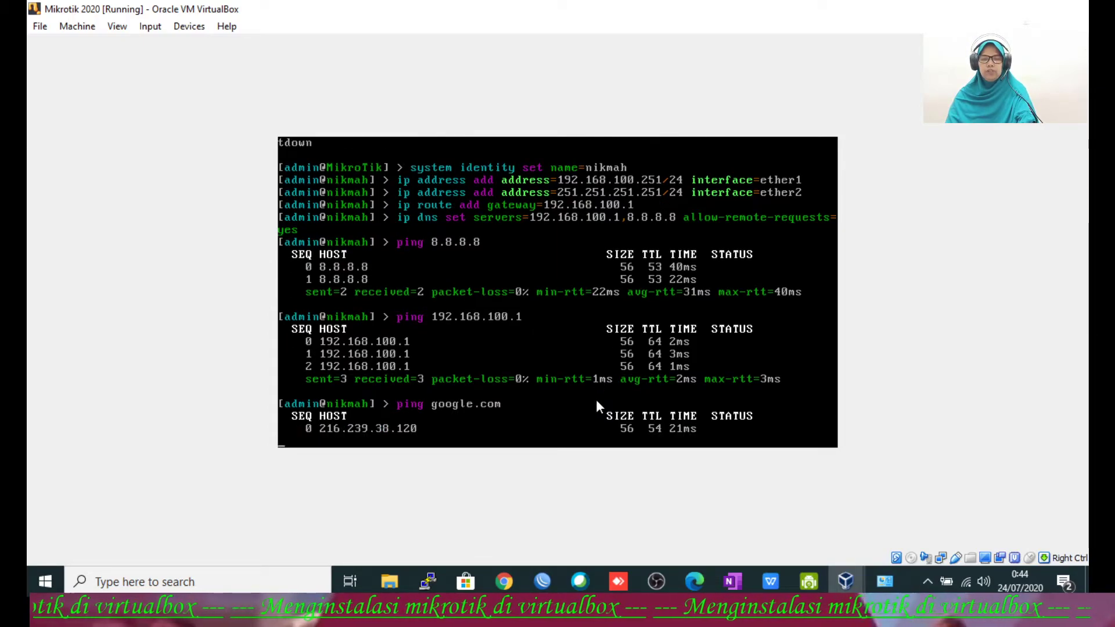
pyautogui.hotkey('ctrl', 'c')
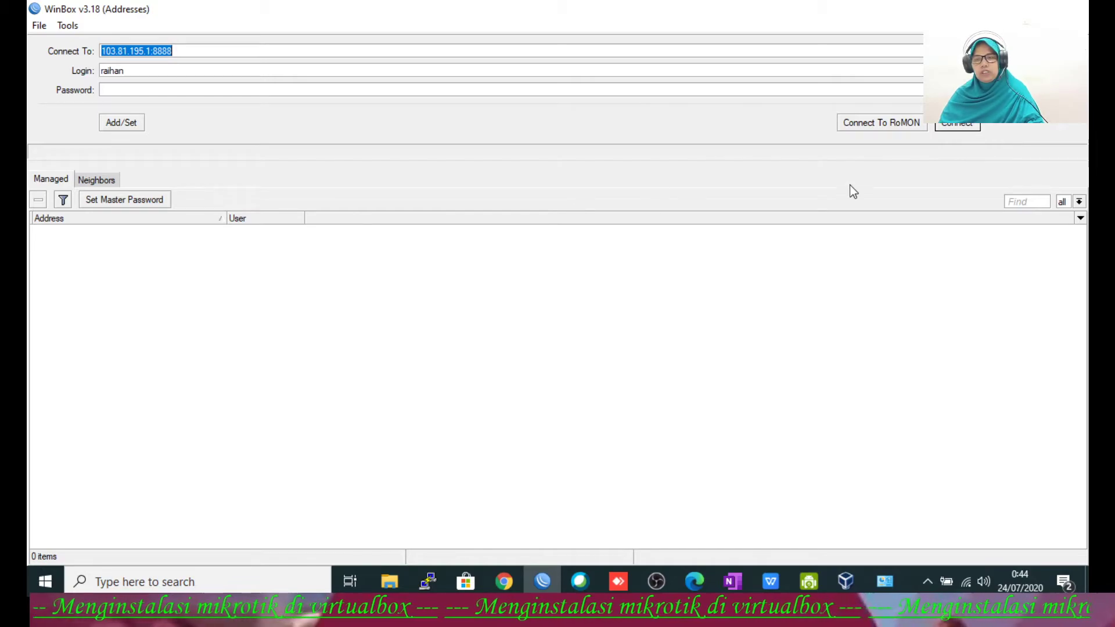
# Step: Connect WinBox to the nikmah router by MAC 08:00:27:64:54:4B with login admin and an empty password
pyautogui.click(94, 181)
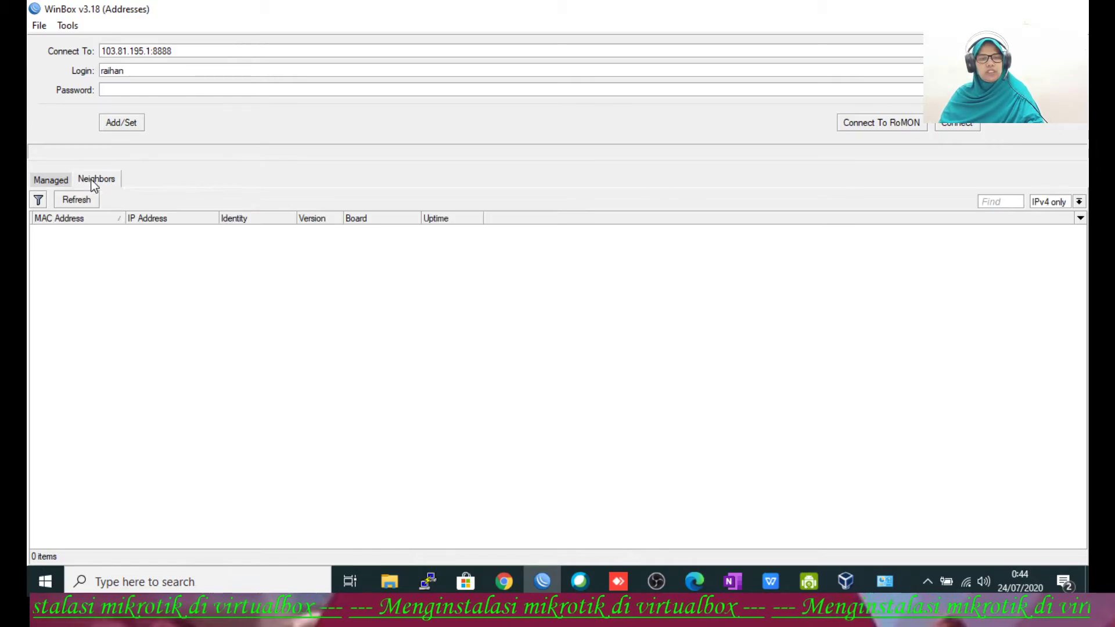
pyautogui.click(87, 201)
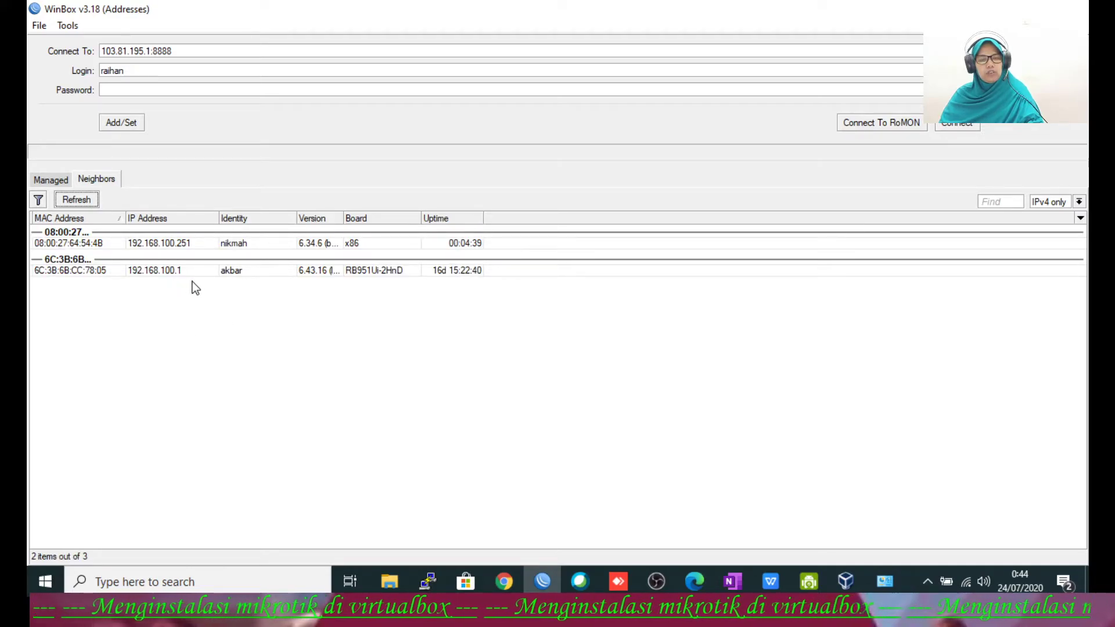
pyautogui.click(177, 247)
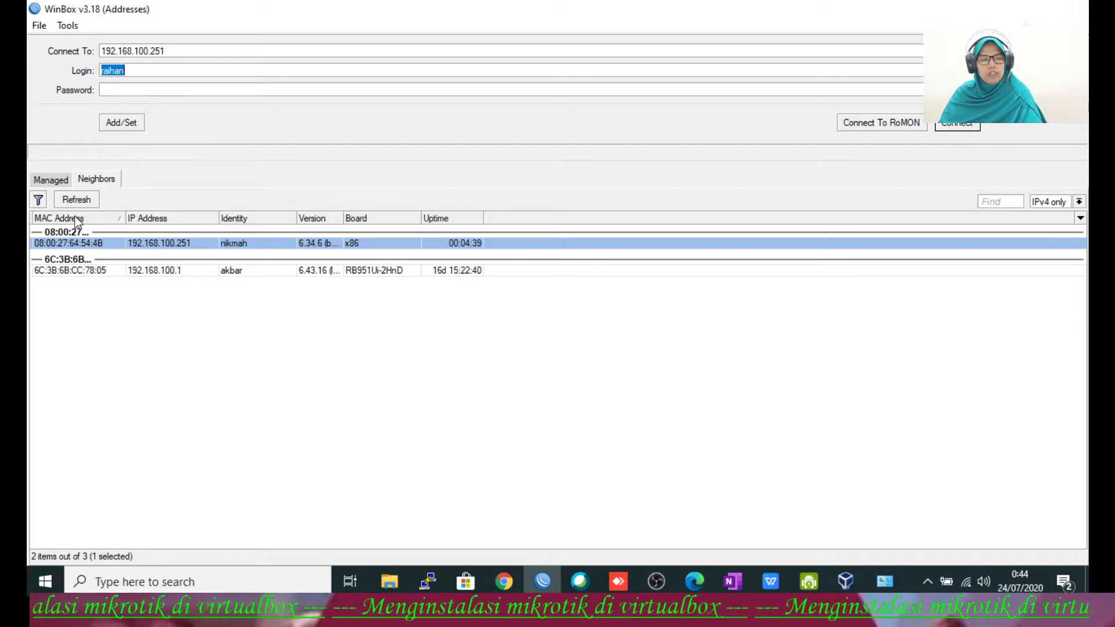
pyautogui.click(66, 243)
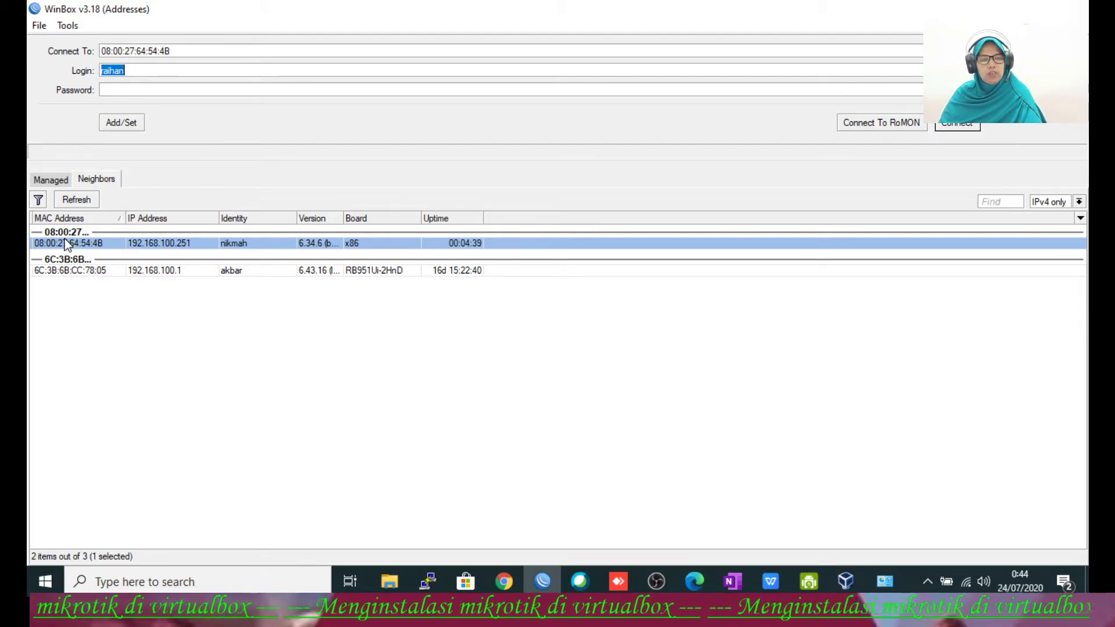
pyautogui.click(147, 68)
pyautogui.write('admi')
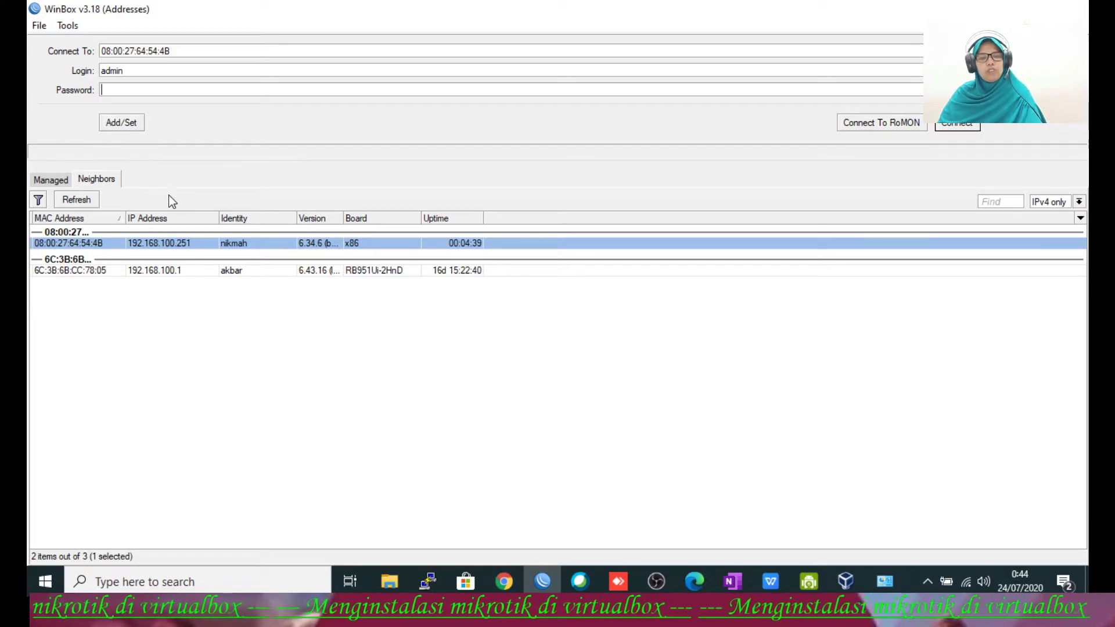
pyautogui.click(179, 242)
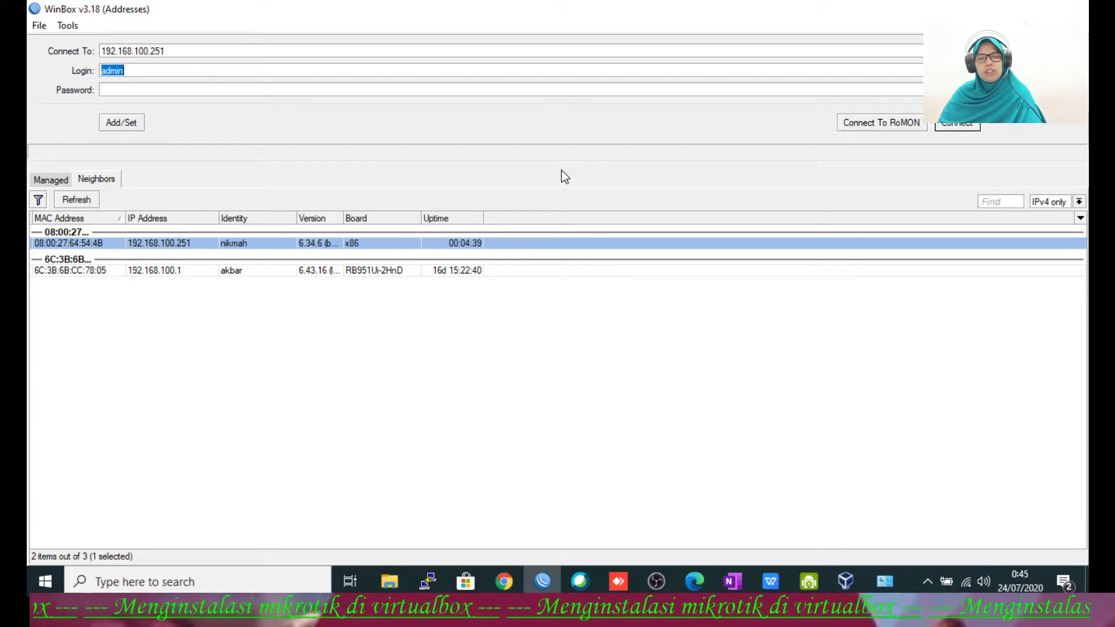
pyautogui.click(60, 243)
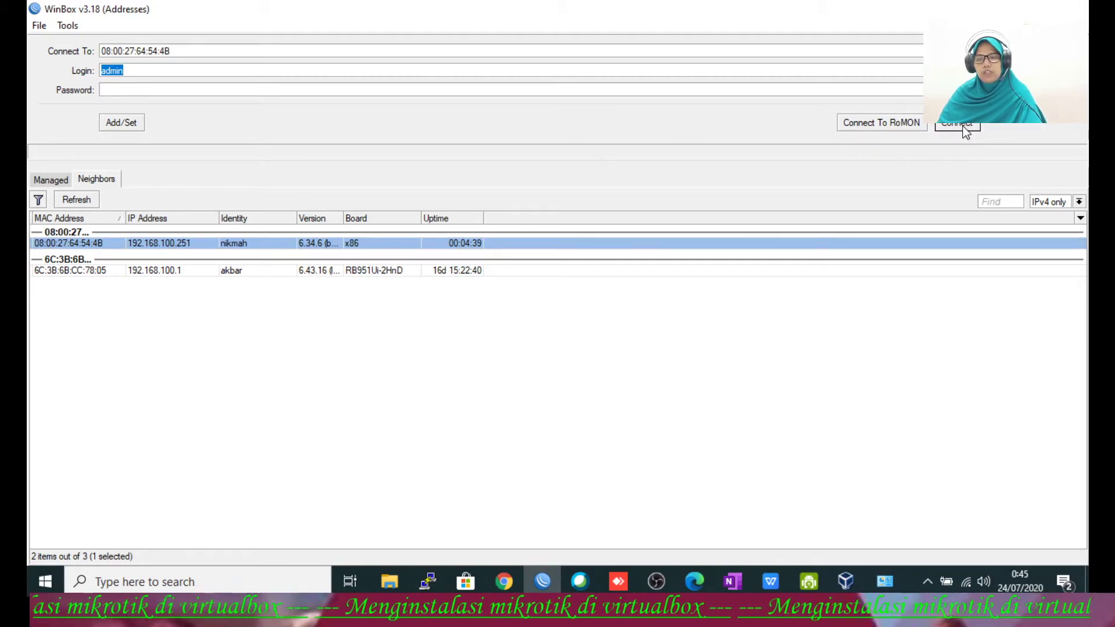
pyautogui.click(963, 127)
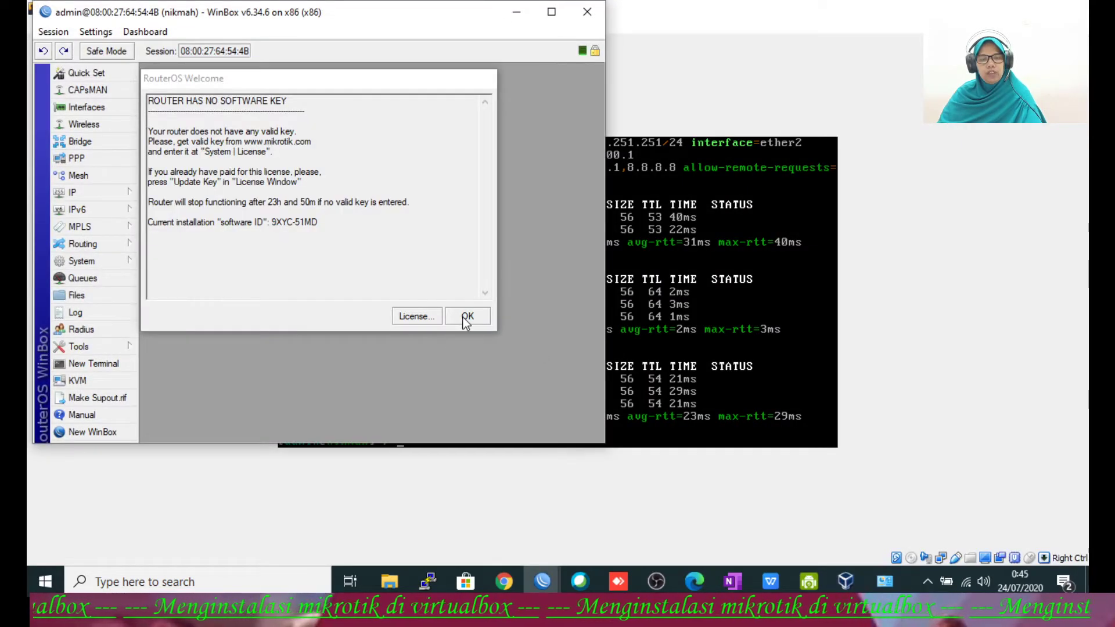
# Step: Dismiss the software key notice, maximize the session, and open a second WinBox session to 192.168.100.251
pyautogui.click(465, 317)
pyautogui.click(551, 11)
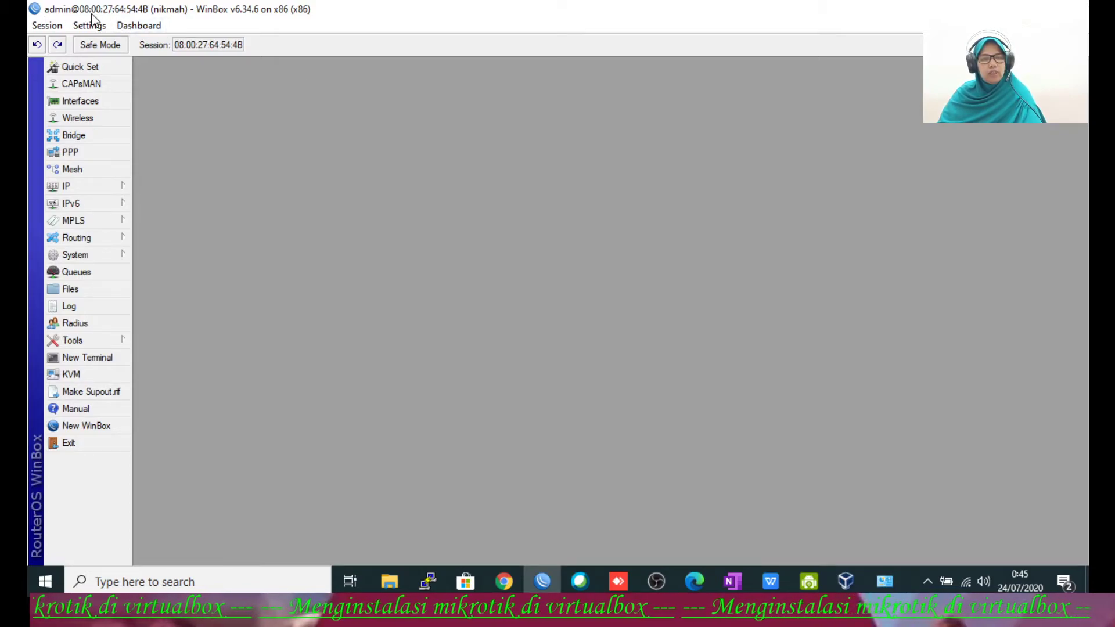
pyautogui.click(96, 424)
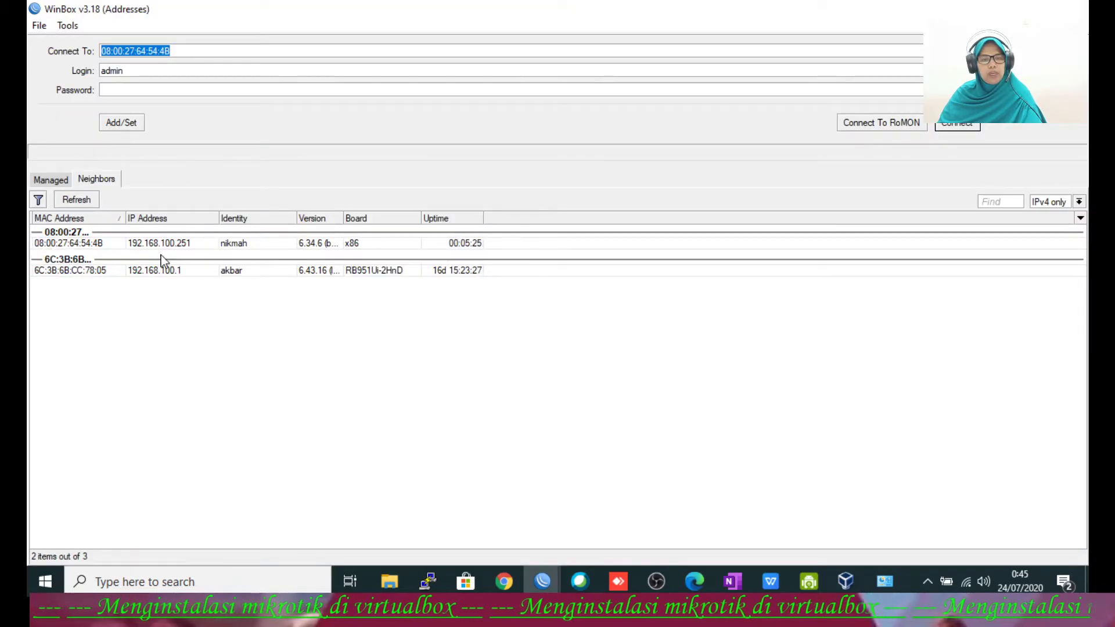
pyautogui.click(167, 245)
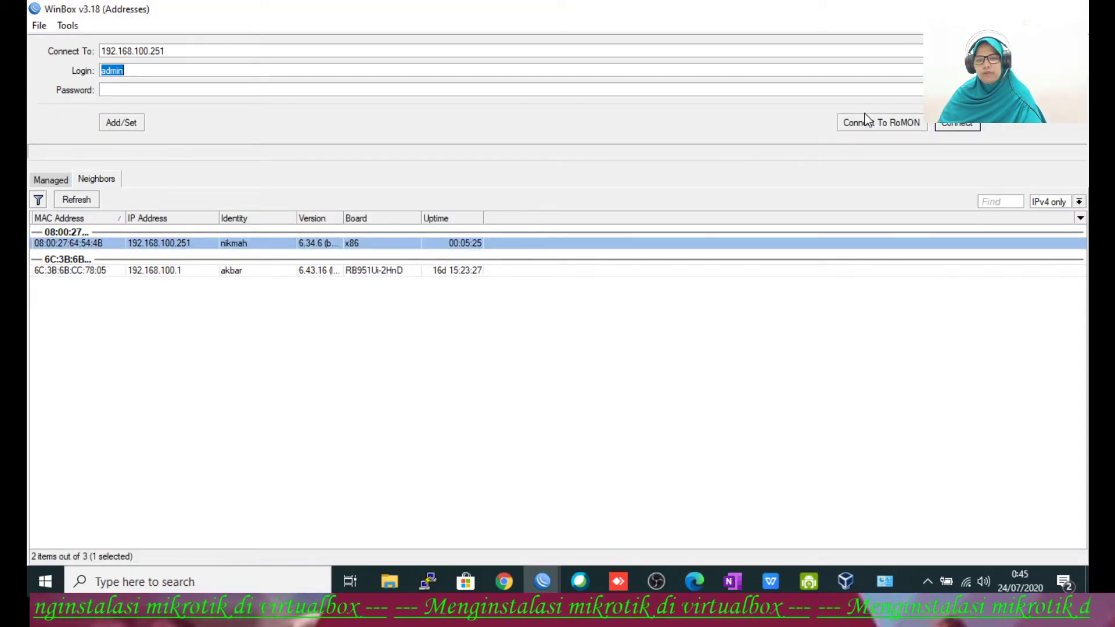
pyautogui.click(961, 125)
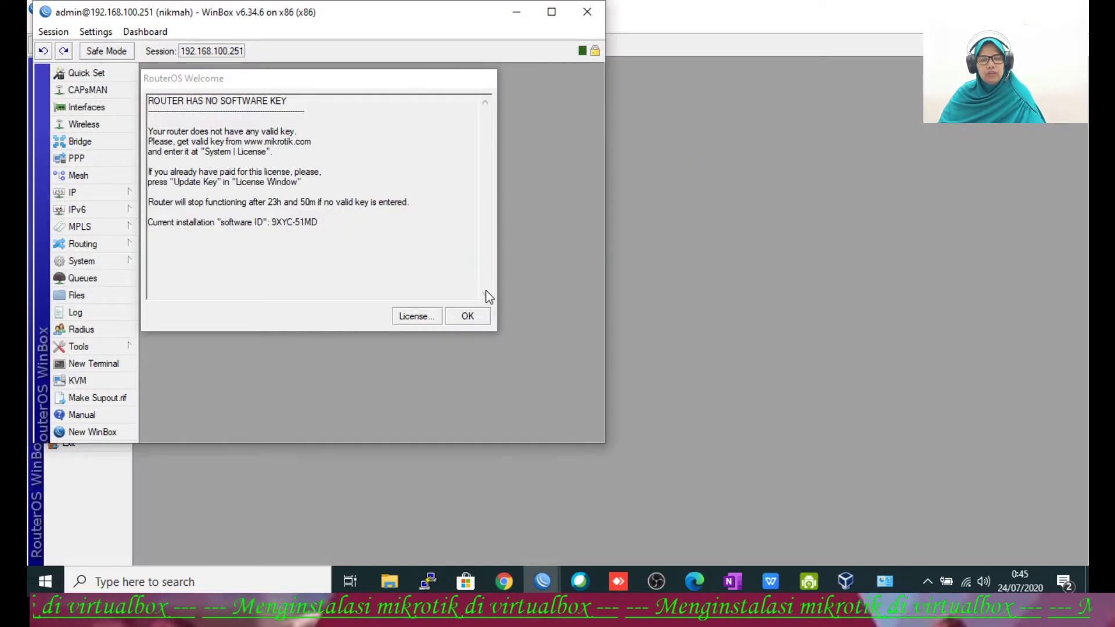
# Step: Show the router's IP address list (192.168.100.251/24 on ether1, 251.251.251.251/24 on ether2) and open another login window
pyautogui.click(466, 315)
pyautogui.moveTo(293, 20); pyautogui.dragTo(394, 80)
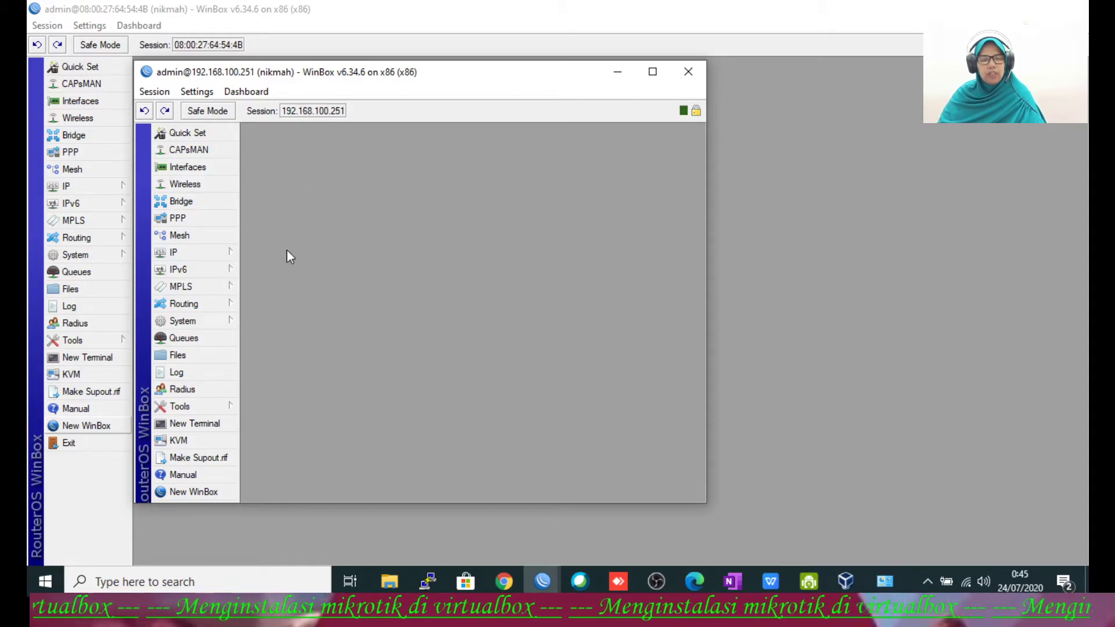
pyautogui.click(221, 253)
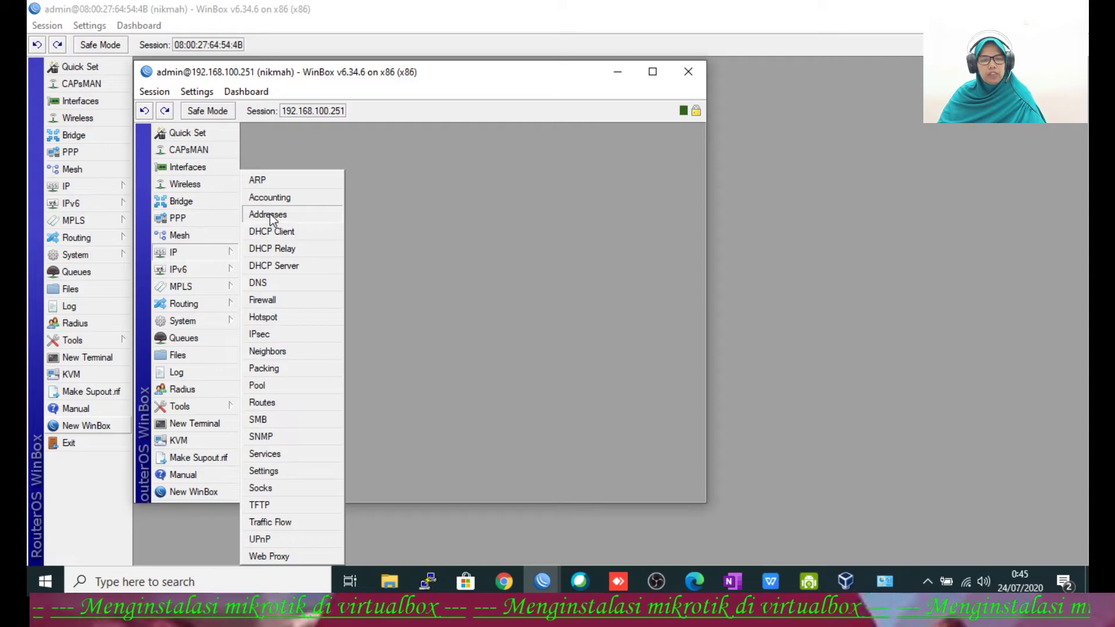
pyautogui.click(270, 216)
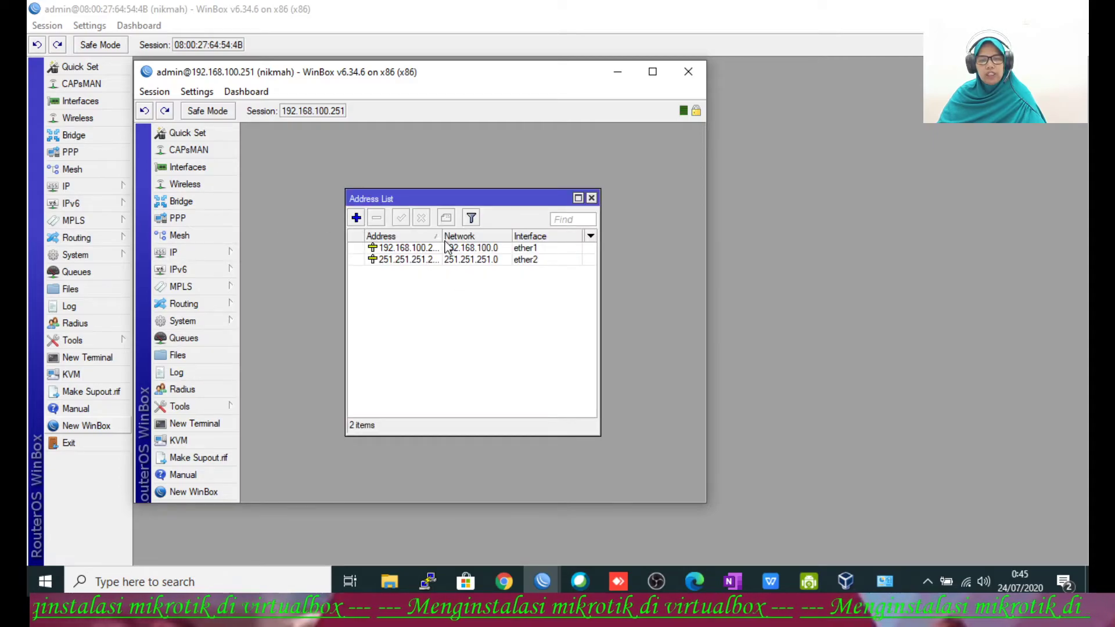
pyautogui.moveTo(442, 235); pyautogui.dragTo(467, 235)
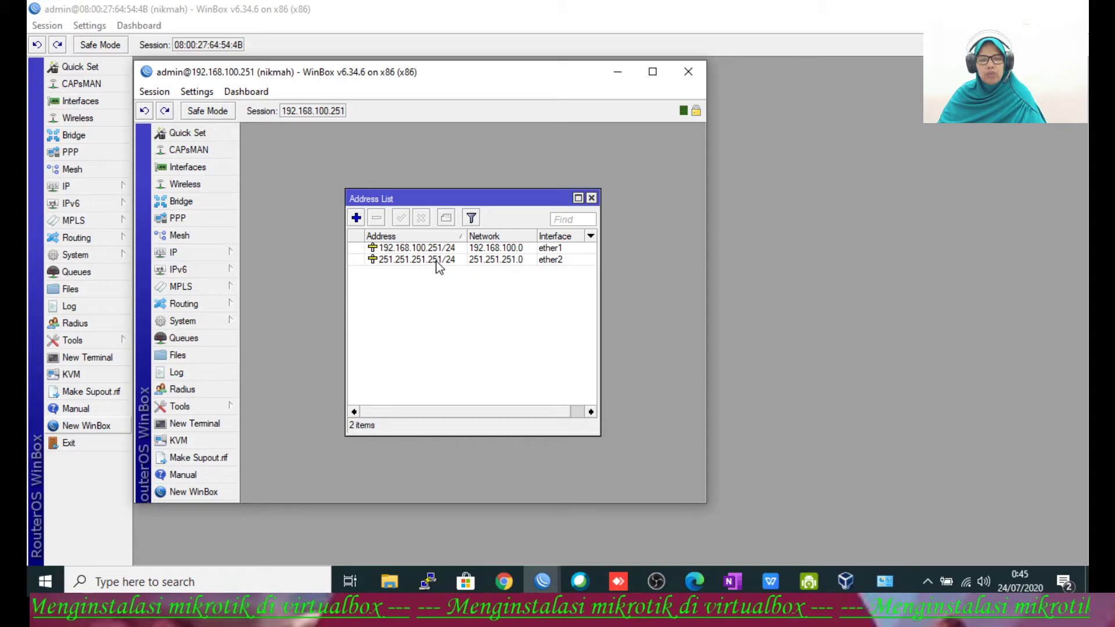
pyautogui.click(193, 492)
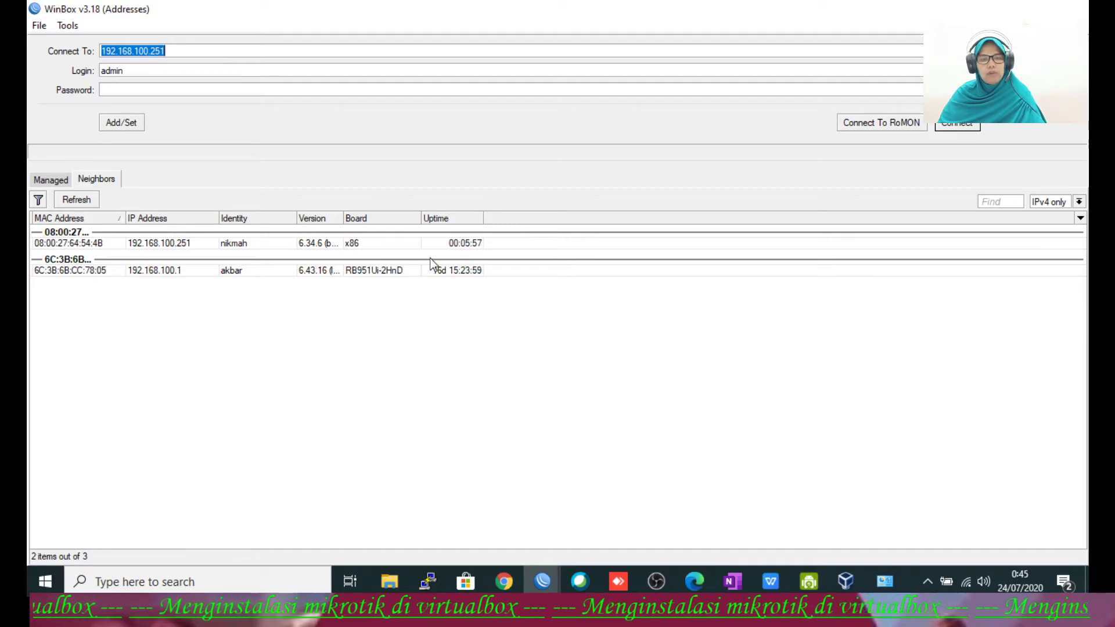
# Step: Open the IPv4 settings of the VirtualBox Host-Only Network #2 adapter
pyautogui.click(886, 583)
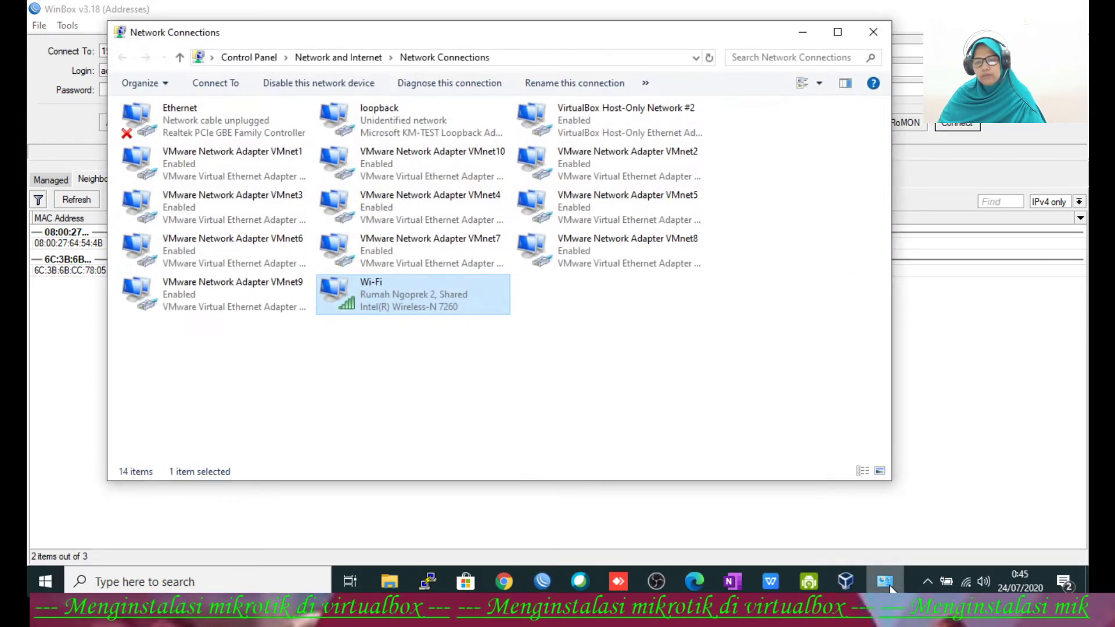
pyautogui.click(619, 124)
pyautogui.rightClick(619, 123)
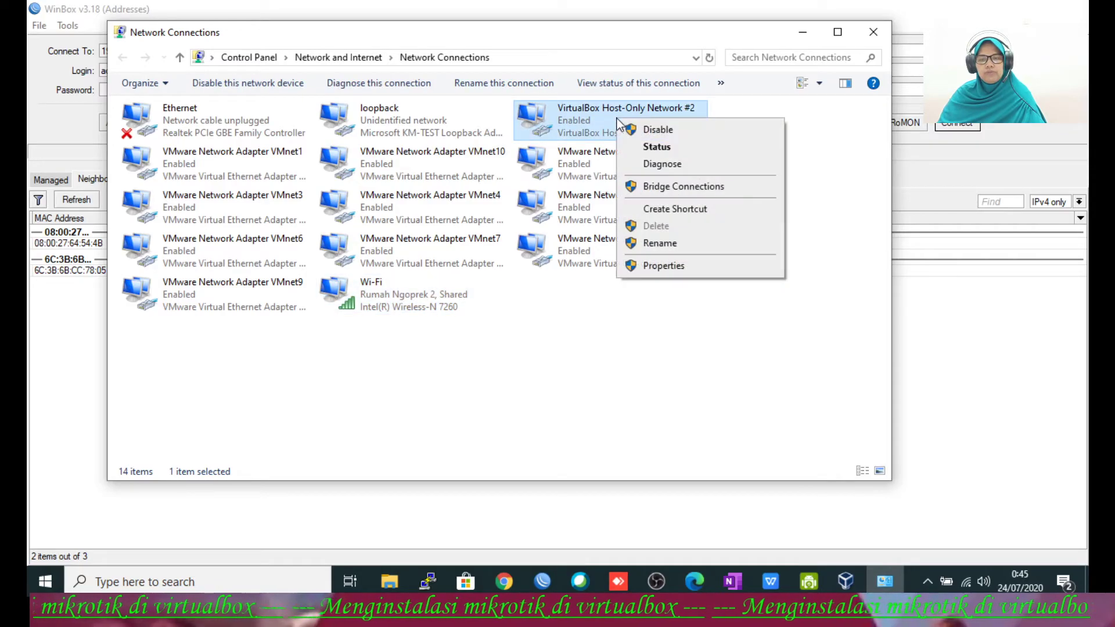
pyautogui.click(635, 265)
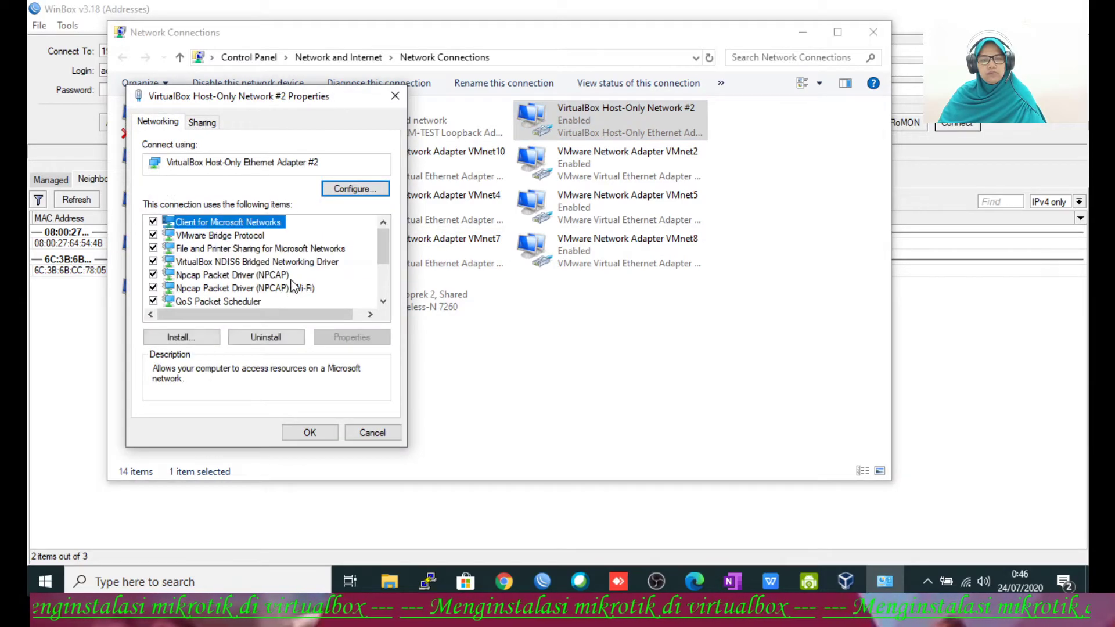
pyautogui.moveTo(383, 261); pyautogui.dragTo(383, 290)
pyautogui.click(301, 236)
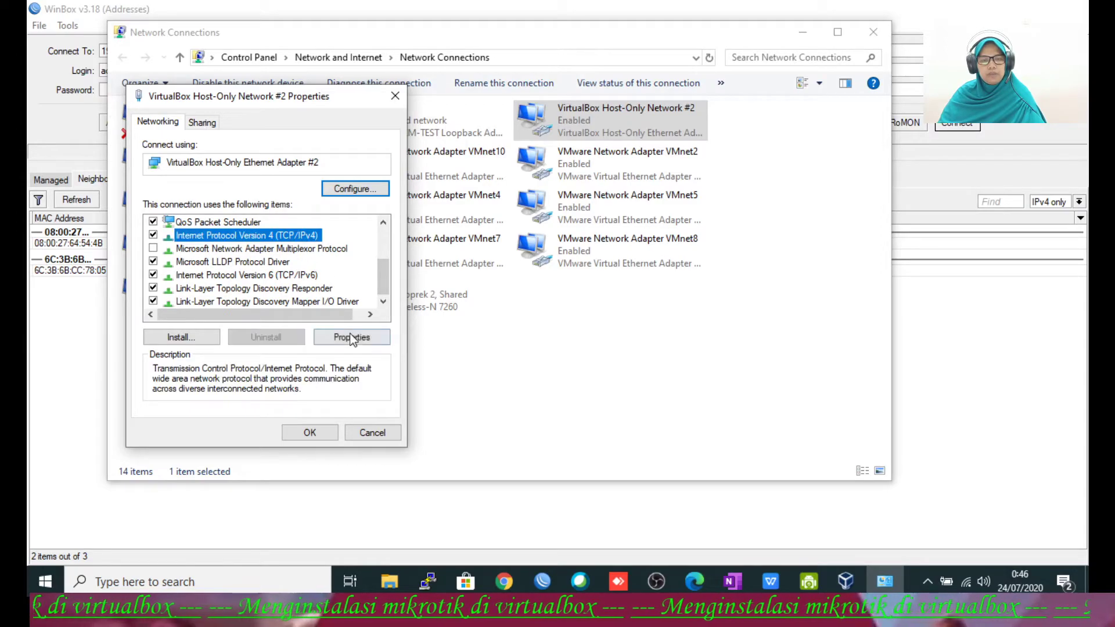
pyautogui.click(368, 336)
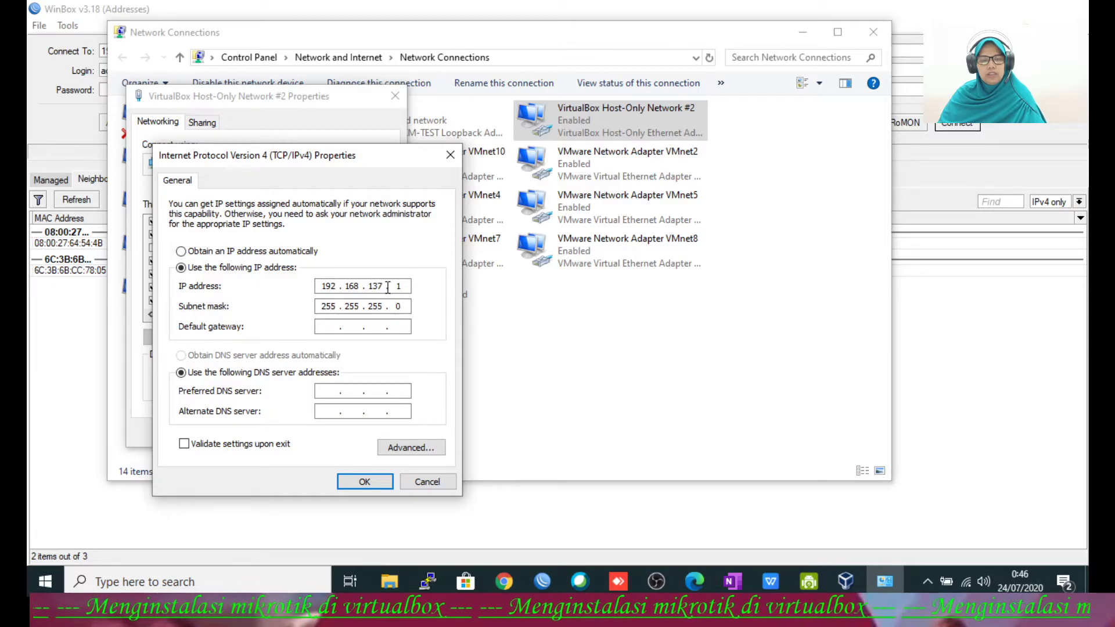
# Step: Try changing the adapter's IP ending to 251, dismiss the invalid-entry error, and close all network windows unchanged
pyautogui.press('BackSpace')
pyautogui.press('BackSpace')
pyautogui.press('BackSpace')
pyautogui.press('BackSpace')
pyautogui.press('BackSpace')
pyautogui.press('BackSpace')
pyautogui.press('BackSpace')
pyautogui.press('BackSpace')
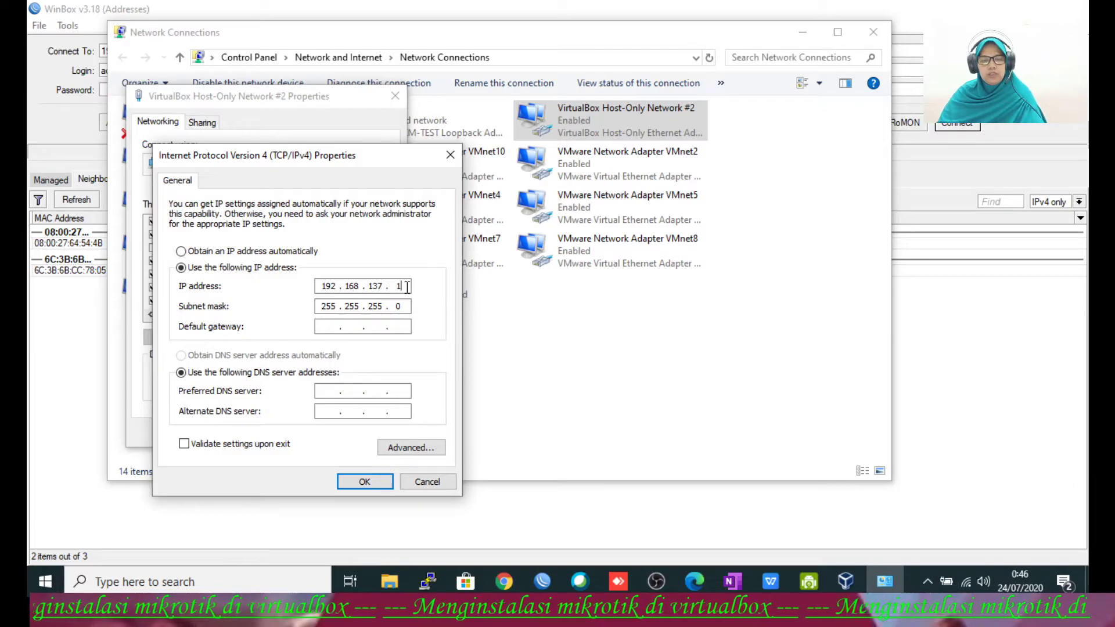
pyautogui.press('BackSpace')
pyautogui.press('BackSpace')
pyautogui.press('BackSpace')
pyautogui.press('BackSpace')
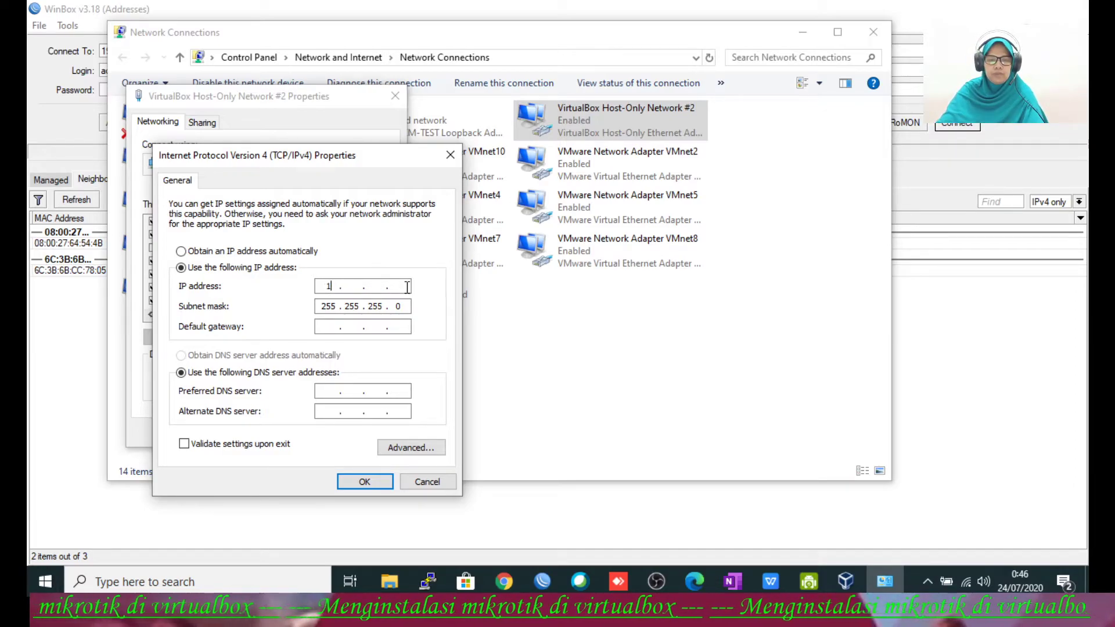
pyautogui.write('251')
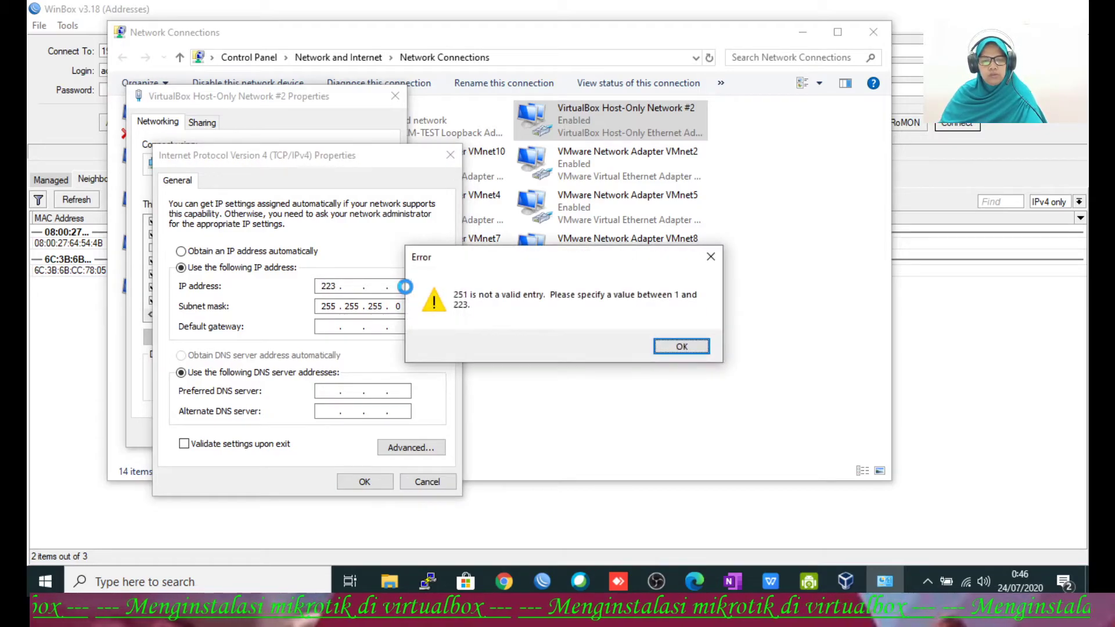
pyautogui.click(682, 347)
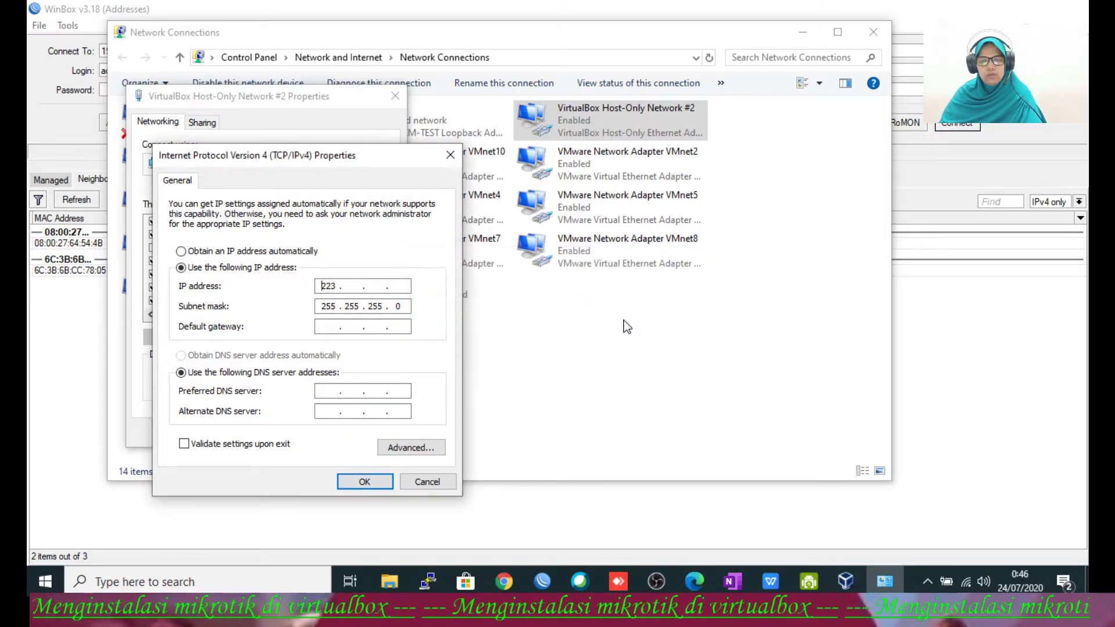
pyautogui.click(451, 156)
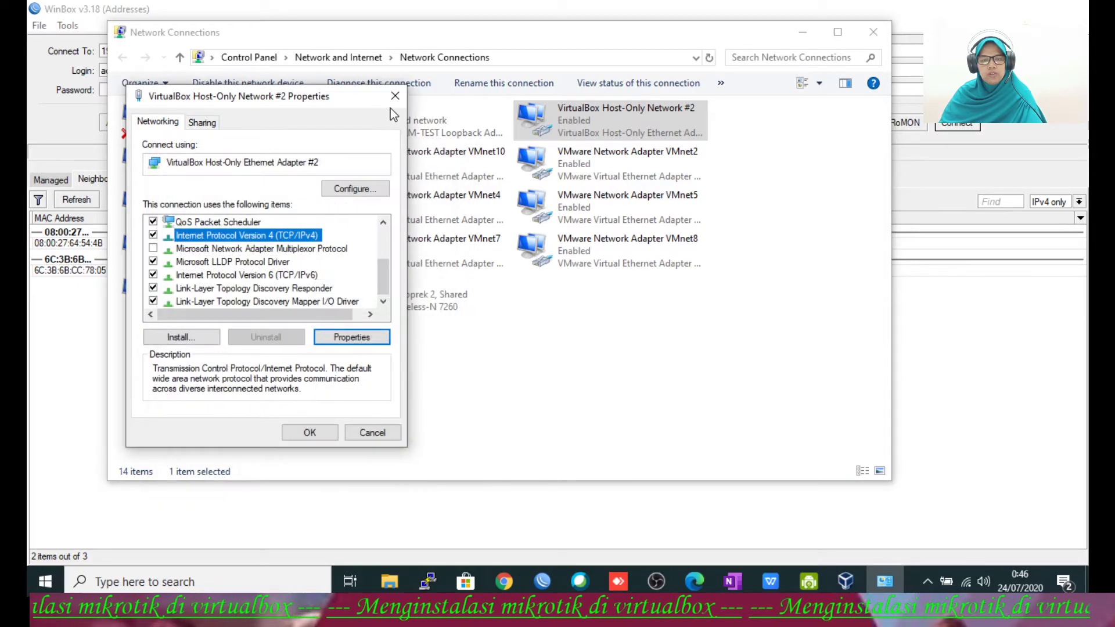
pyautogui.click(395, 96)
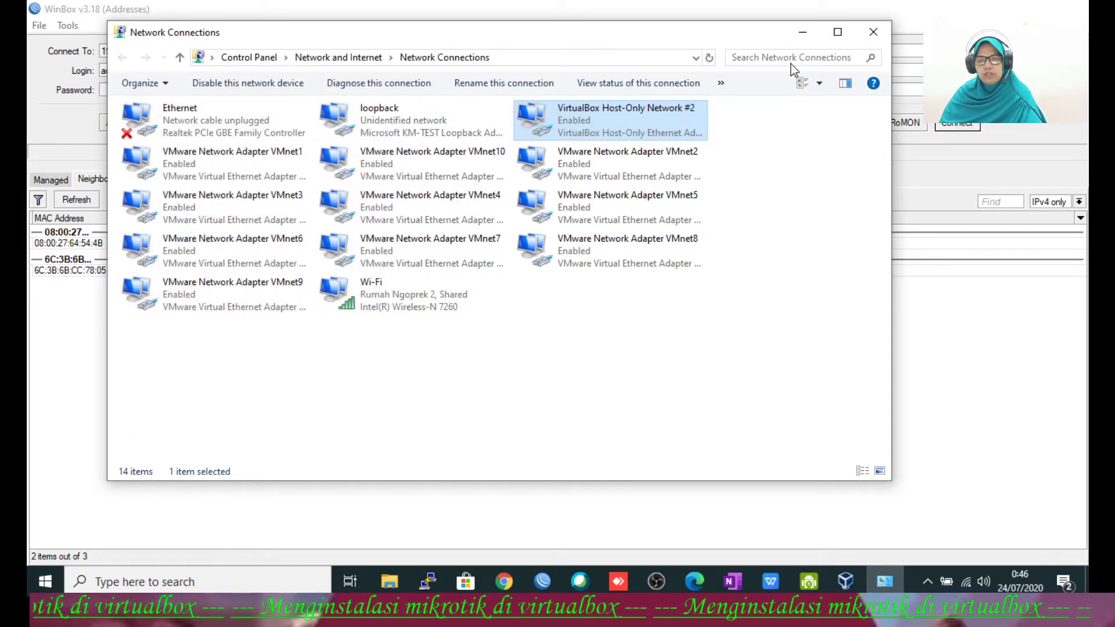
pyautogui.click(873, 32)
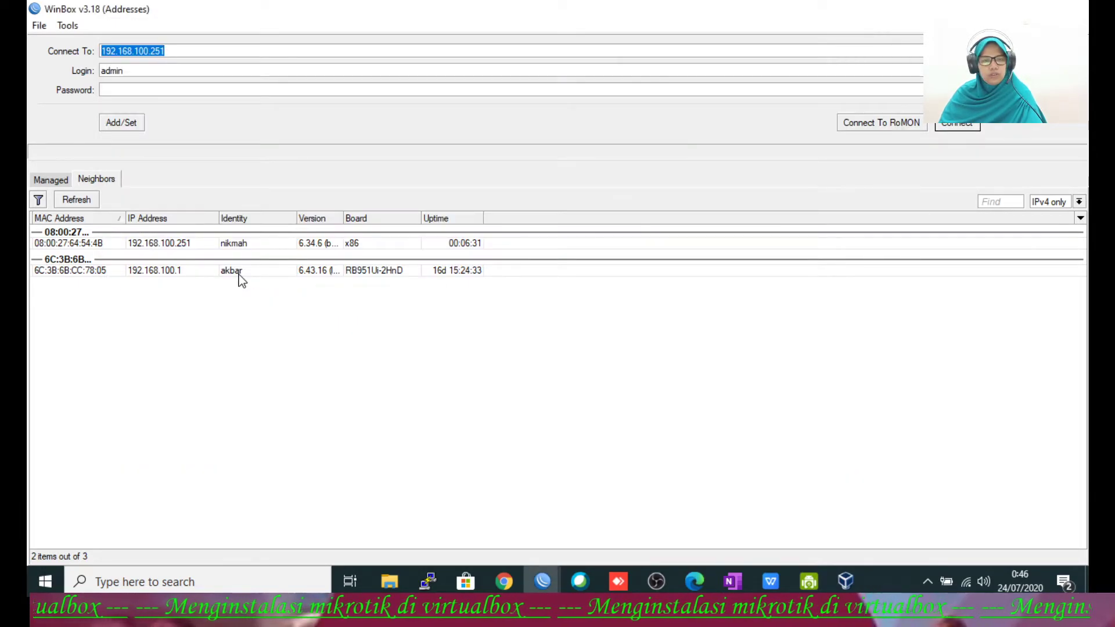
# Step: Bring the WinBox session to 192.168.100.251 forward, then switch to the Mikrotik 2020 VM console
pyautogui.click(545, 577)
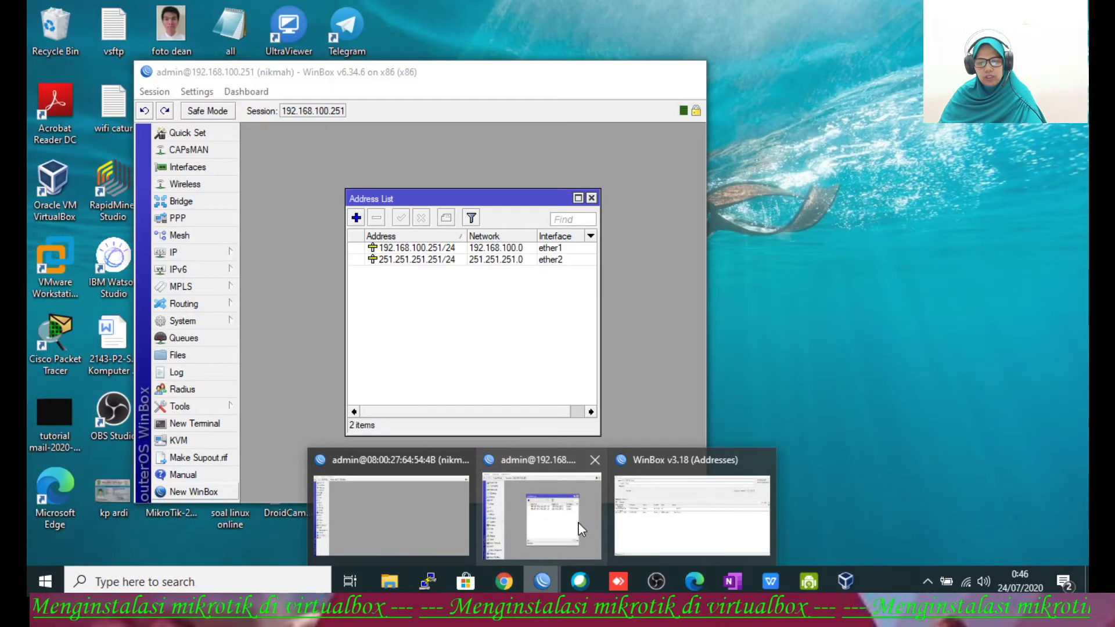
pyautogui.click(578, 523)
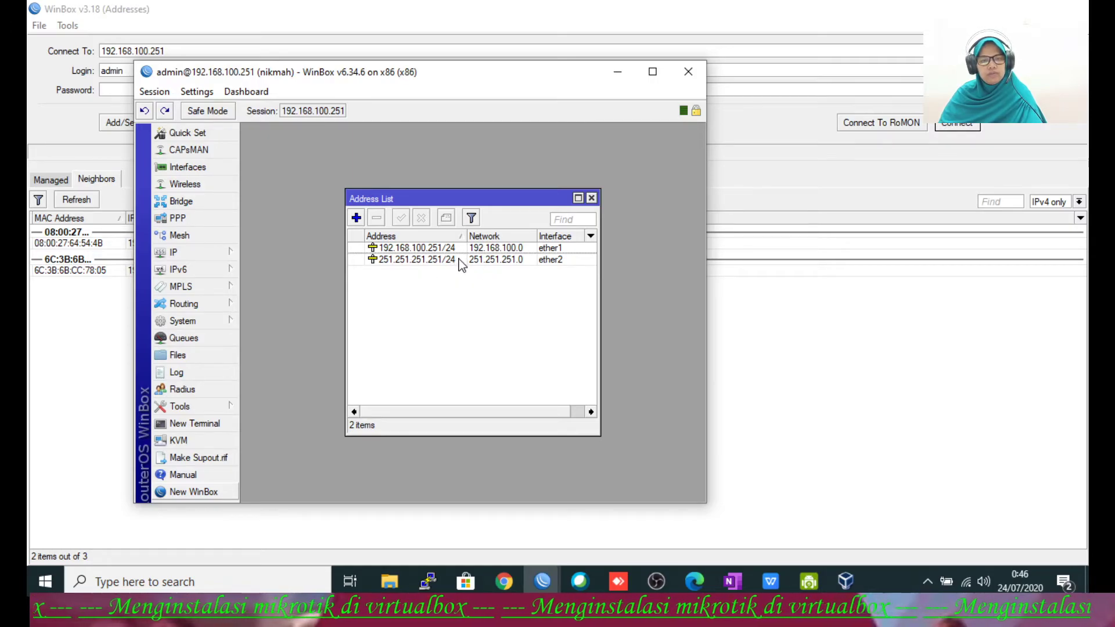
pyautogui.moveTo(846, 580)
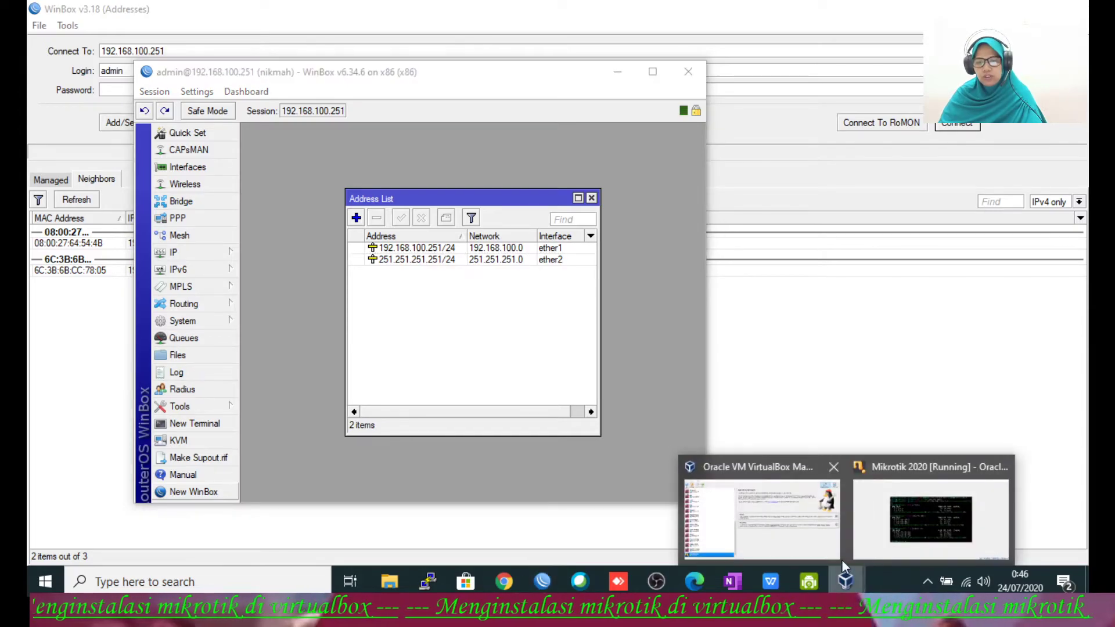
pyautogui.click(883, 535)
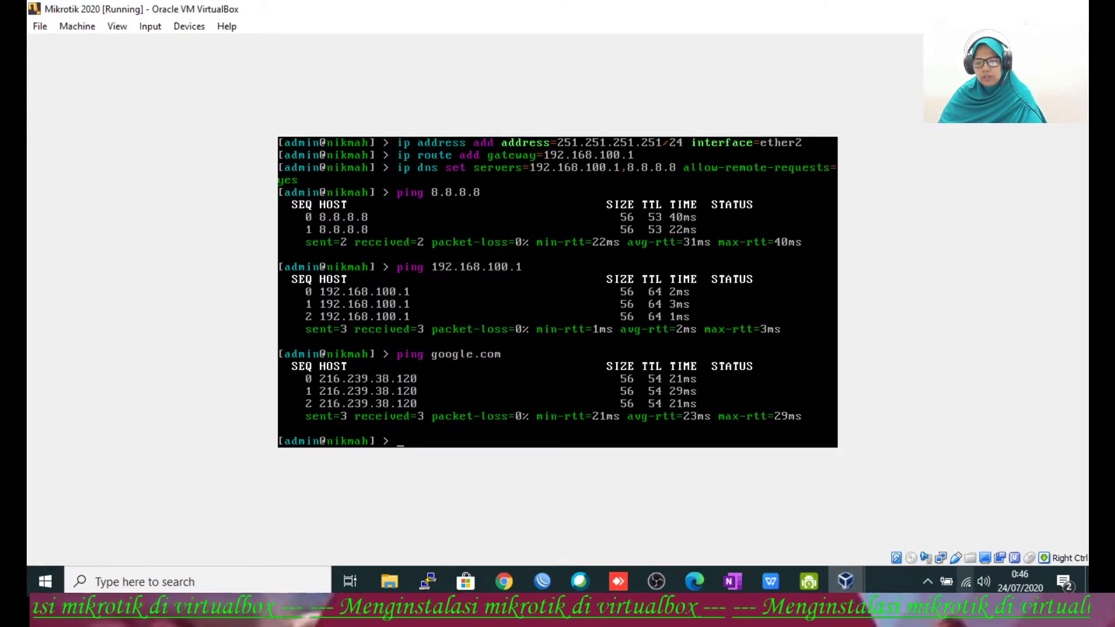
pyautogui.rightClick(964, 585)
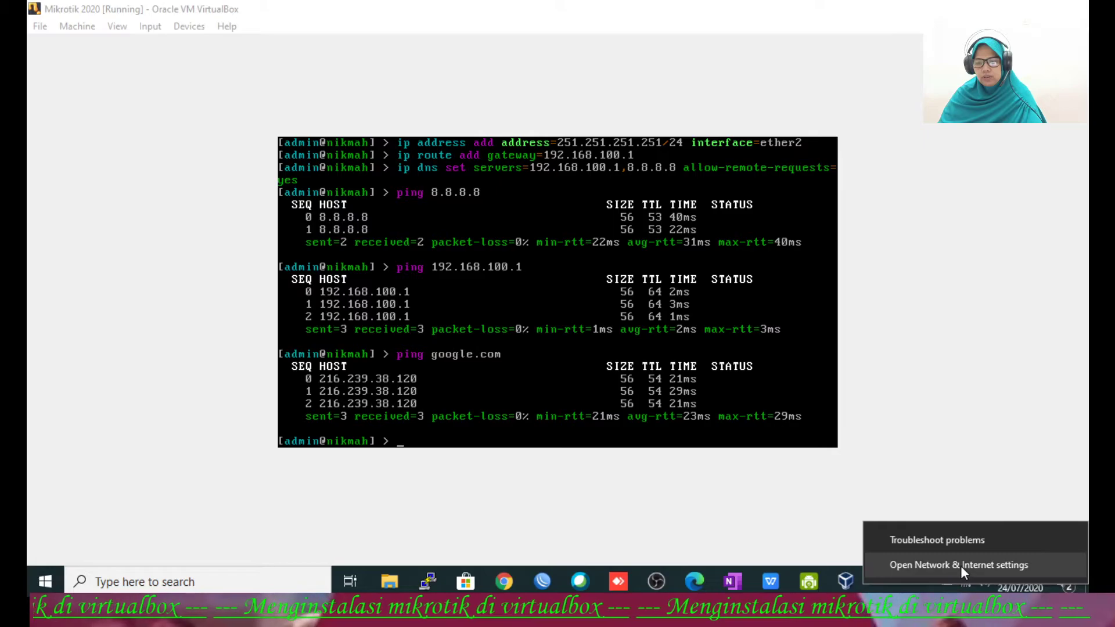
pyautogui.click(960, 565)
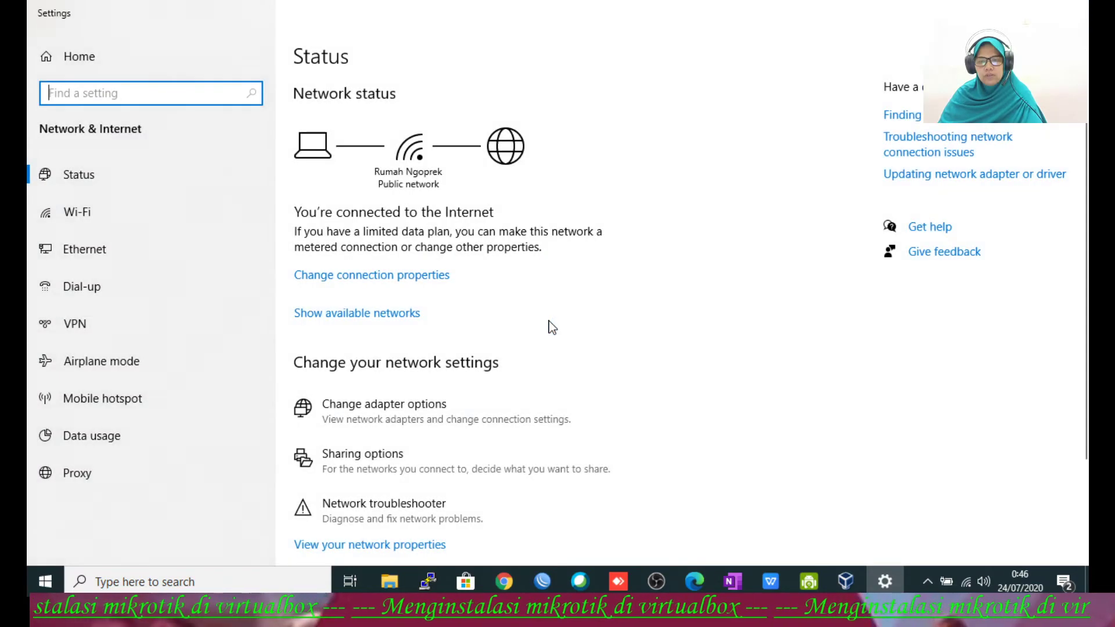
pyautogui.click(434, 409)
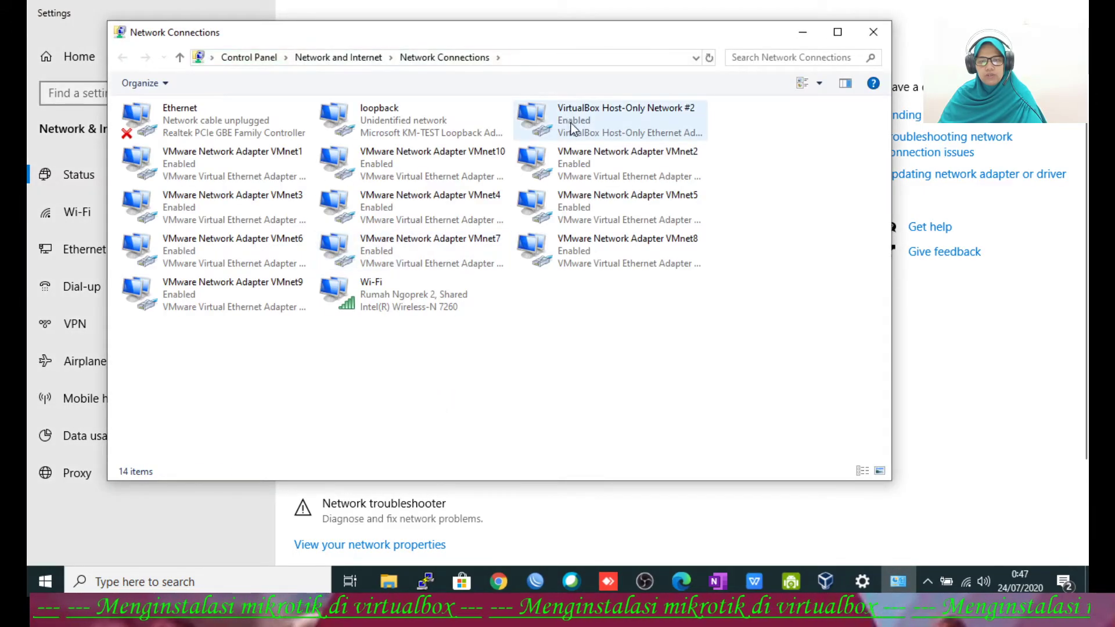
pyautogui.doubleClick(531, 118)
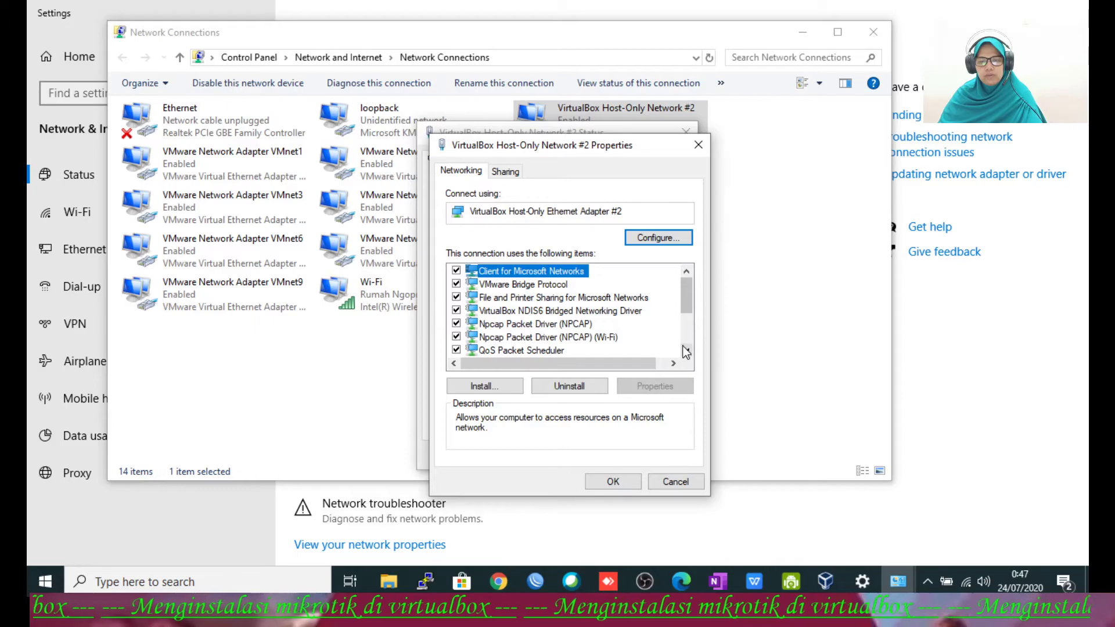
pyautogui.click(686, 351)
pyautogui.click(686, 351)
pyautogui.click(595, 338)
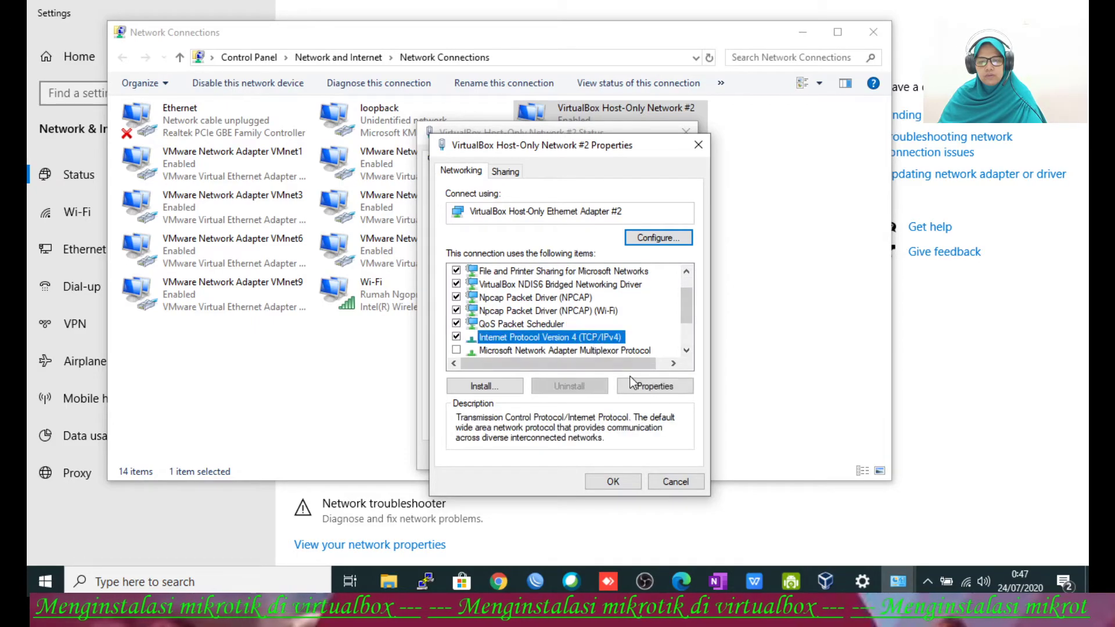
pyautogui.click(654, 387)
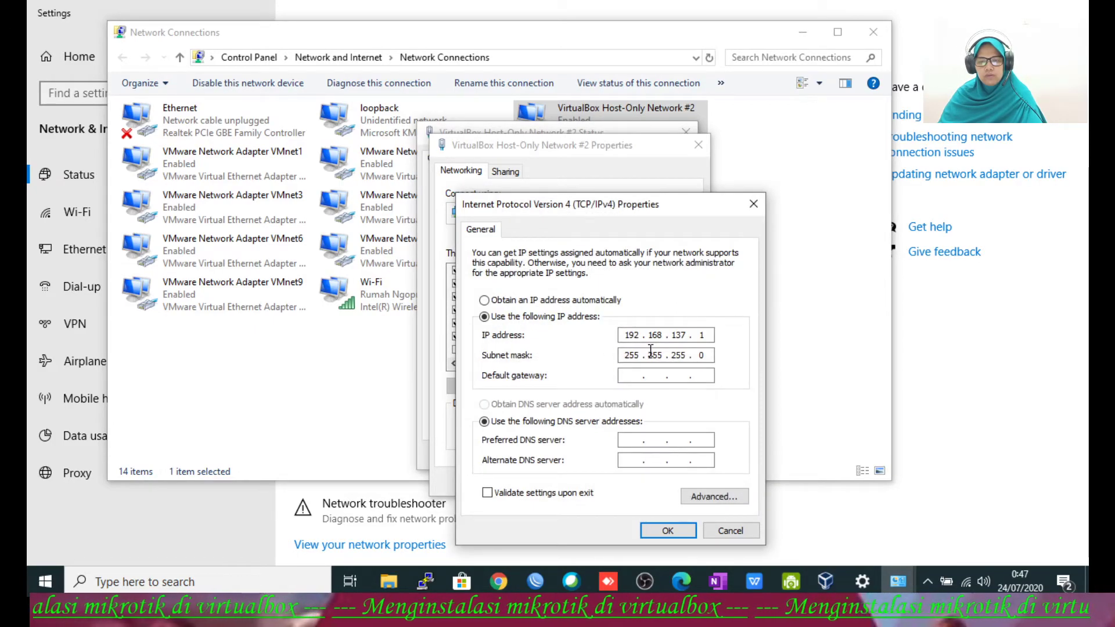
pyautogui.click(660, 530)
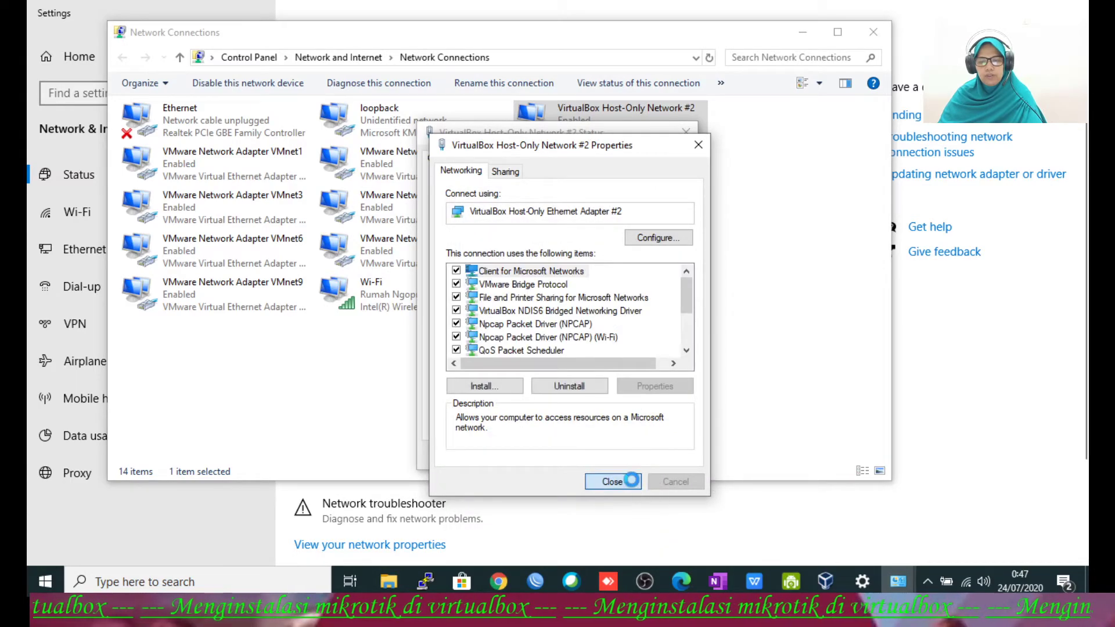
pyautogui.click(615, 481)
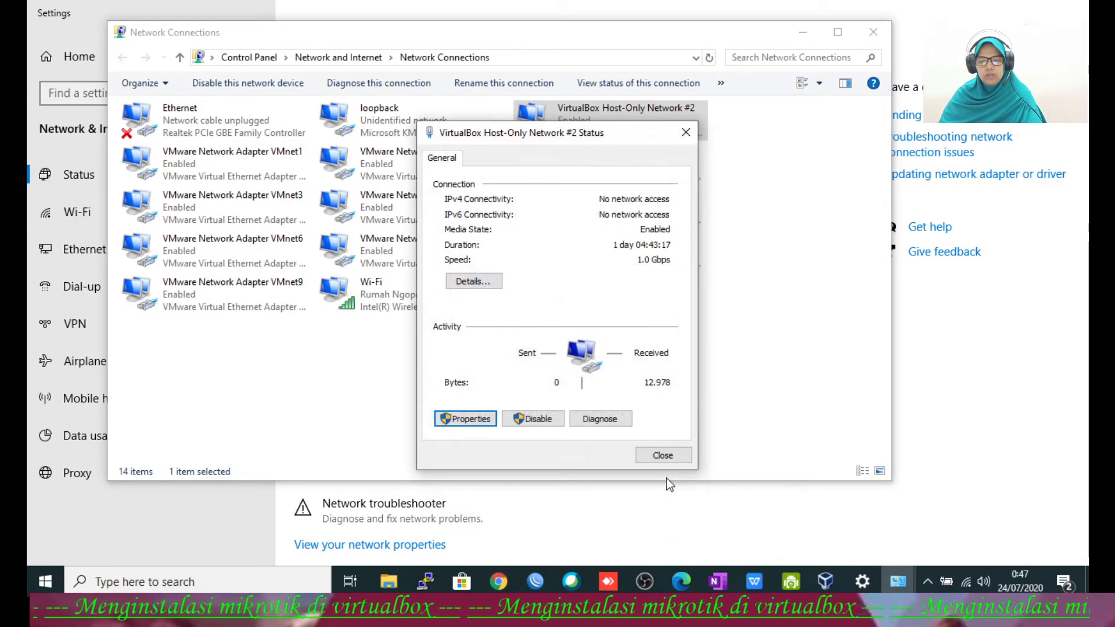
pyautogui.click(662, 455)
pyautogui.click(662, 453)
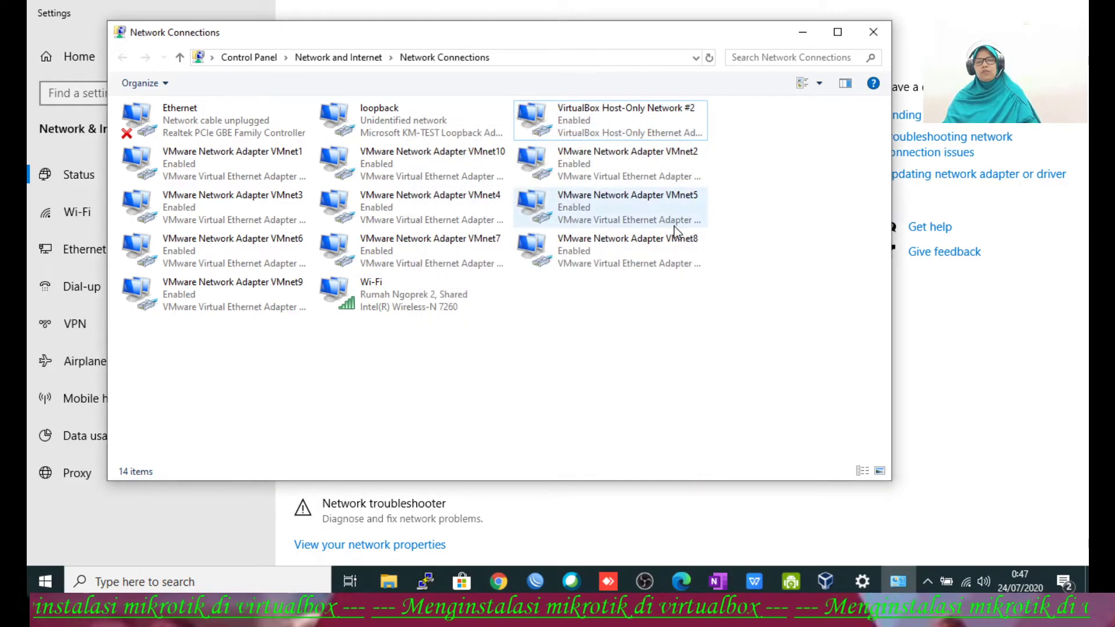
pyautogui.click(803, 32)
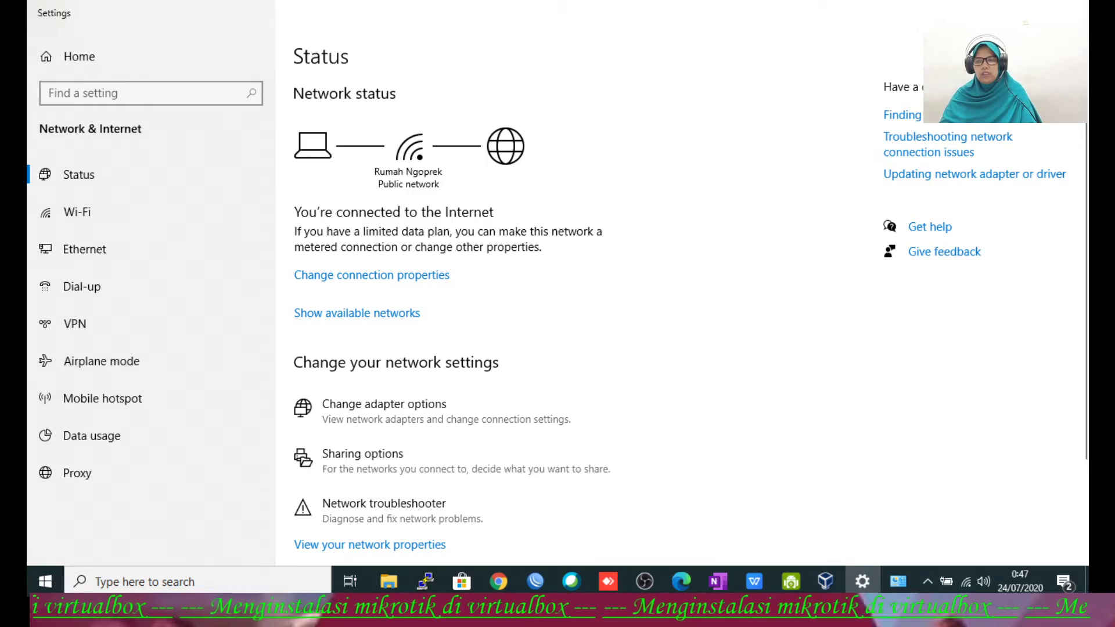
pyautogui.click(996, 12)
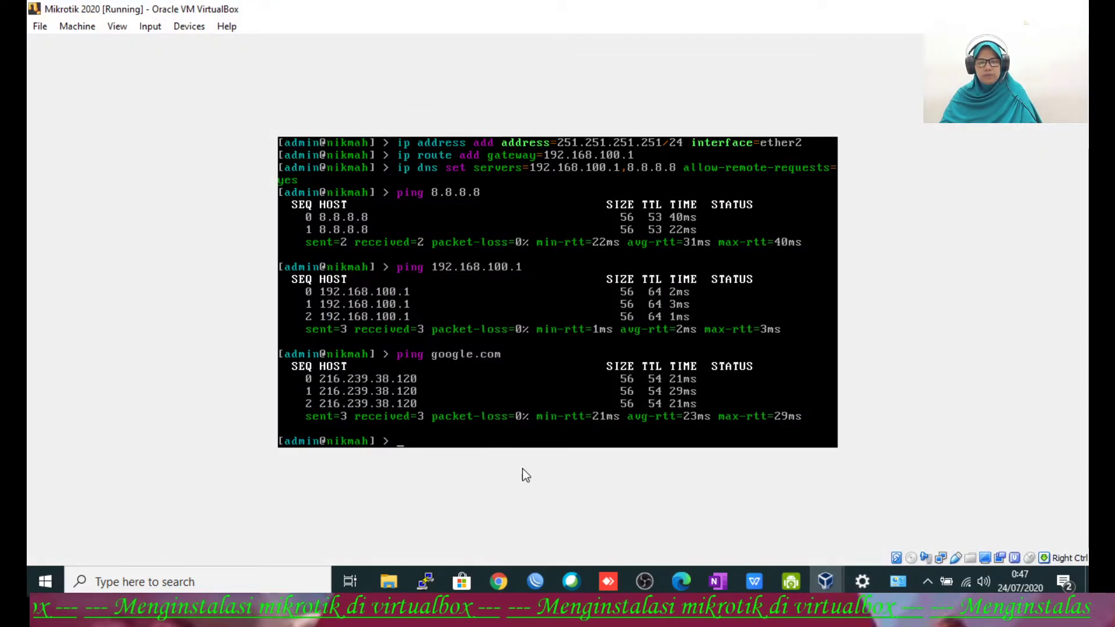
# Step: Close the Address List and the WinBox session window for router 192.168.100.251
pyautogui.click(535, 581)
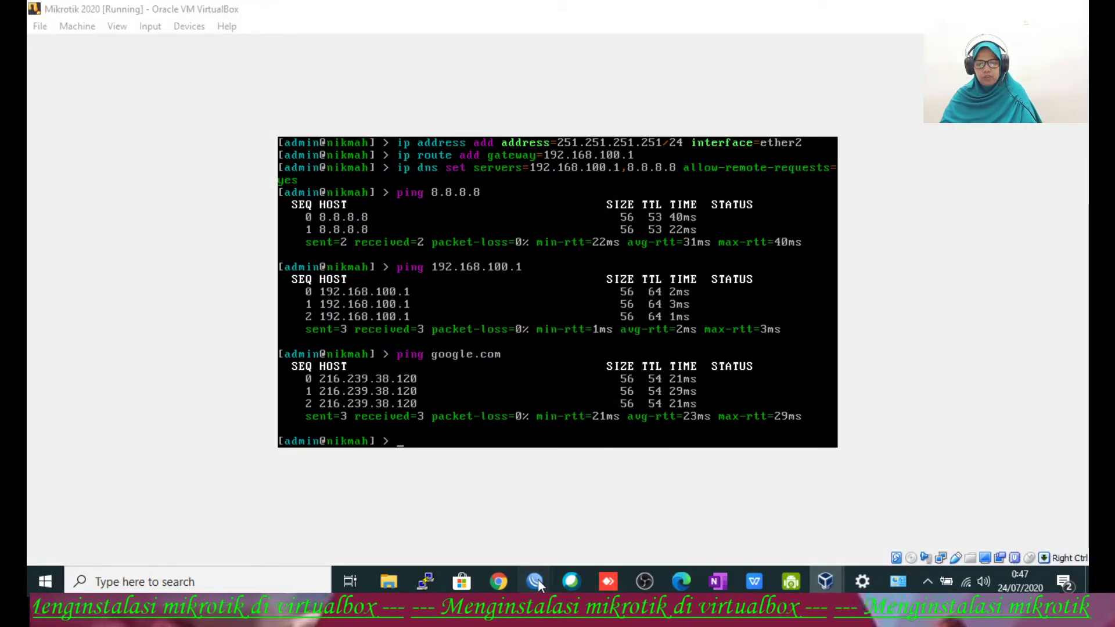
pyautogui.click(545, 526)
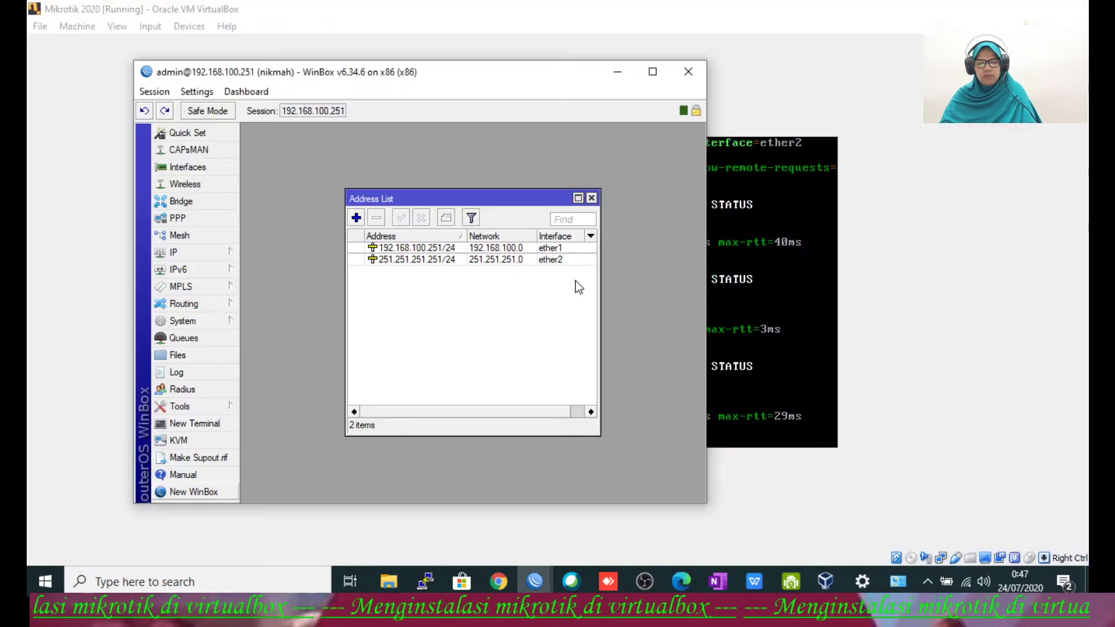
pyautogui.click(591, 198)
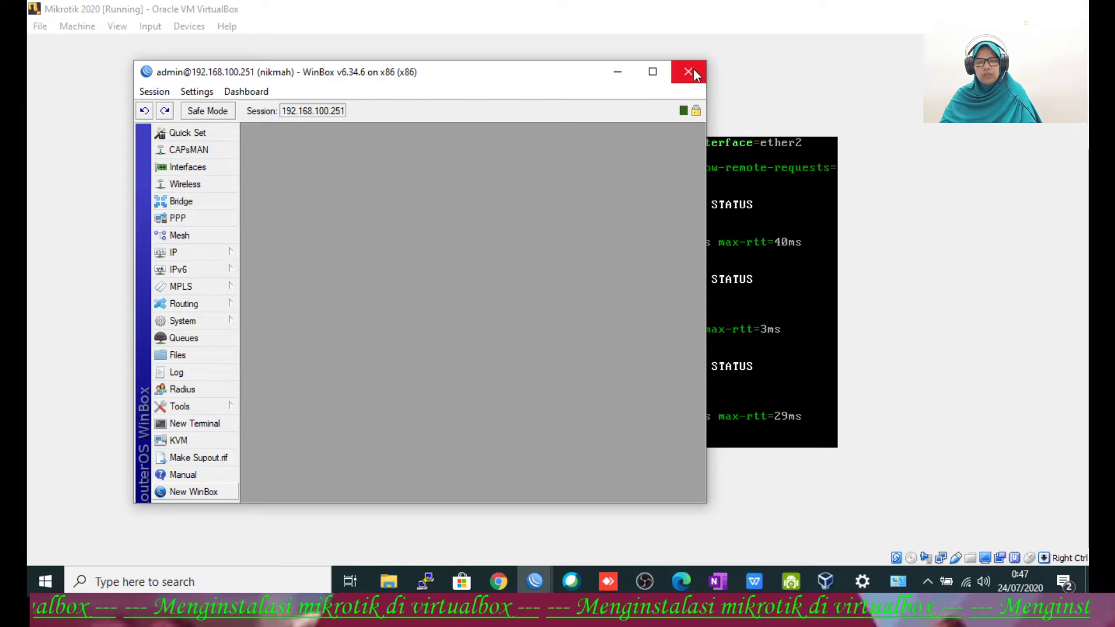
pyautogui.click(696, 72)
# Step: In the VM console, run 'ip address print', then start editing address entry number=1
pyautogui.write('ip address ')
pyautogui.write('edit num')
pyautogui.write('ber')
pyautogui.press('BackSpace')
pyautogui.press('BackSpace')
pyautogui.press('BackSpace')
pyautogui.press('BackSpace')
pyautogui.press('BackSpace')
pyautogui.press('BackSpace')
pyautogui.press('BackSpace')
pyautogui.press('BackSpace')
pyautogui.press('BackSpace')
pyautogui.press('BackSpace')
pyautogui.press('BackSpace')
pyautogui.press('BackSpace')
pyautogui.press('BackSpace')
pyautogui.press('BackSpace')
pyautogui.press('BackSpace')
pyautogui.press('BackSpace')
pyautogui.press('BackSpace')
pyautogui.press('BackSpace')
pyautogui.press('BackSpace')
pyautogui.press('BackSpace')
pyautogui.write('ip a')
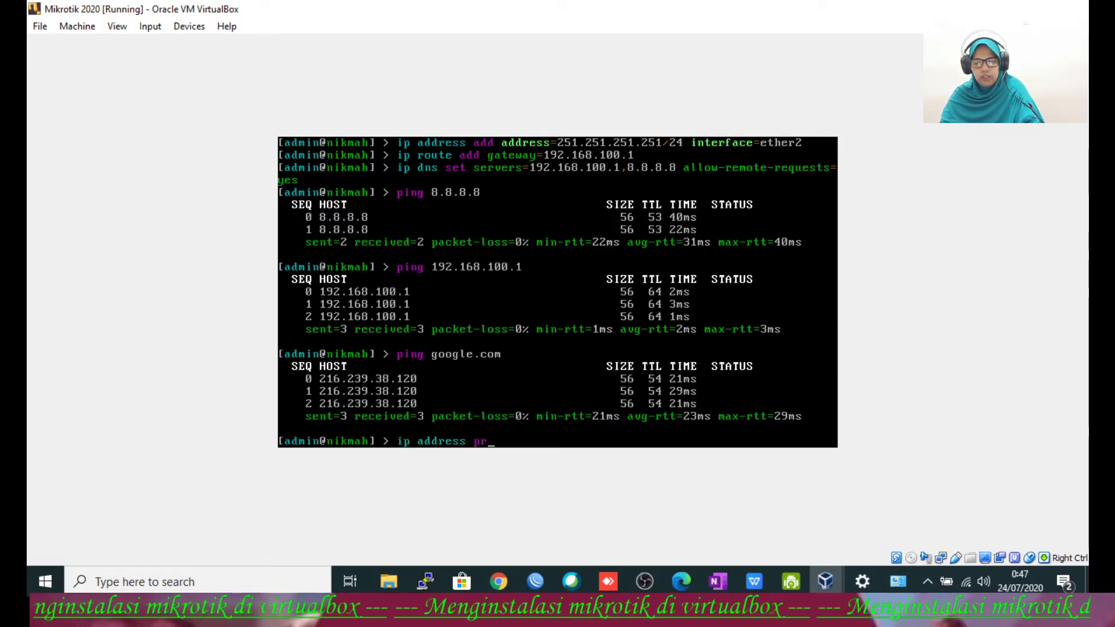
pyautogui.write('ddress pr')
pyautogui.press('Return')
pyautogui.write('ip address ed')
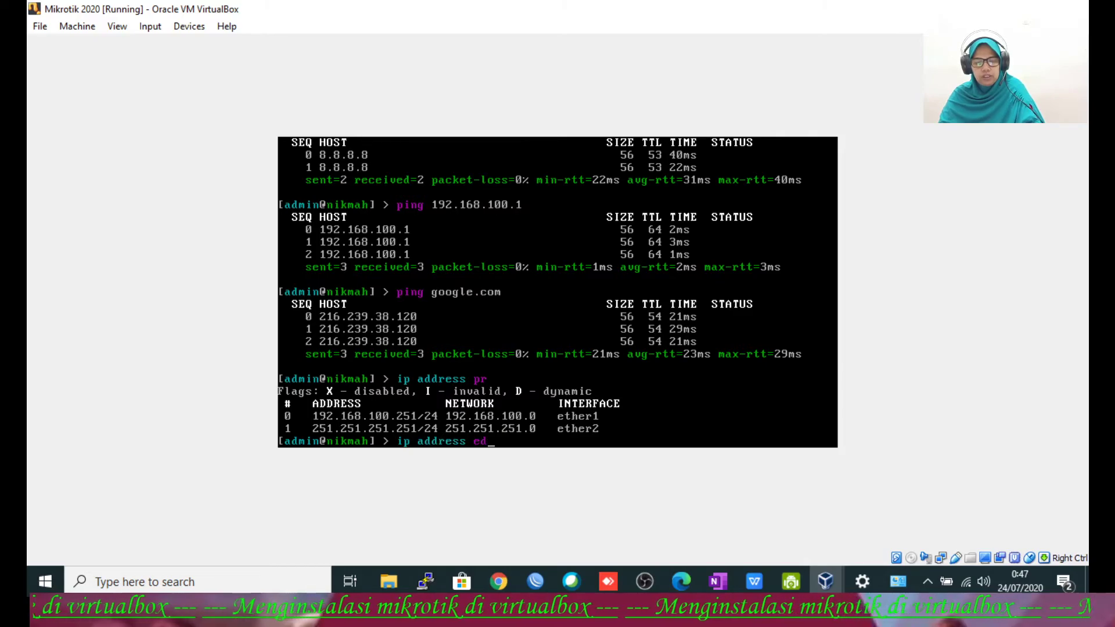
pyautogui.write('it number=')
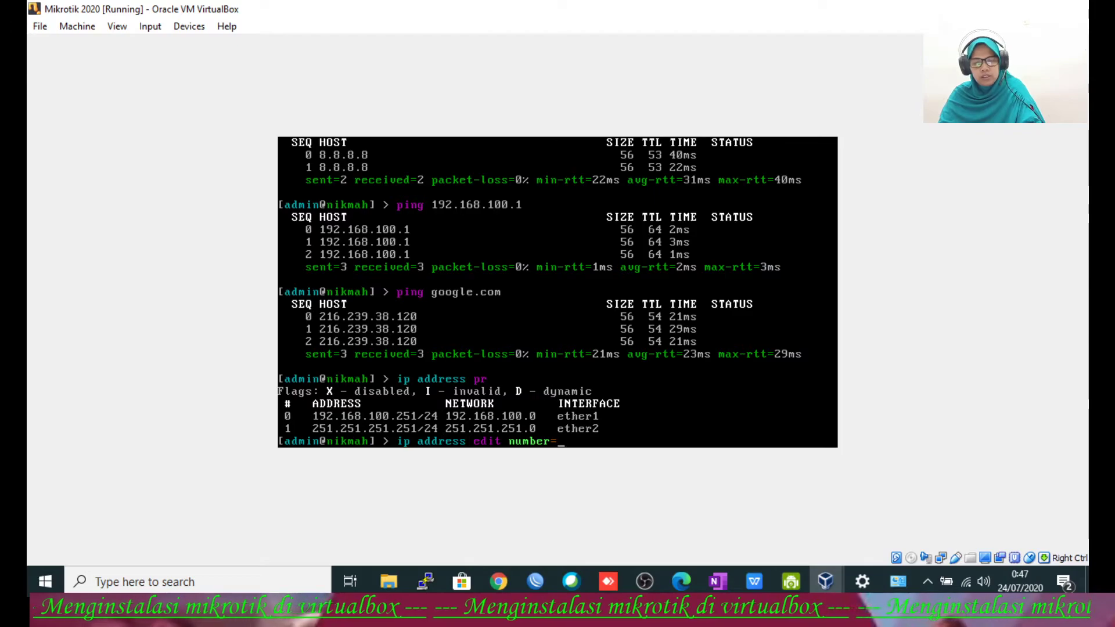
pyautogui.write('1')
pyautogui.press('Return')
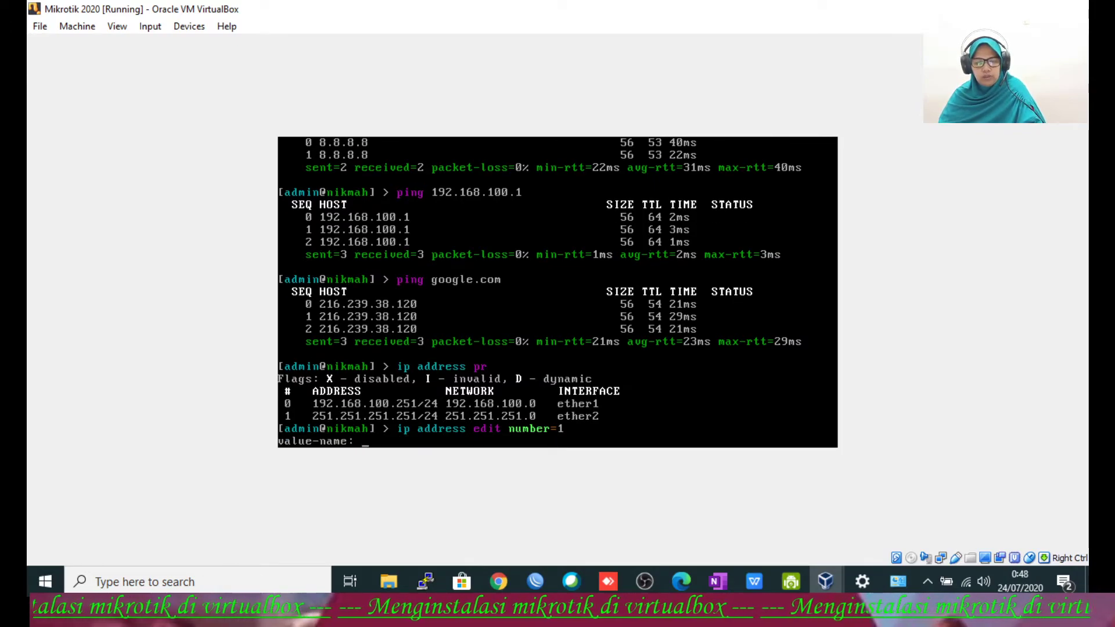
# Step: Change entry 1's address value to 150.150.150.150/24 and save it with Ctrl+O
pyautogui.write('address')
pyautogui.press('Return')
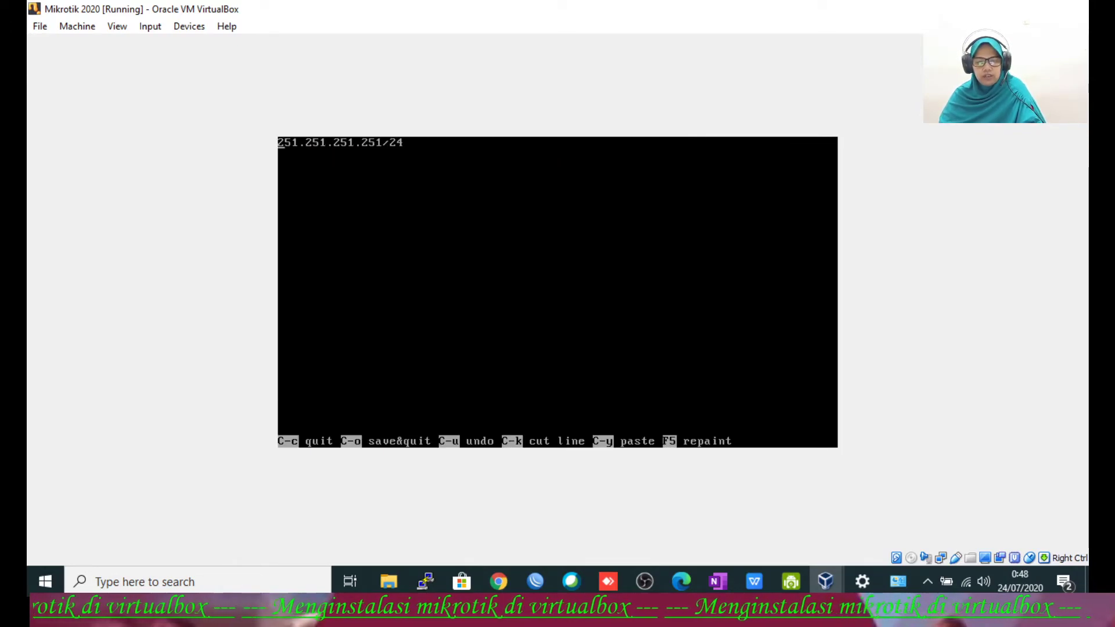
pyautogui.press('Delete')
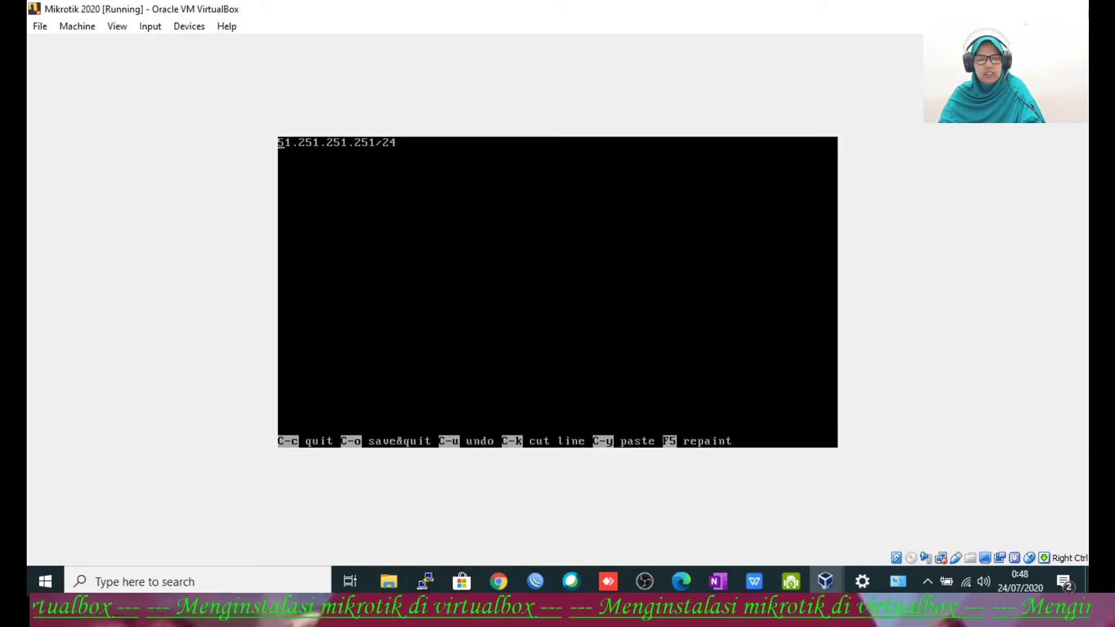
pyautogui.write('1')
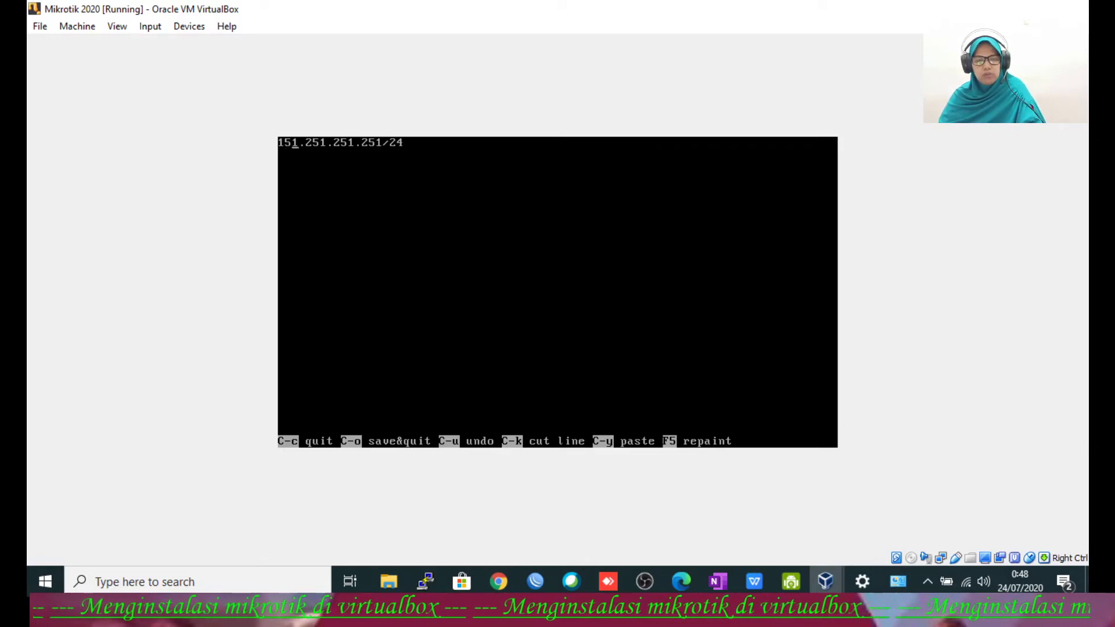
pyautogui.press('Delete')
pyautogui.write('0.')
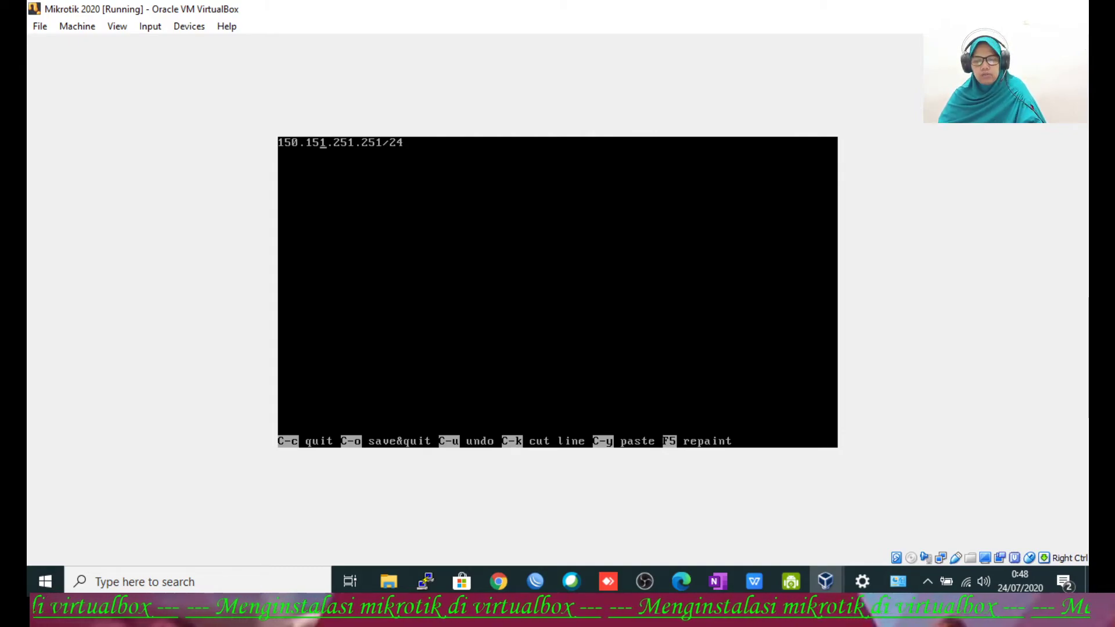
pyautogui.press('Delete')
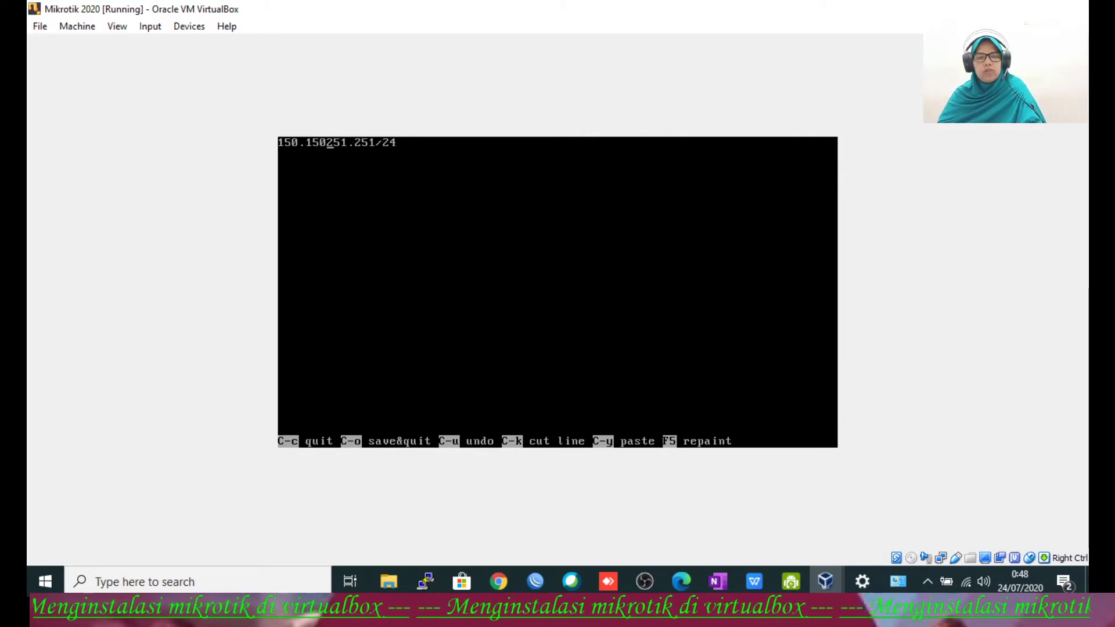
pyautogui.press('Delete')
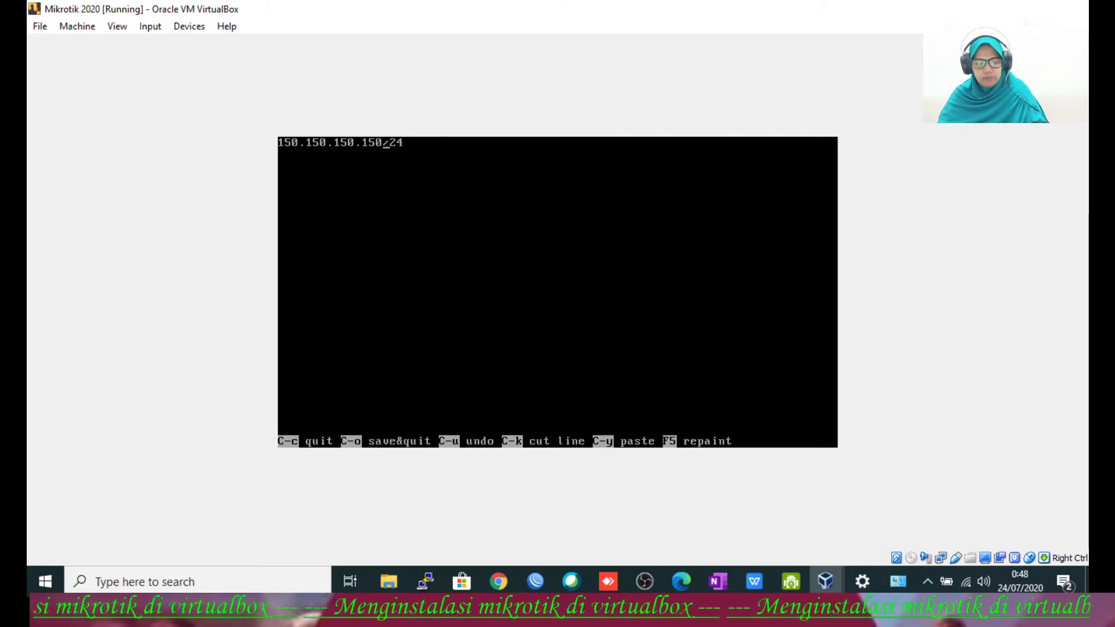
pyautogui.hotkey('ctrl', 'o')
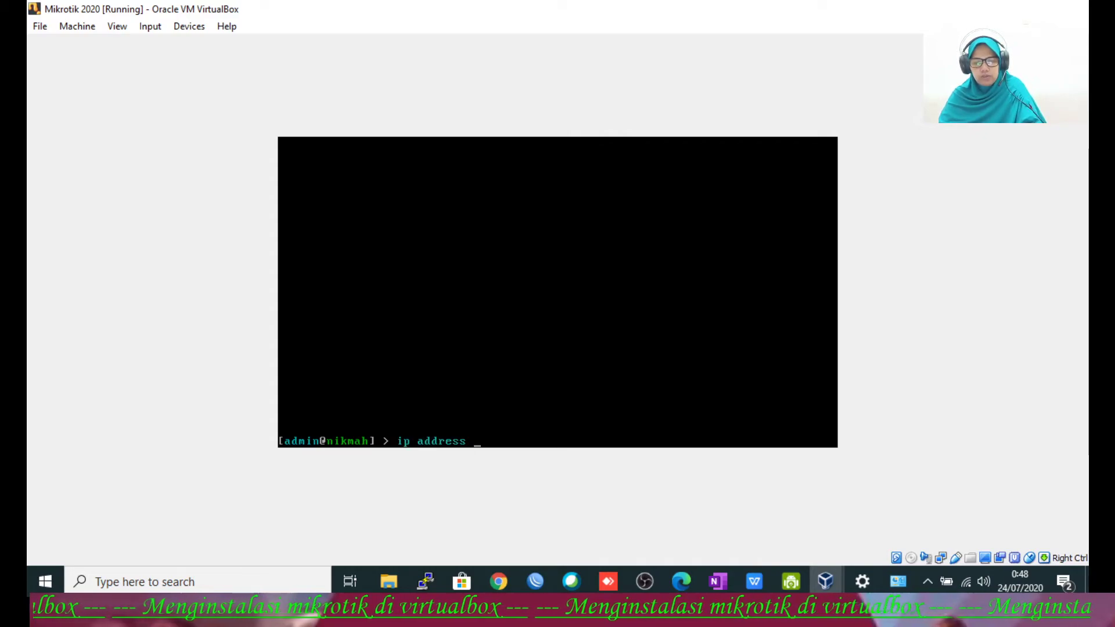
# Step: Print the address list to confirm 150.150.150.150/24 on ether2 and 192.168.100.251/24 on ether1
pyautogui.press('Return')
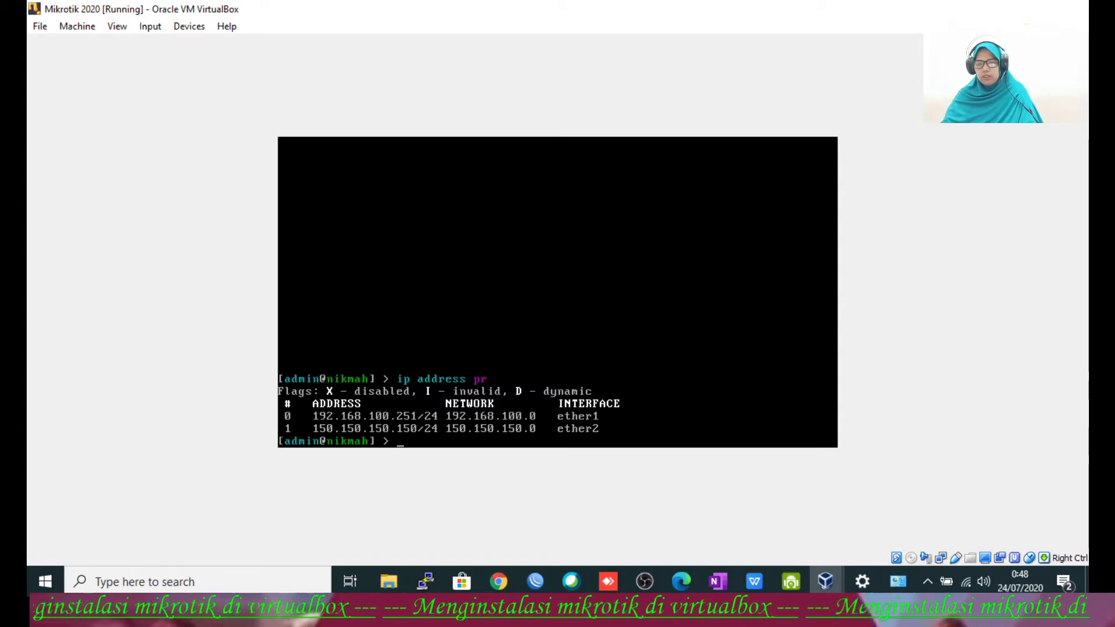
pyautogui.press('Return')
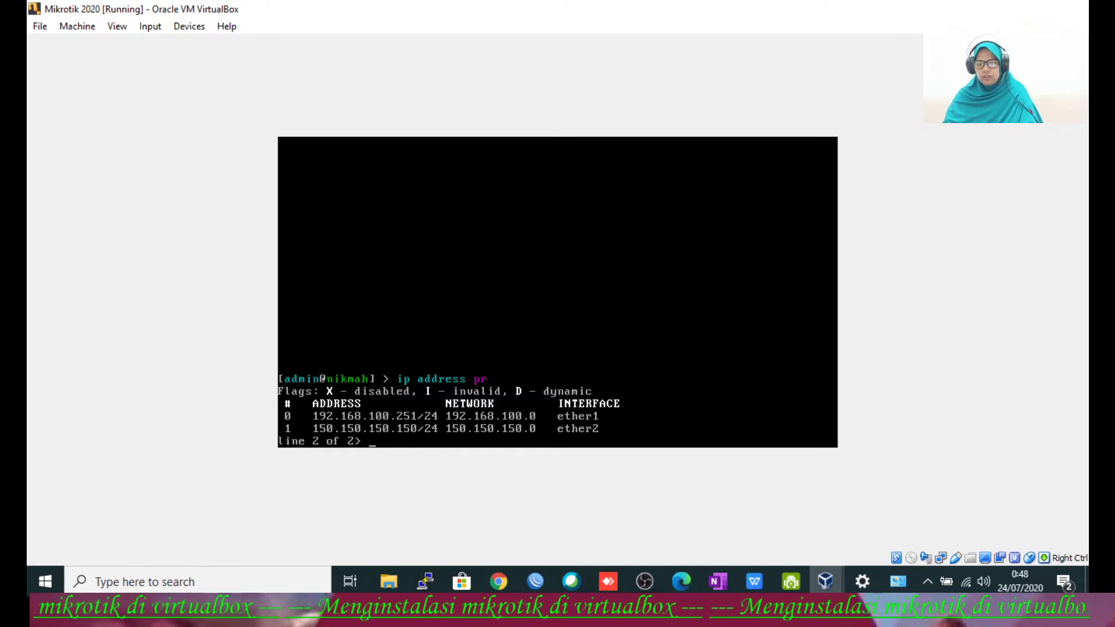
# Step: Uncheck 'Allow other network users to connect' in the Wi-Fi connection's Sharing properties
pyautogui.click(897, 580)
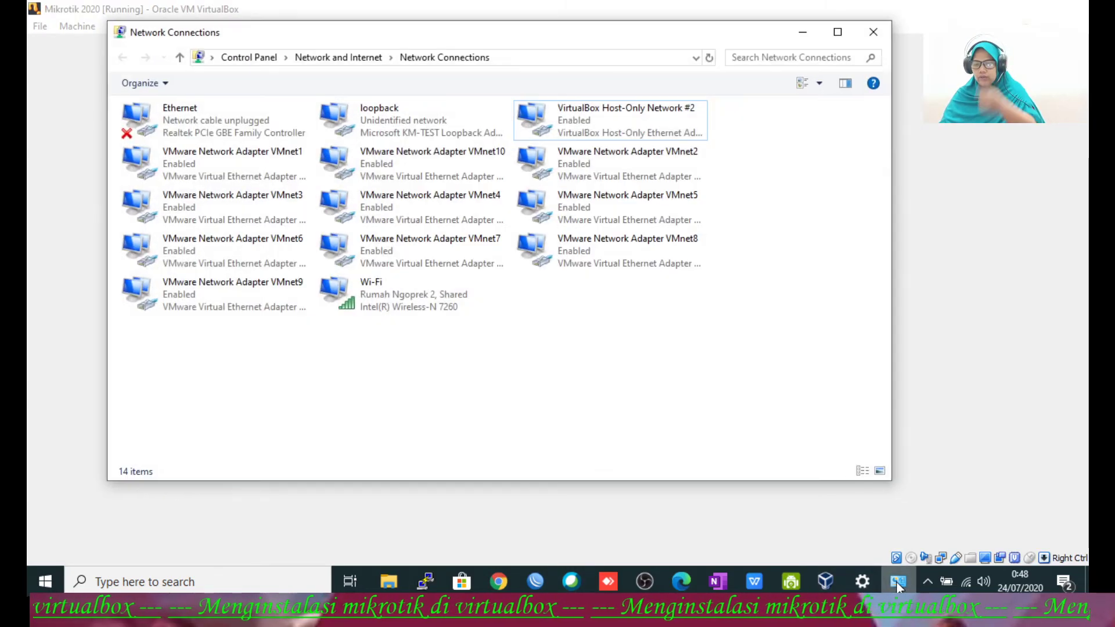
pyautogui.click(392, 308)
pyautogui.rightClick(392, 308)
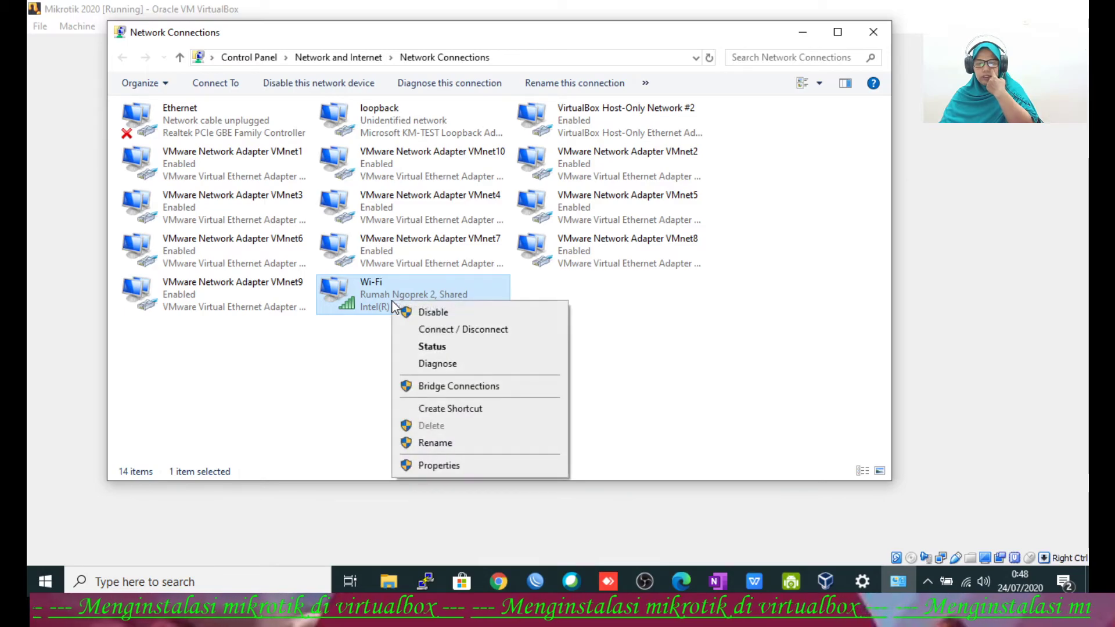
pyautogui.click(446, 466)
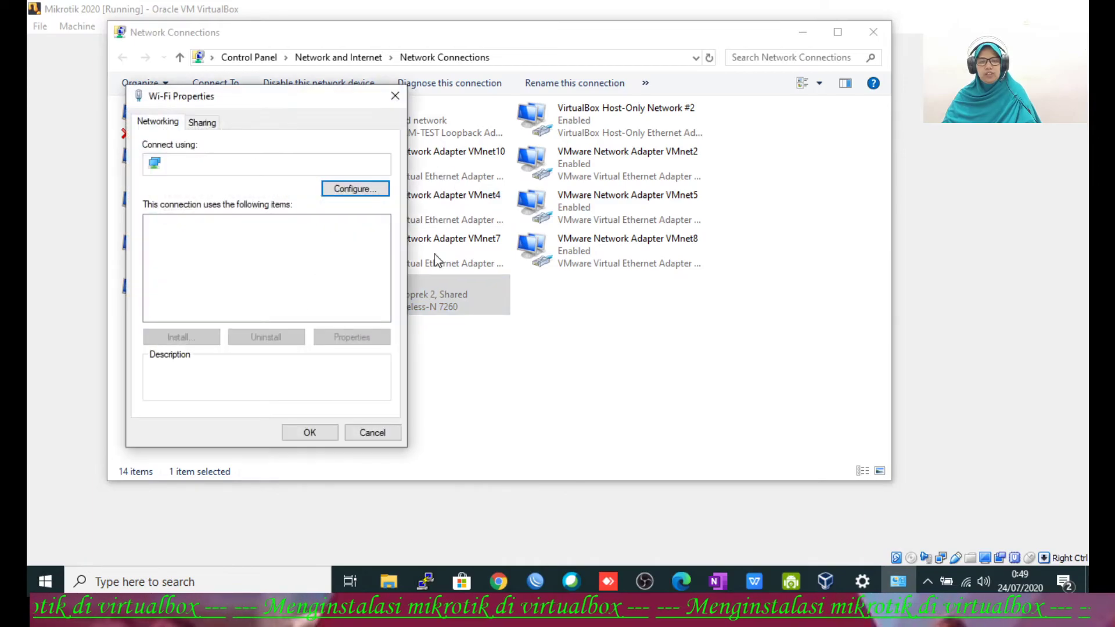
pyautogui.click(211, 126)
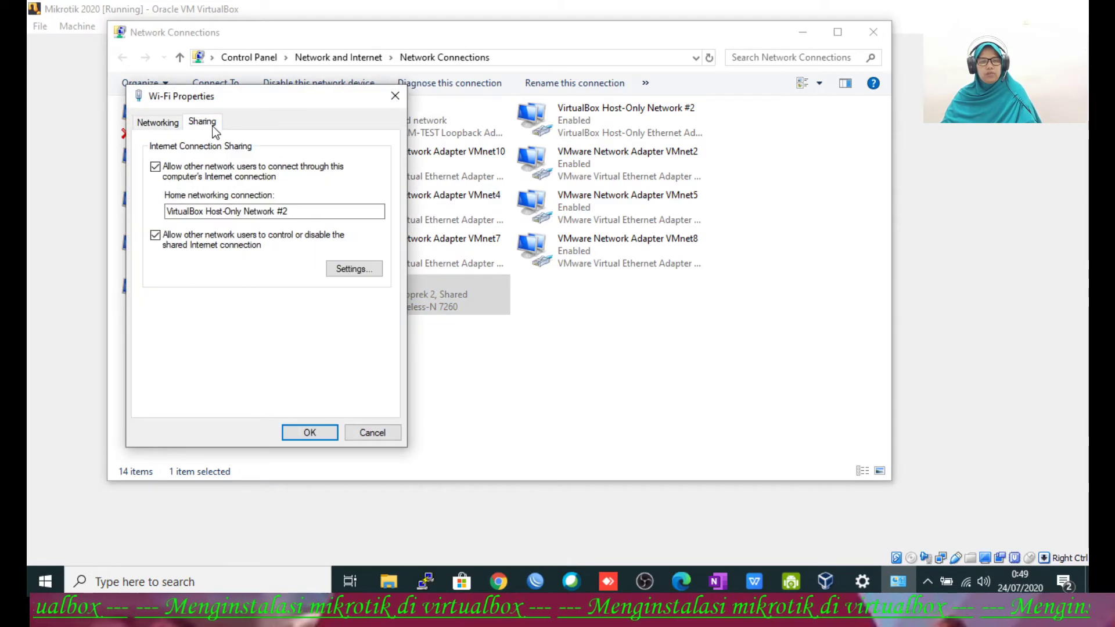
pyautogui.click(155, 167)
pyautogui.click(301, 433)
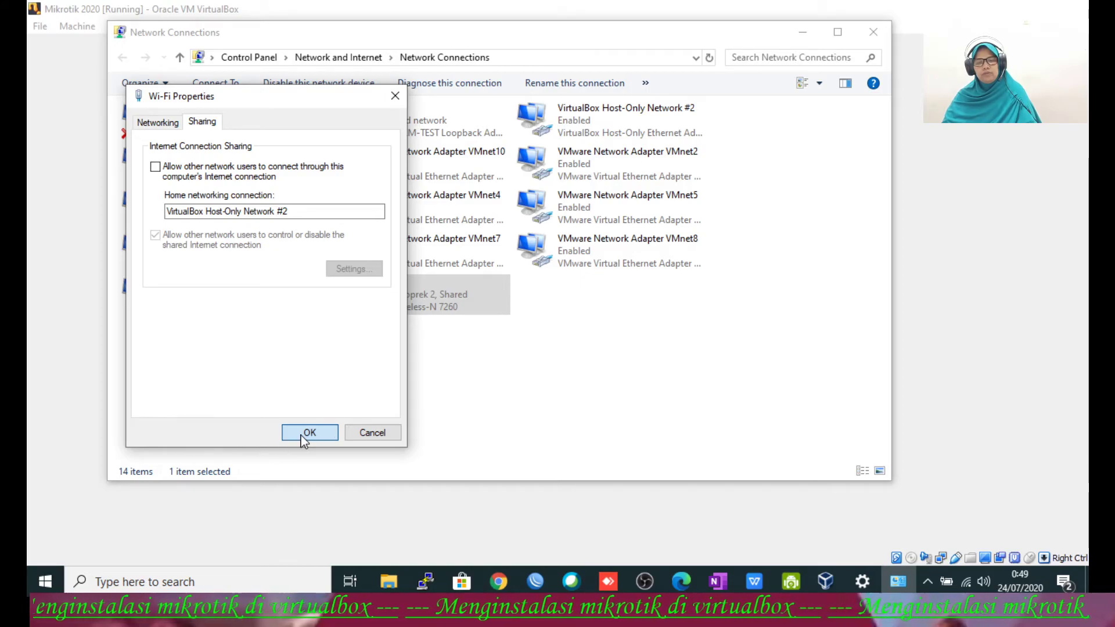
pyautogui.press('Return')
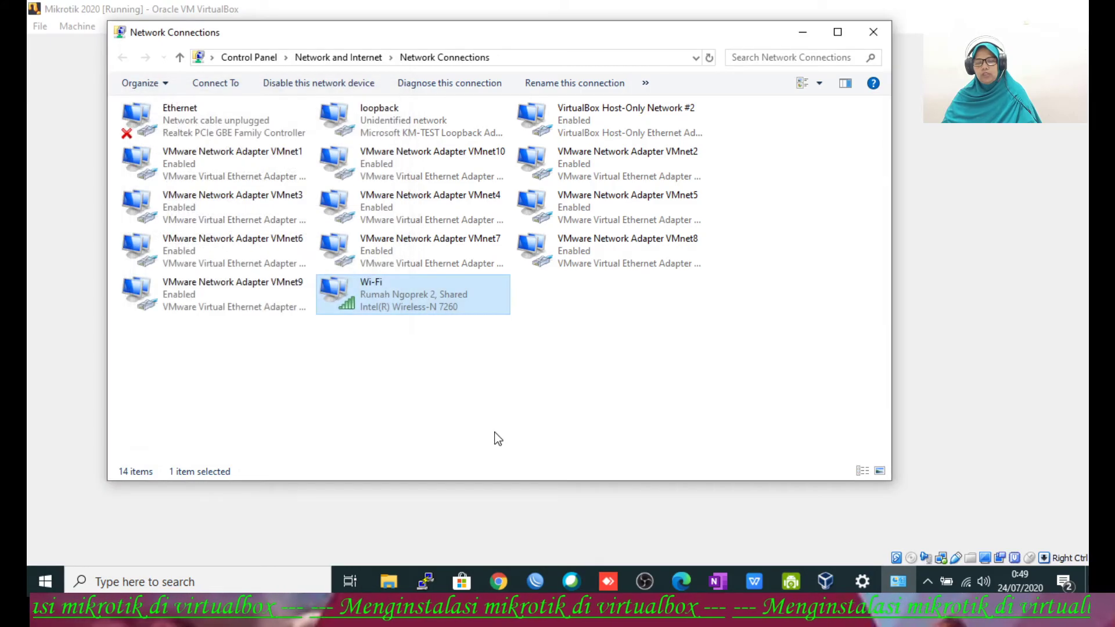
# Step: Check Host-Only Network #2 details (IPv4 169.254.203.247, mask 255.255.0.0), then minimize Network Connections
pyautogui.rightClick(594, 120)
pyautogui.click(636, 148)
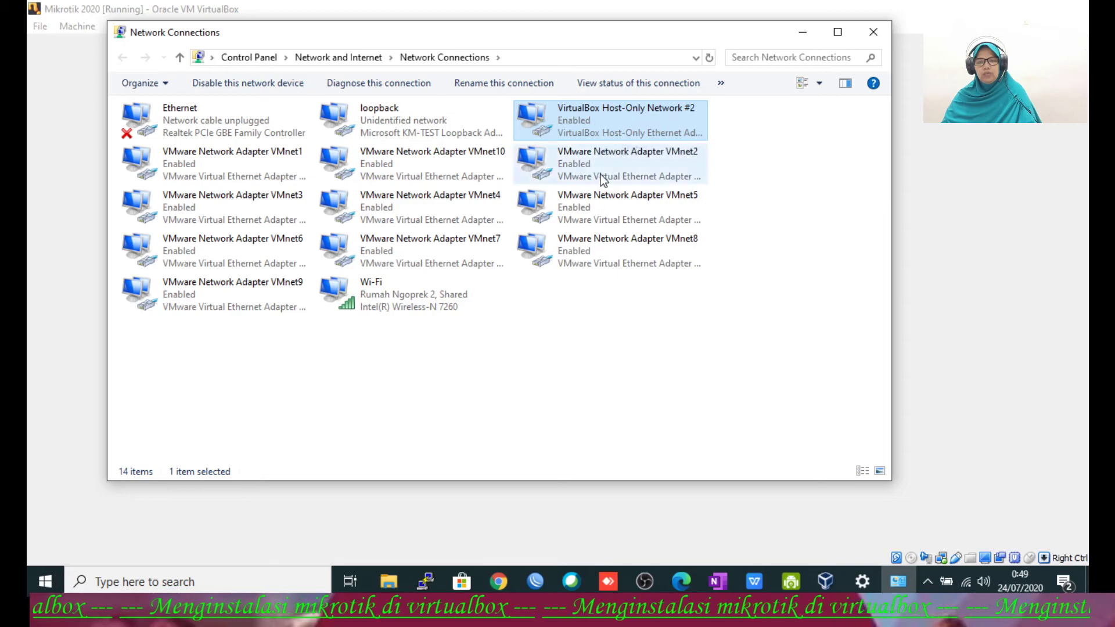
pyautogui.click(470, 283)
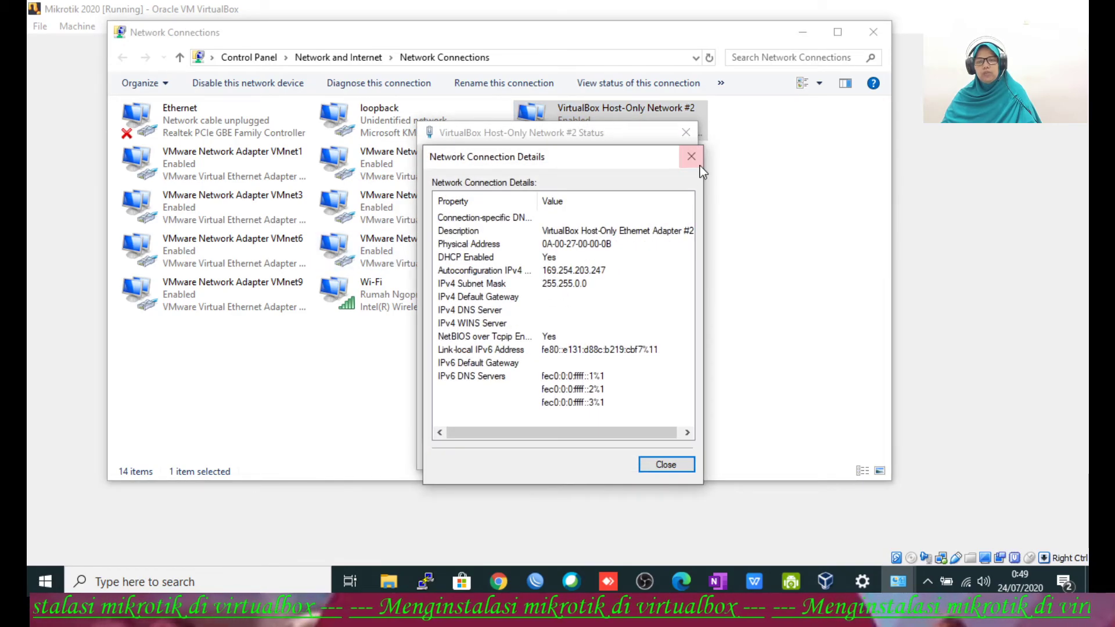
pyautogui.click(691, 156)
pyautogui.click(686, 132)
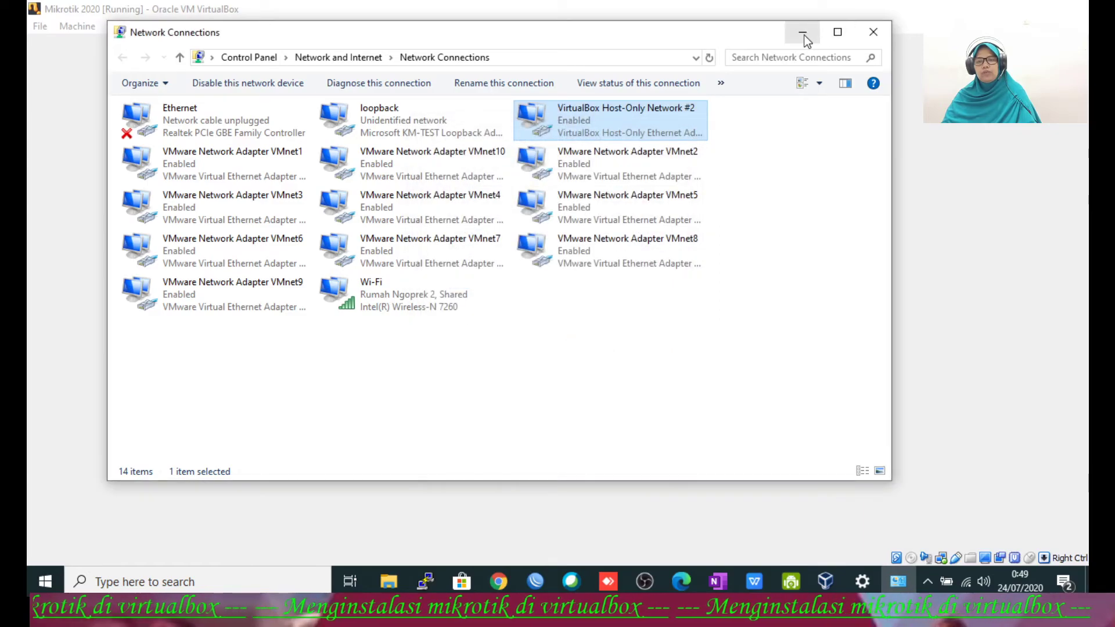
pyautogui.click(803, 35)
# Step: Ping 8.8.8.8 from the MikroTik console and stop after two replies with 0% loss
pyautogui.click(763, 281)
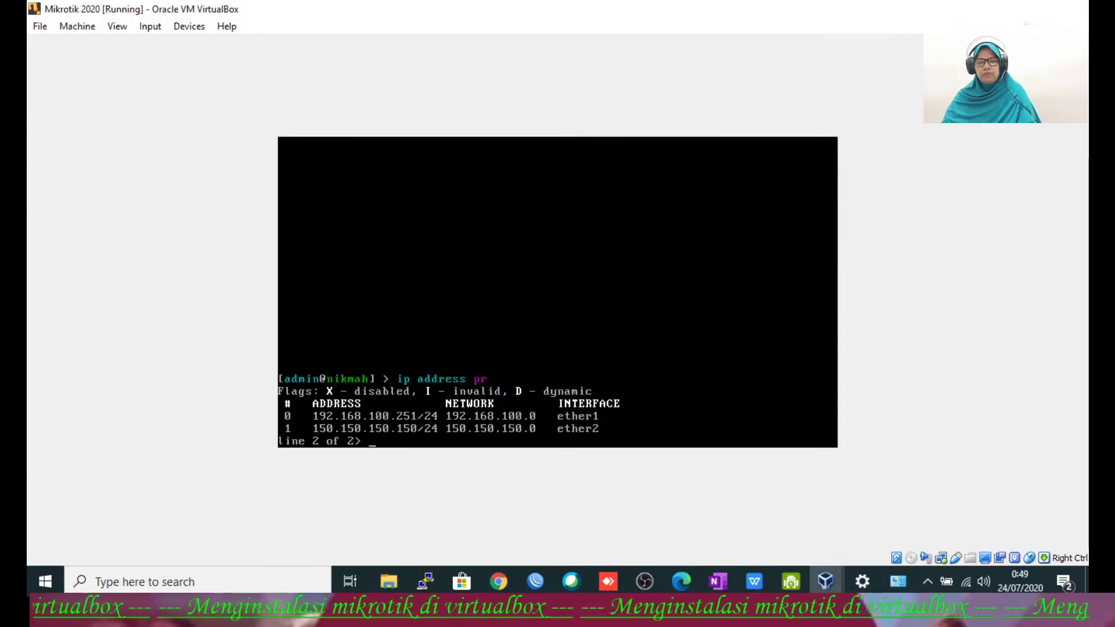
pyautogui.write('p')
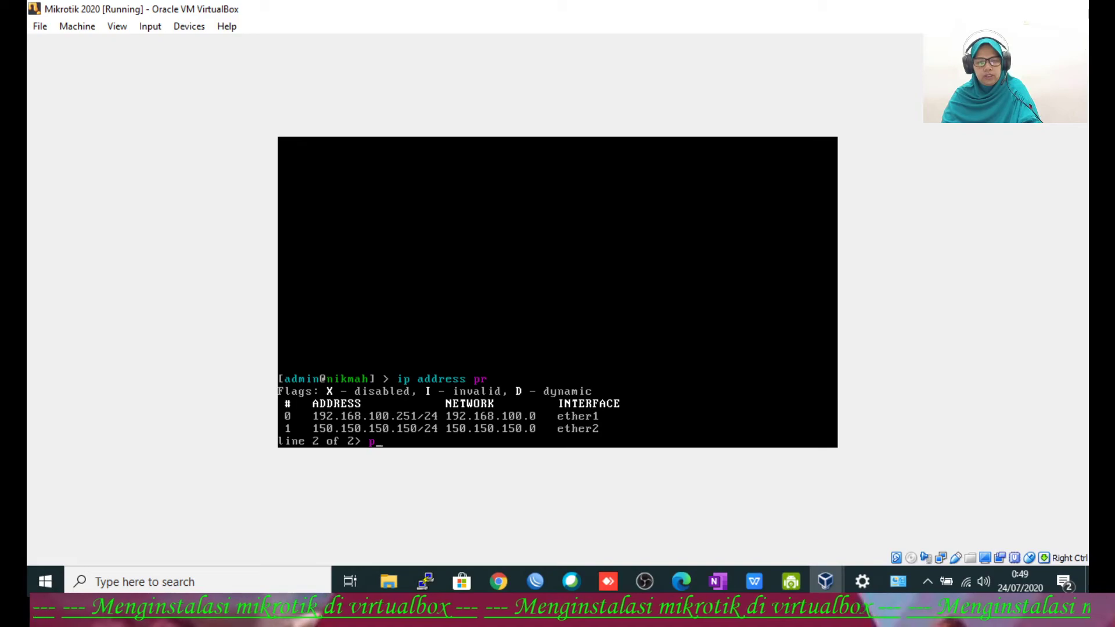
pyautogui.press('Return')
pyautogui.press('Return')
pyautogui.press('Return')
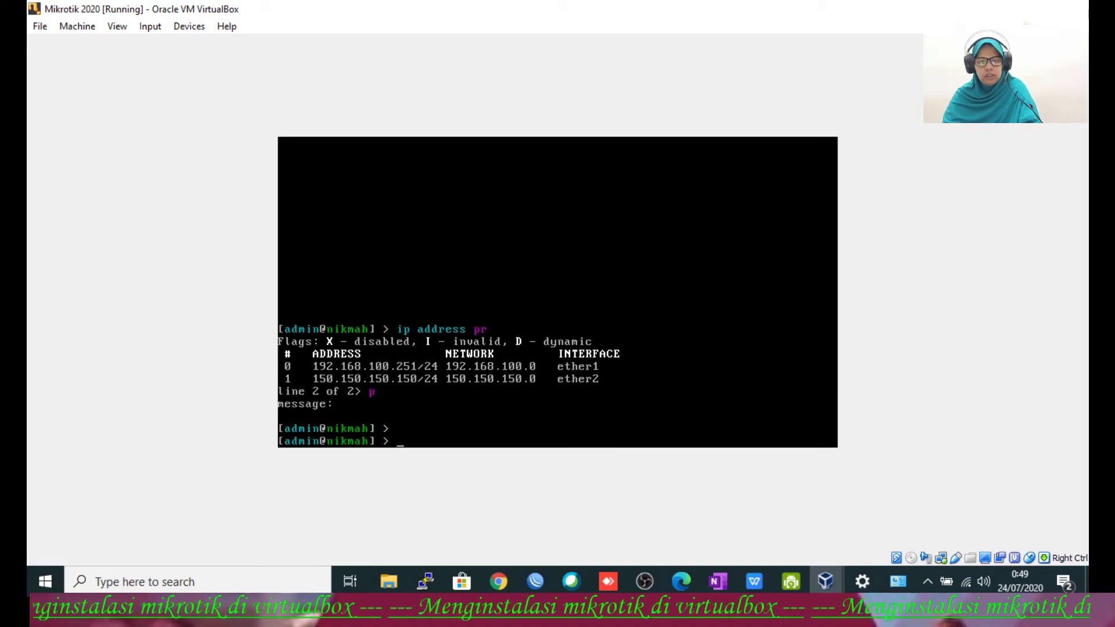
pyautogui.write('ping ')
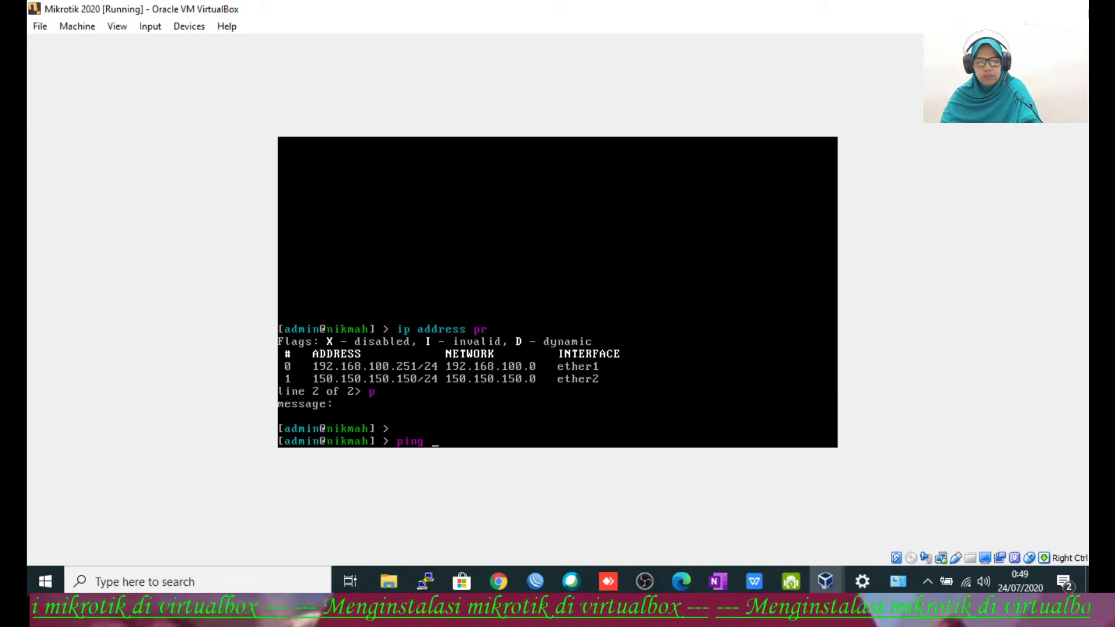
pyautogui.write('8.8.8.8')
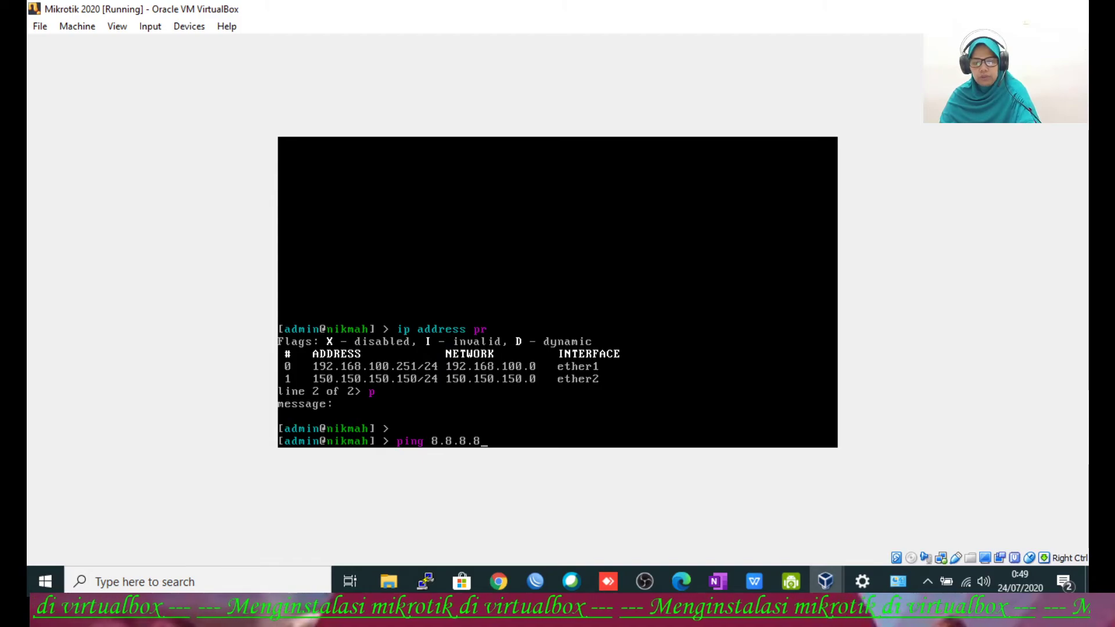
pyautogui.press('Return')
pyautogui.hotkey('ctrl', 'c')
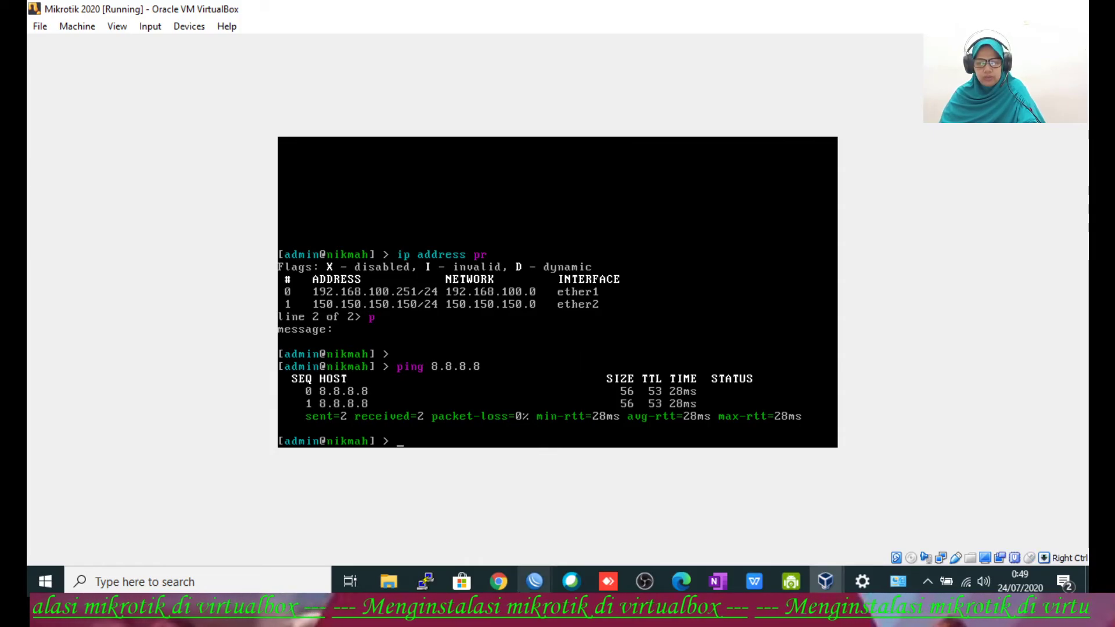
# Step: Check that the WinBox IP Addresses list shows ether2 at 150.150.150.150/24, widening the Address column
pyautogui.click(607, 530)
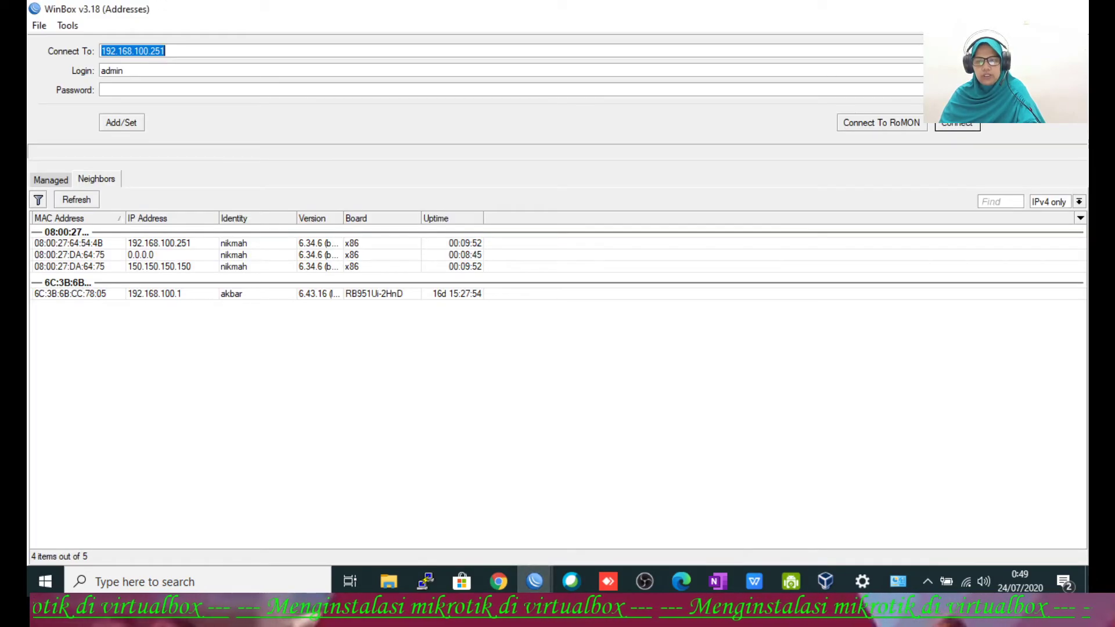
pyautogui.hotkey('alt', 'Tab')
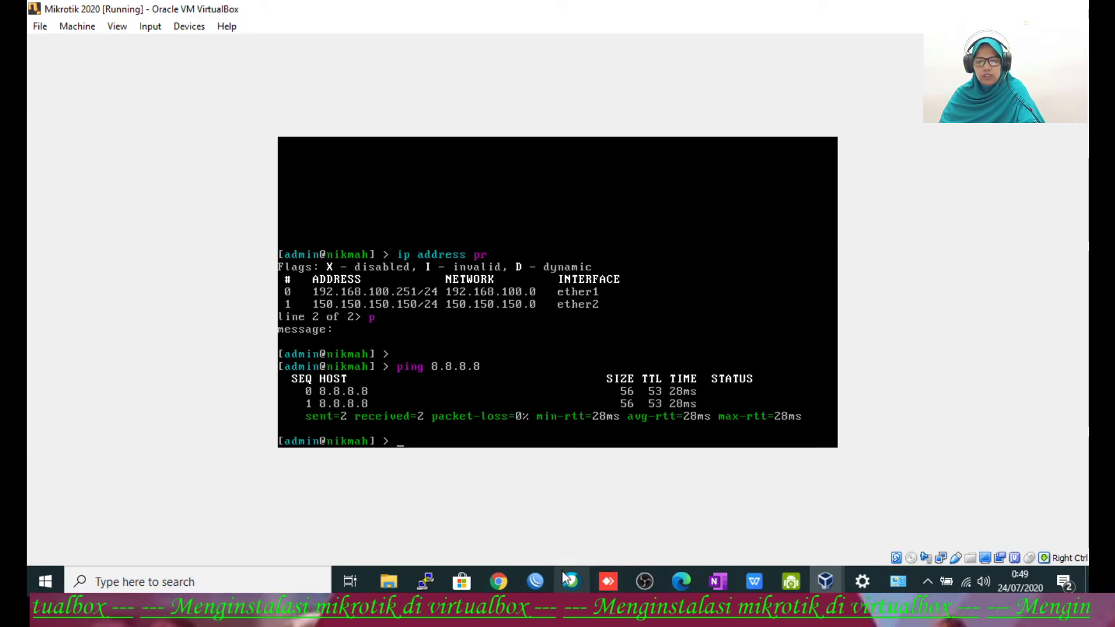
pyautogui.click(538, 579)
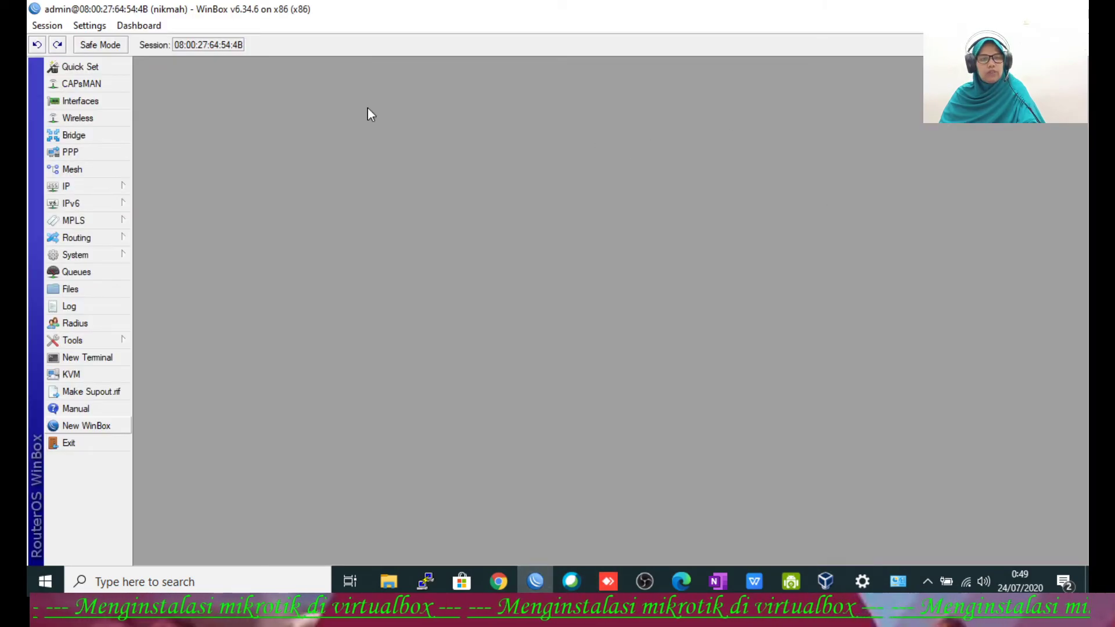
pyautogui.click(90, 187)
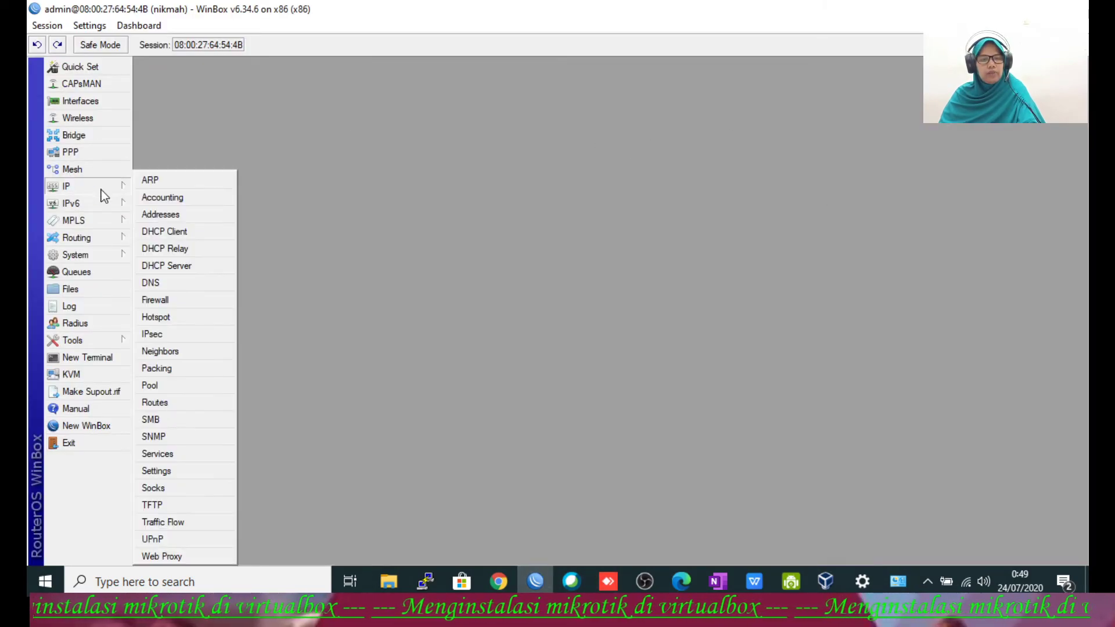
pyautogui.click(156, 216)
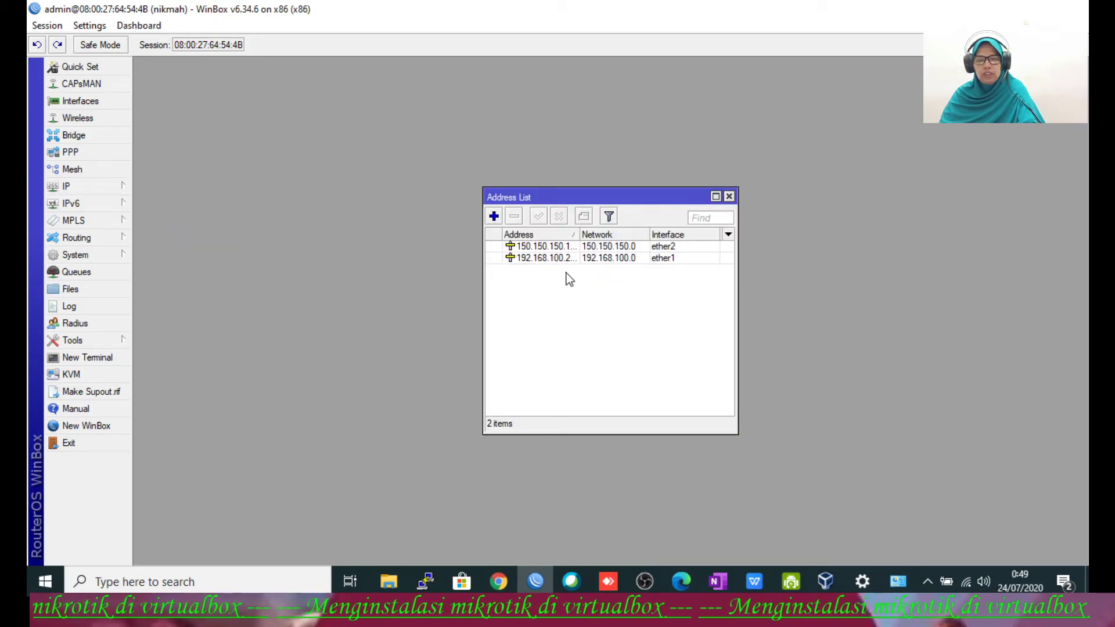
pyautogui.click(553, 246)
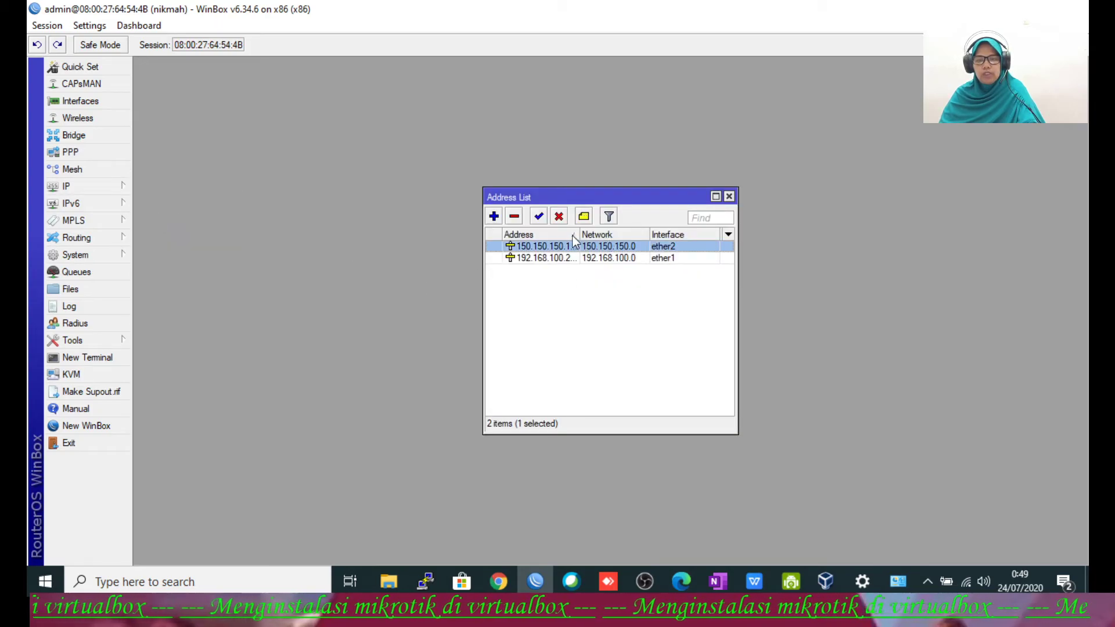
pyautogui.moveTo(579, 234); pyautogui.dragTo(614, 234)
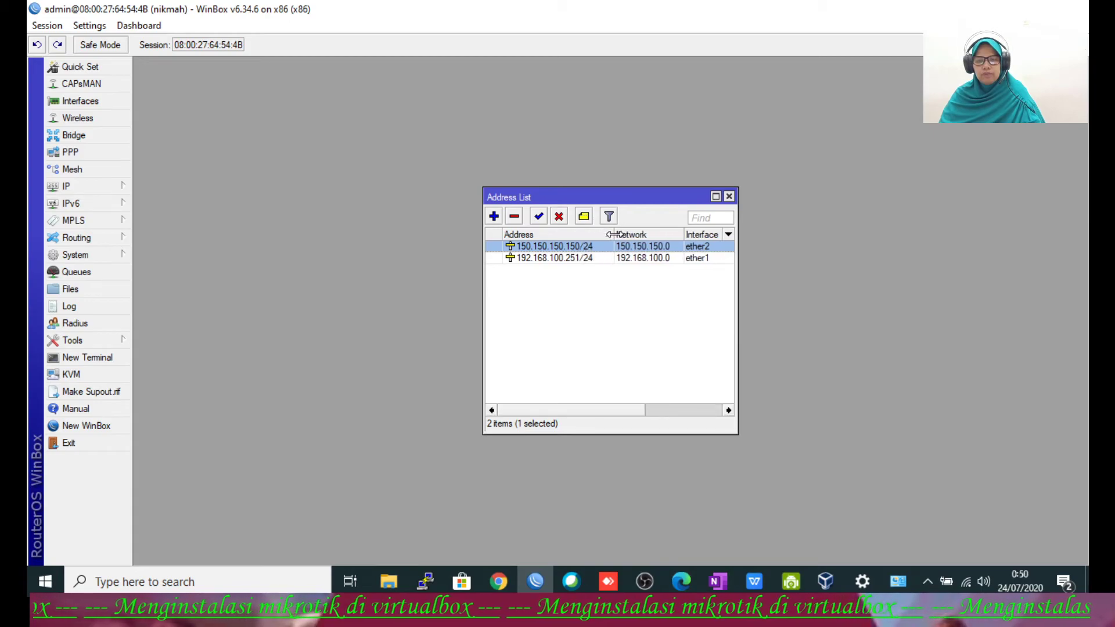
# Step: In a new WinBox login, refresh neighbours and connect to 150.150.150.150 as admin
pyautogui.click(80, 428)
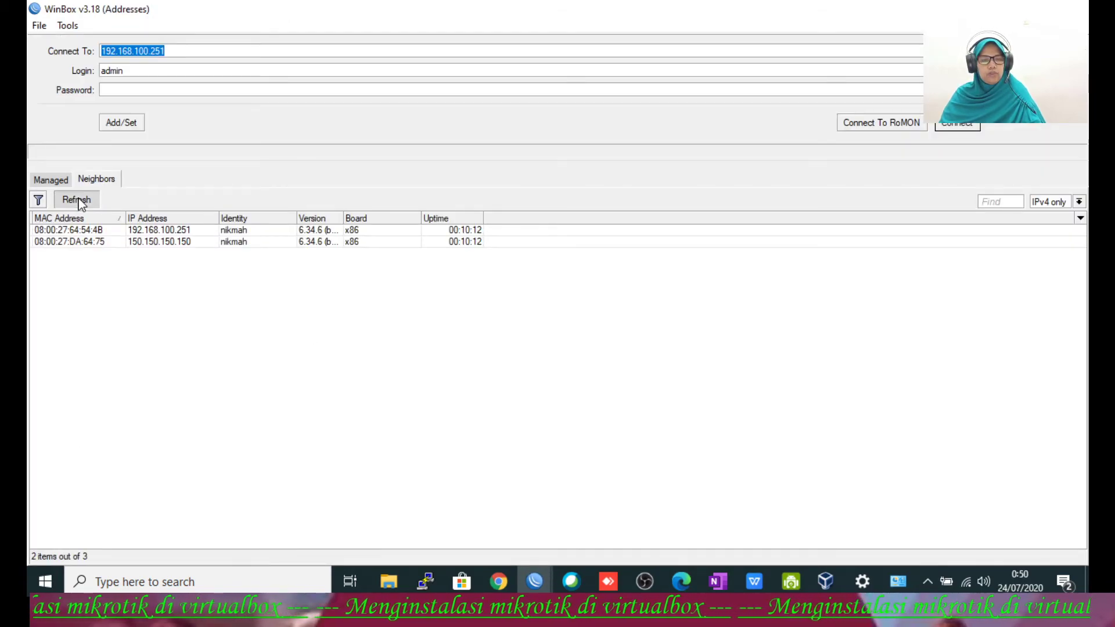
pyautogui.click(81, 202)
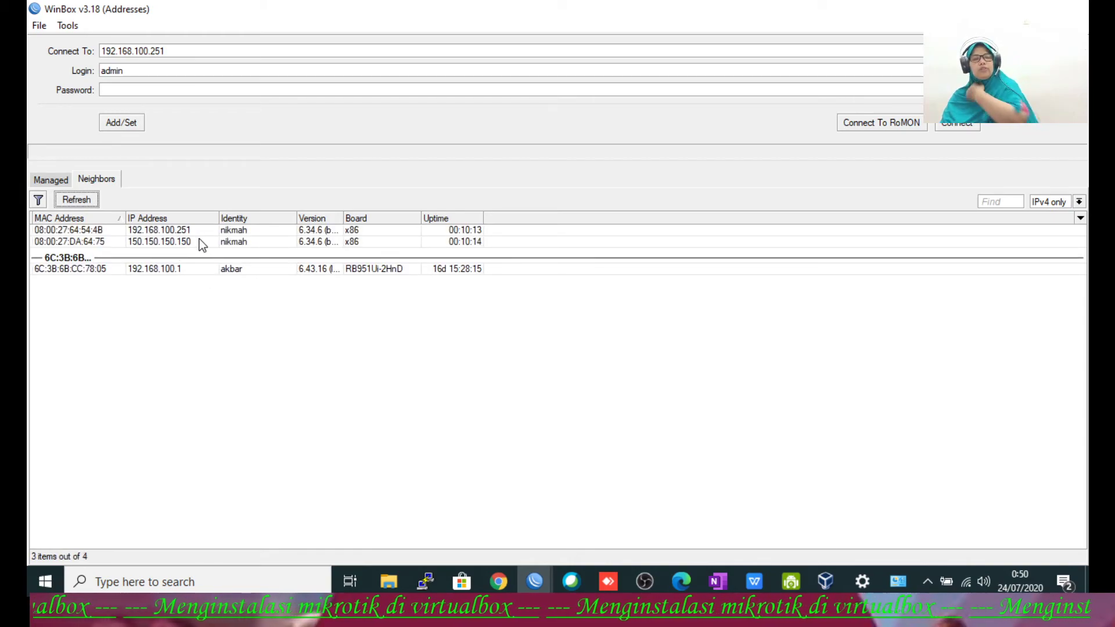
pyautogui.click(181, 241)
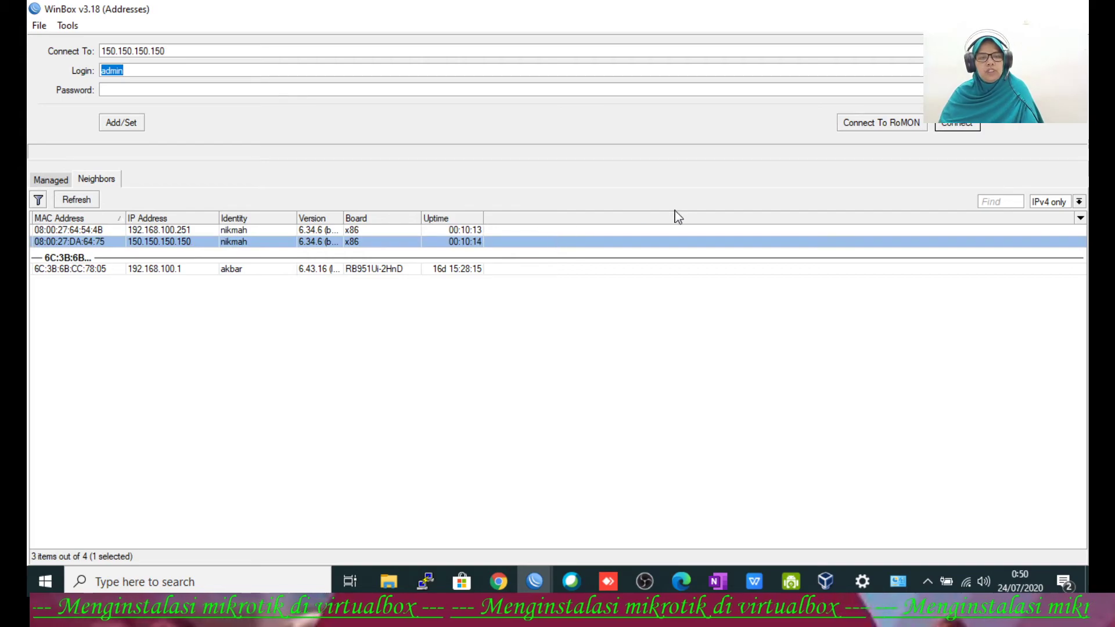
pyautogui.click(958, 127)
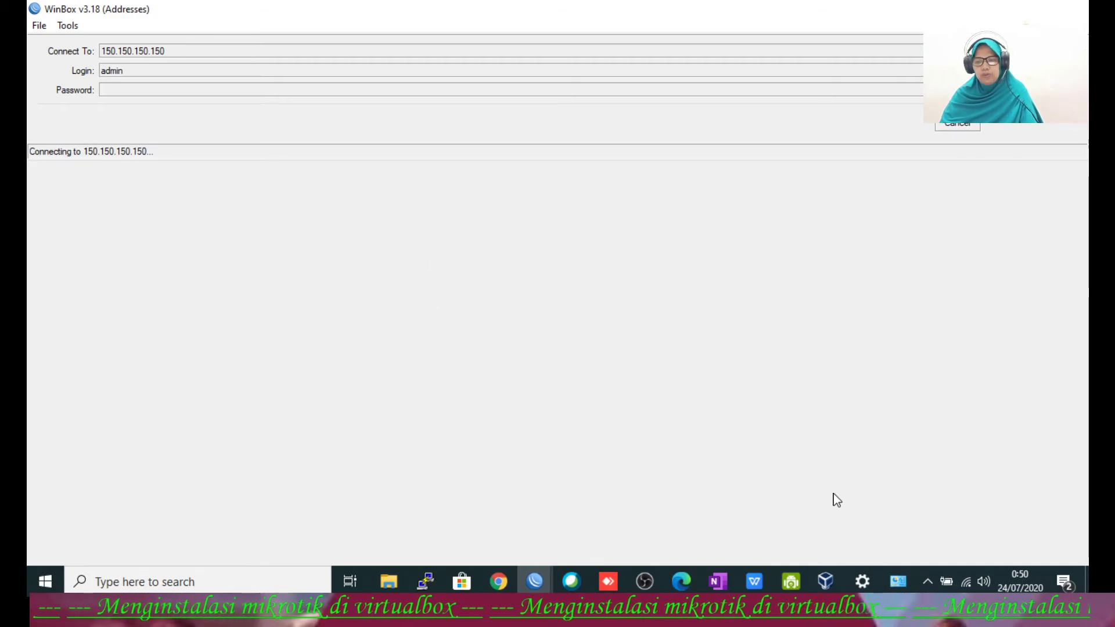
# Step: Open the IPv4 properties of the VirtualBox Host-Only Network #2 adapter
pyautogui.click(898, 583)
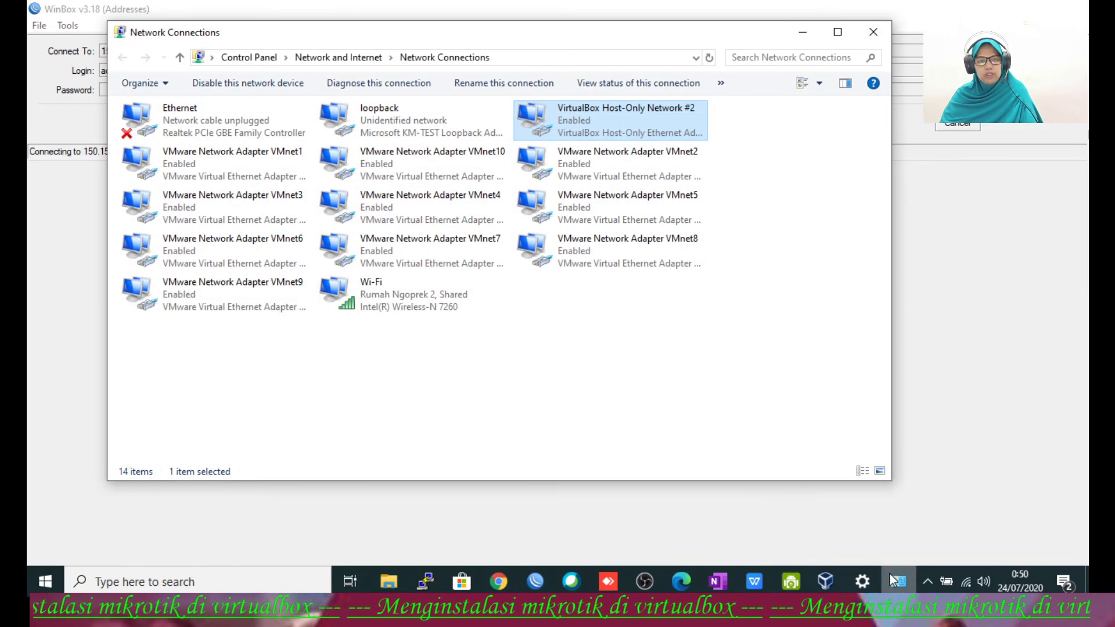
pyautogui.rightClick(612, 131)
pyautogui.click(659, 278)
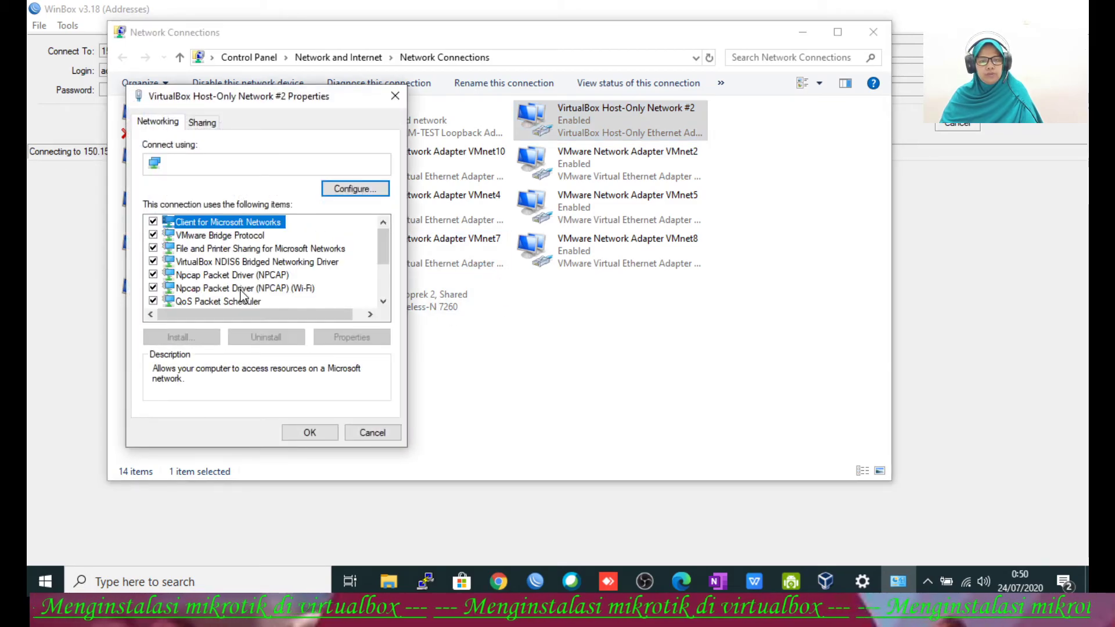
pyautogui.click(384, 302)
pyautogui.click(384, 302)
pyautogui.click(384, 301)
pyautogui.click(293, 275)
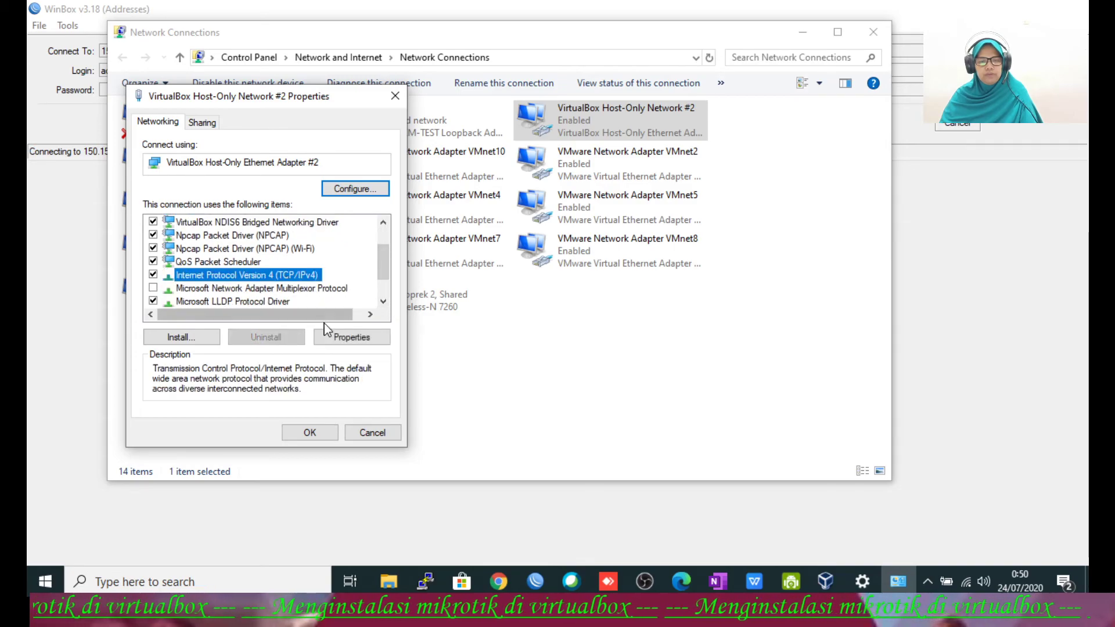
pyautogui.click(331, 334)
# Step: Give the adapter static IP 150.150.150.151 with mask 255.255.255.0 and close its properties
pyautogui.click(182, 267)
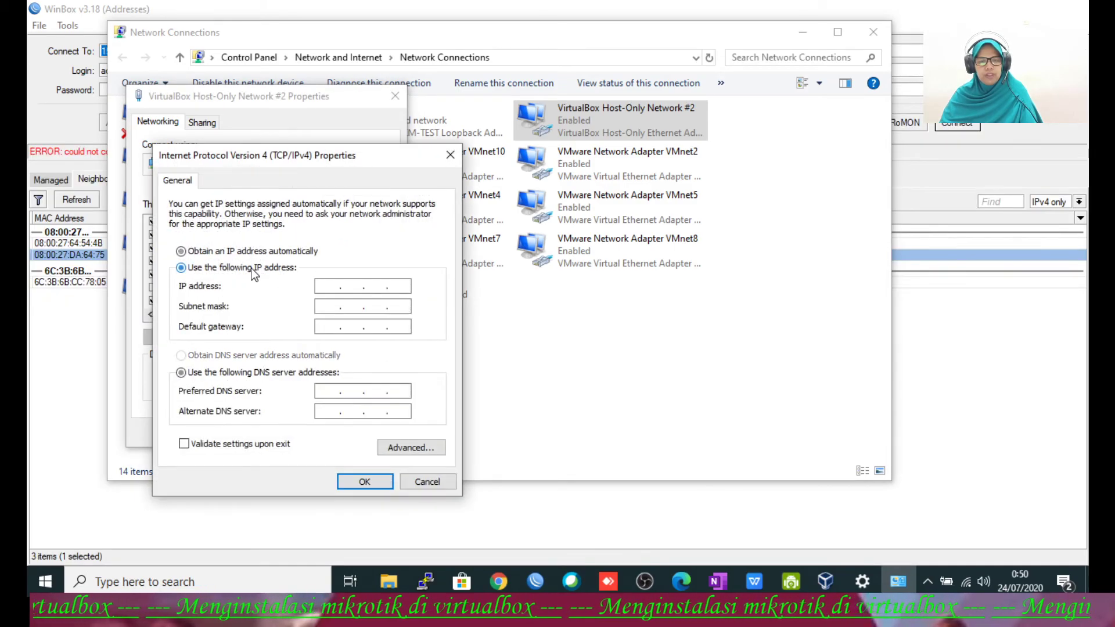
pyautogui.click(331, 288)
pyautogui.write('150 . ')
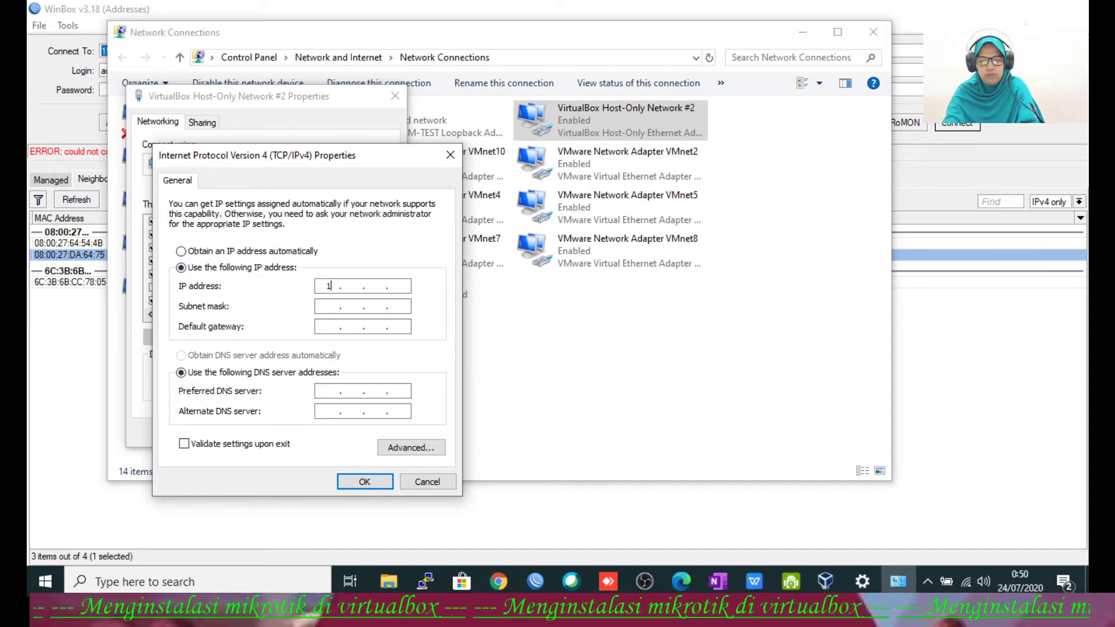
pyautogui.write('150 . 15')
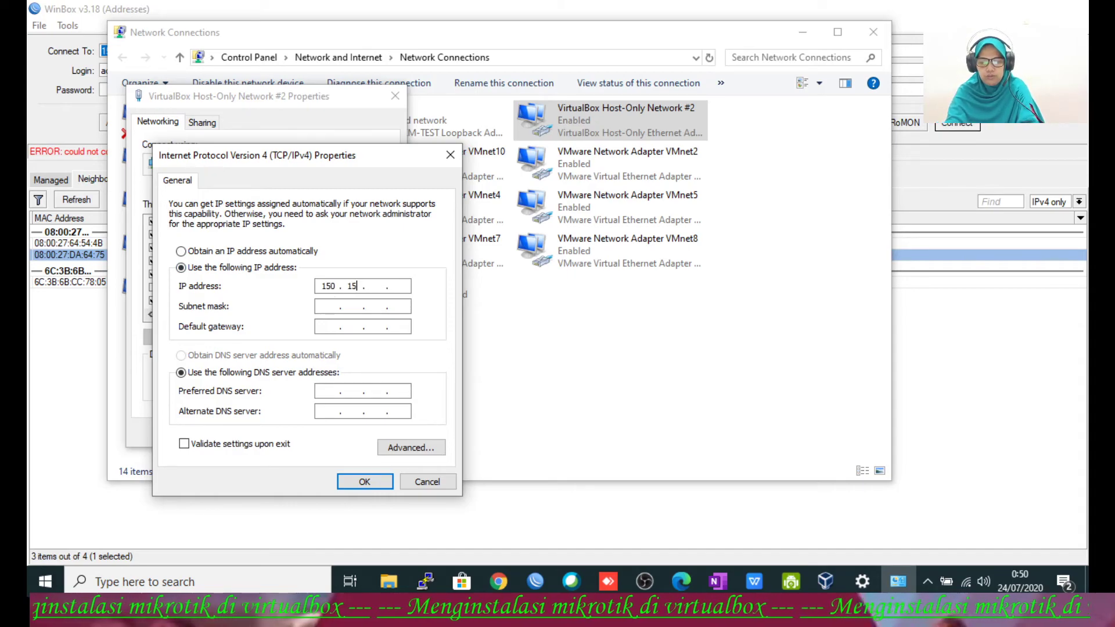
pyautogui.write('0 . 150 ')
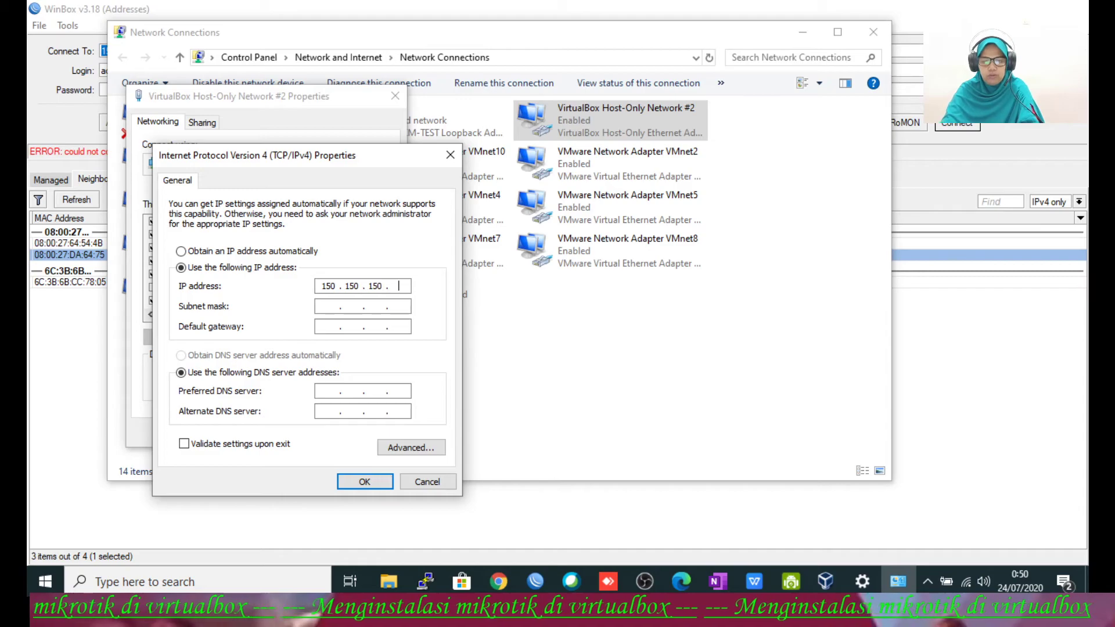
pyautogui.write('15')
pyautogui.press('Tab')
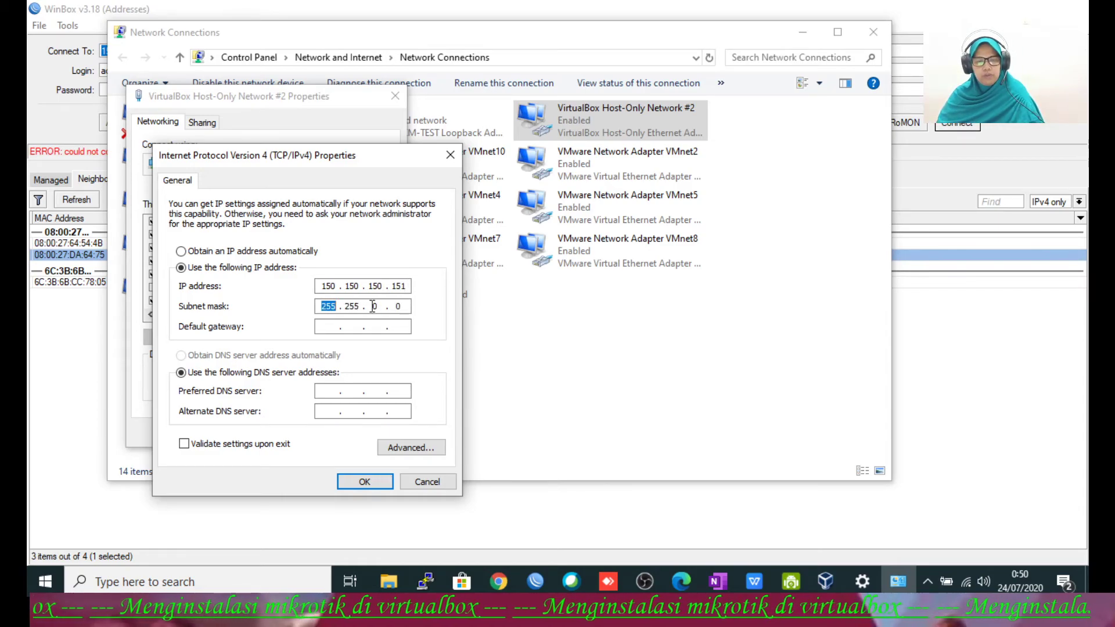
pyautogui.write('255 .')
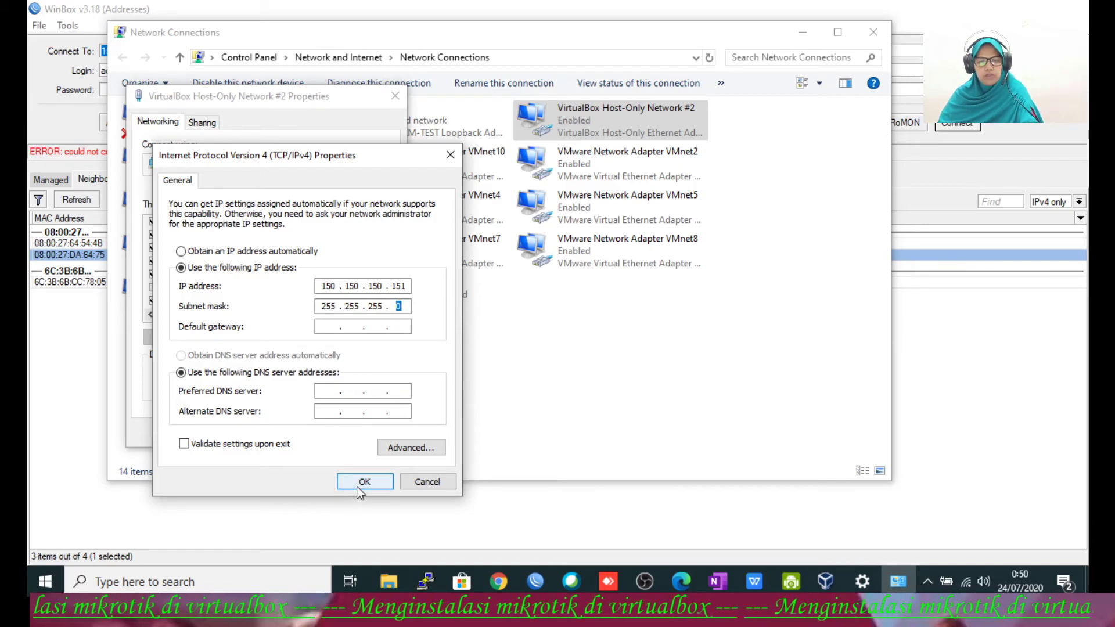
pyautogui.click(361, 485)
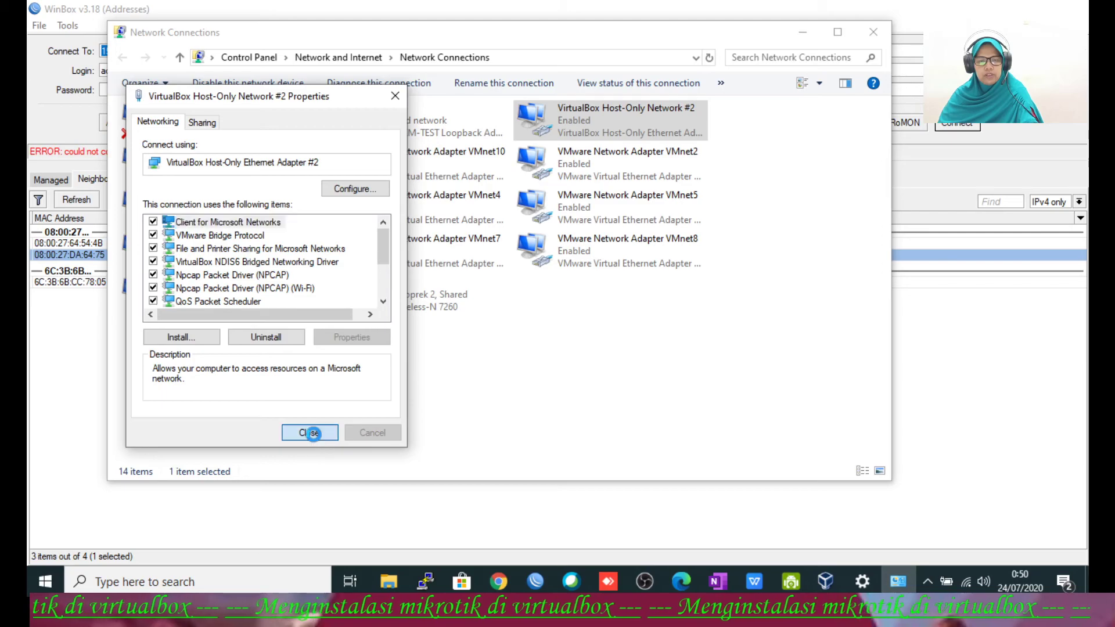
pyautogui.click(336, 433)
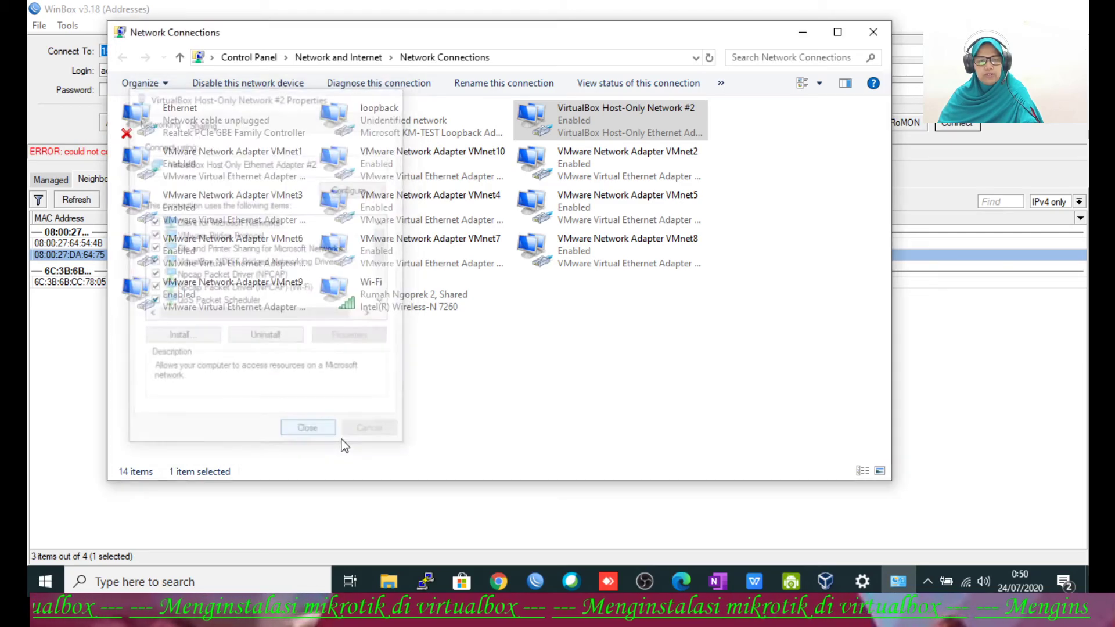
# Step: Log in to the router at 150.150.150.150, dismissing the software key notice
pyautogui.click(802, 32)
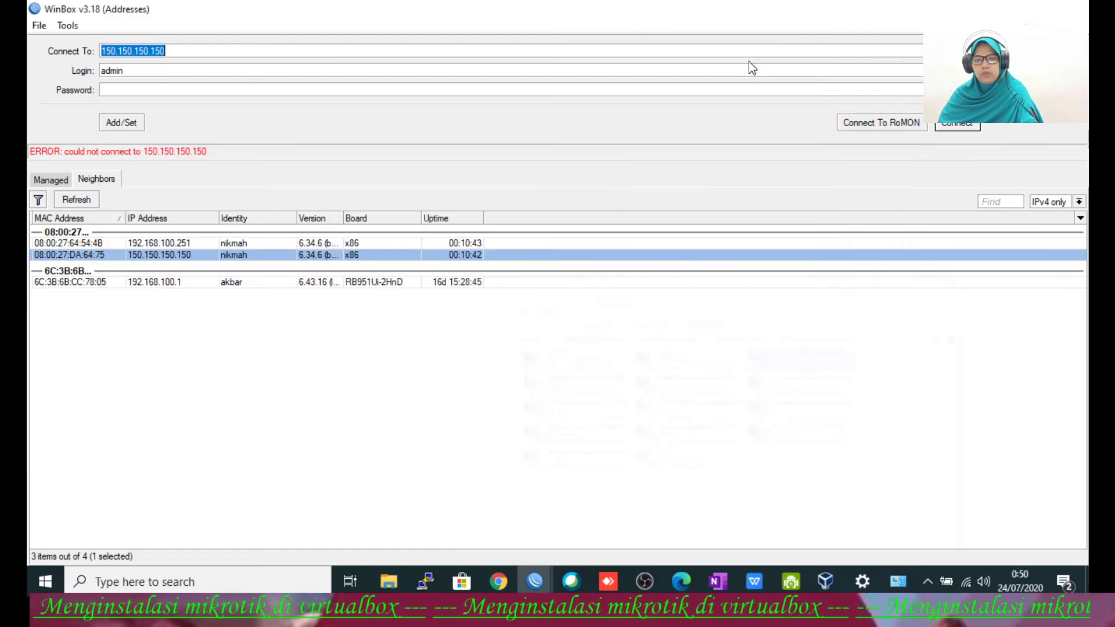
pyautogui.click(167, 256)
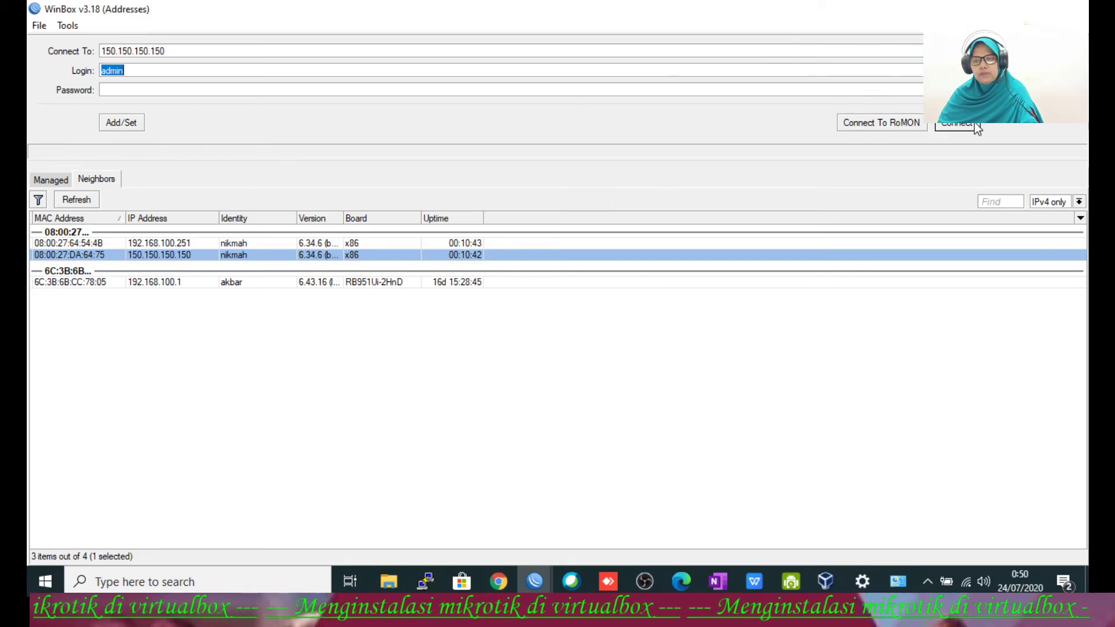
pyautogui.click(977, 125)
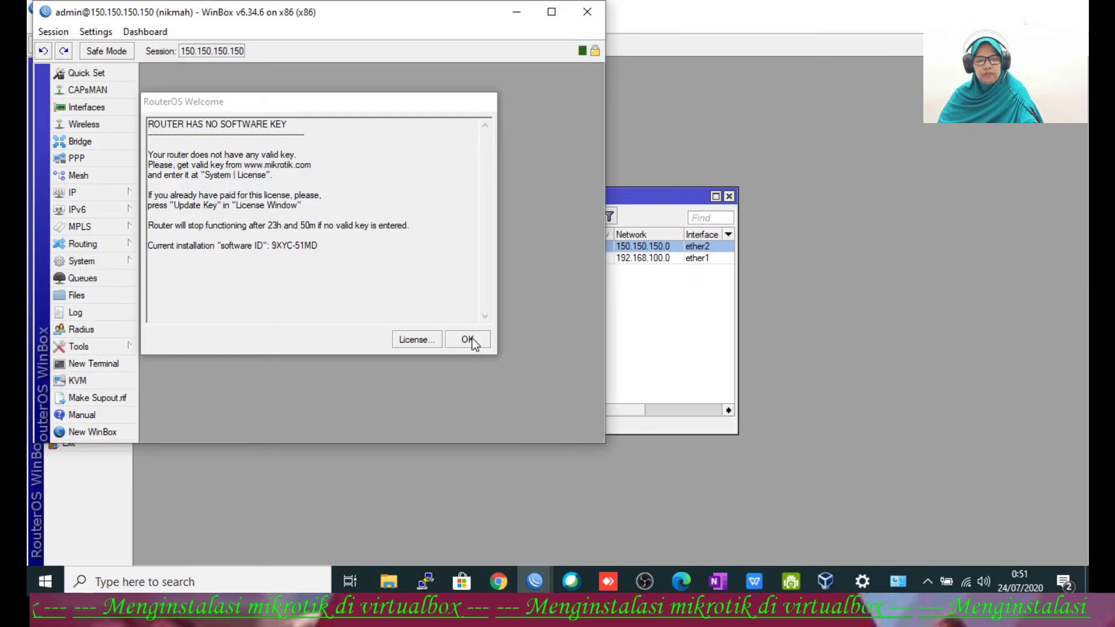
pyautogui.click(467, 340)
pyautogui.moveTo(259, 15); pyautogui.dragTo(359, 75)
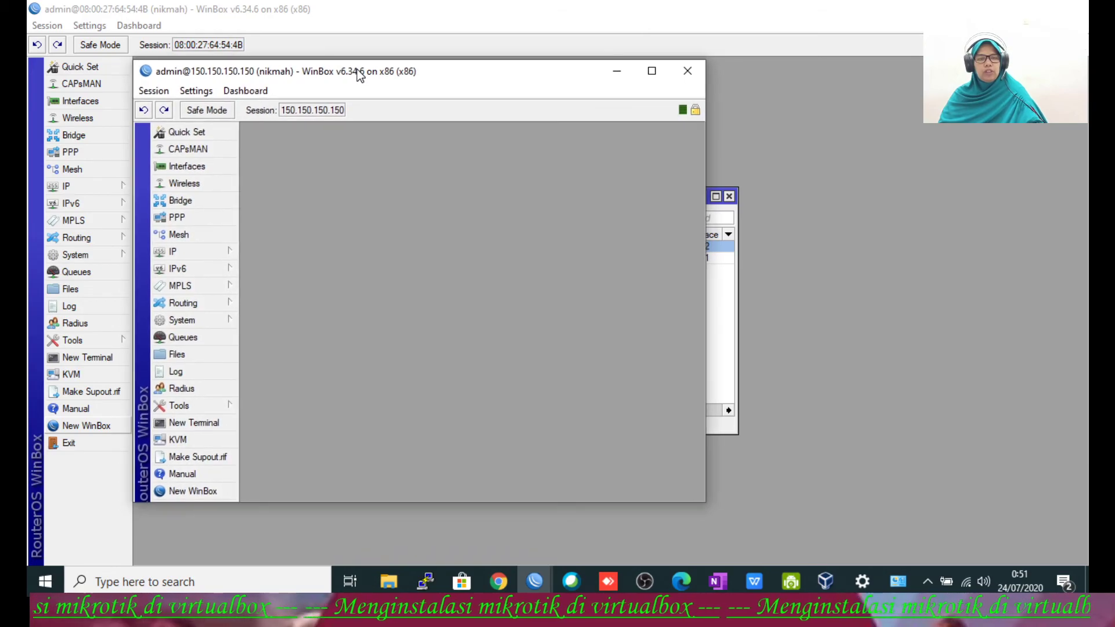
# Step: Open a second WinBox login and connect to the router at 192.168.100.251
pyautogui.click(191, 492)
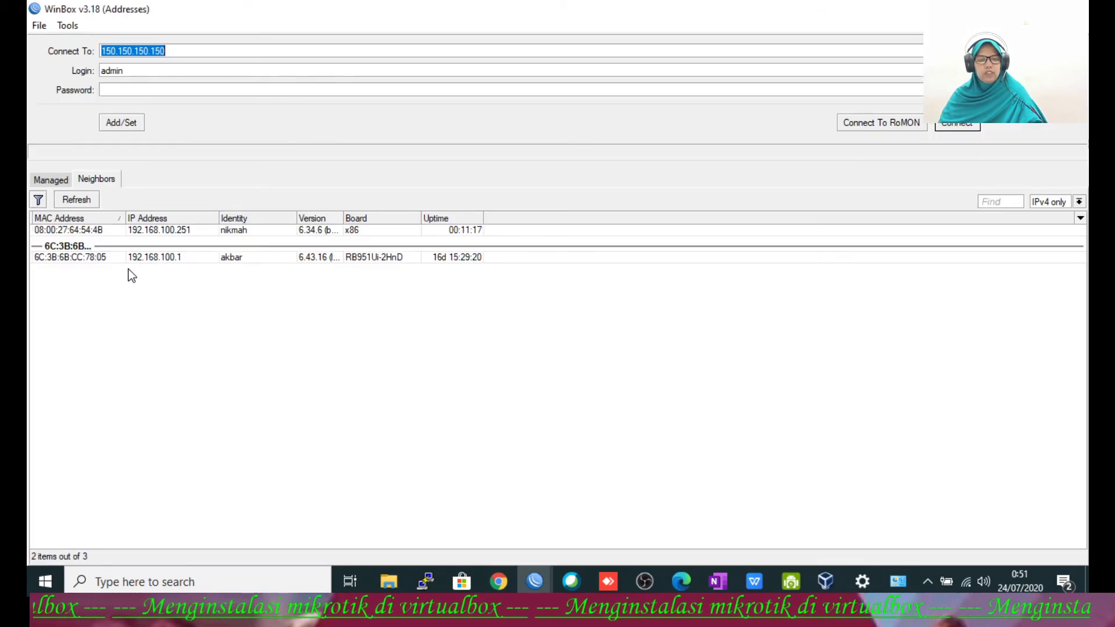
pyautogui.click(161, 231)
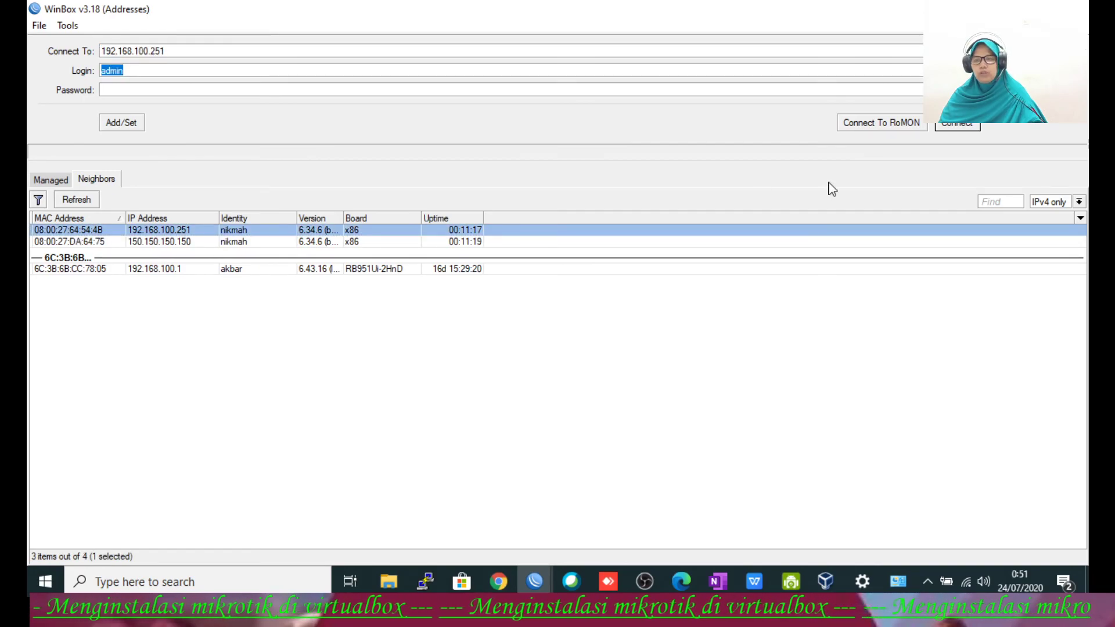
pyautogui.click(943, 126)
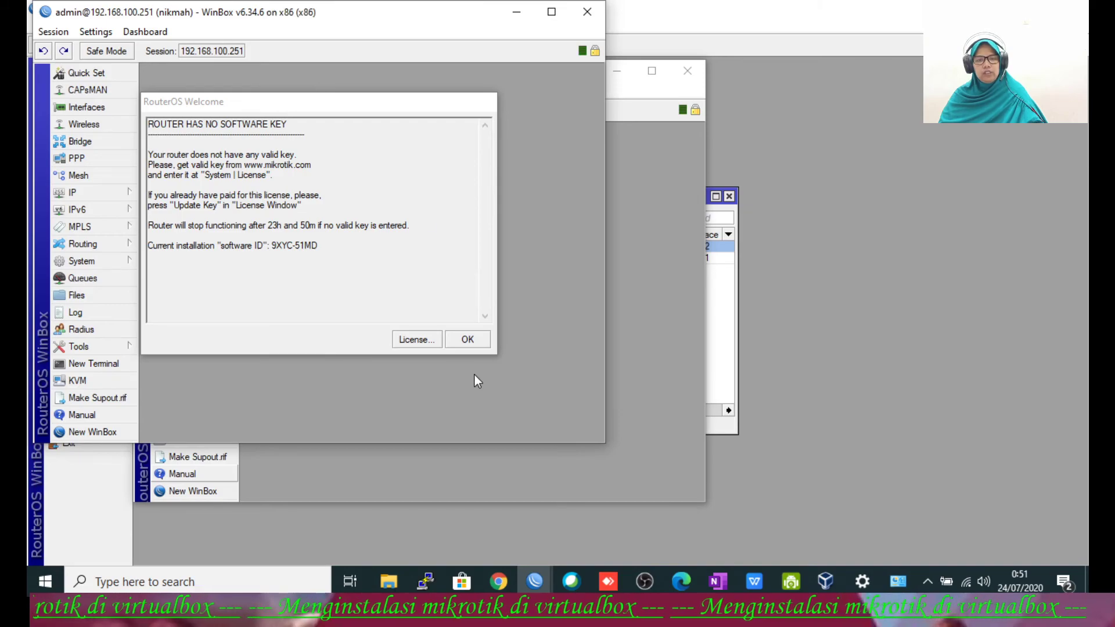
pyautogui.click(468, 340)
pyautogui.moveTo(329, 14); pyautogui.dragTo(537, 137)
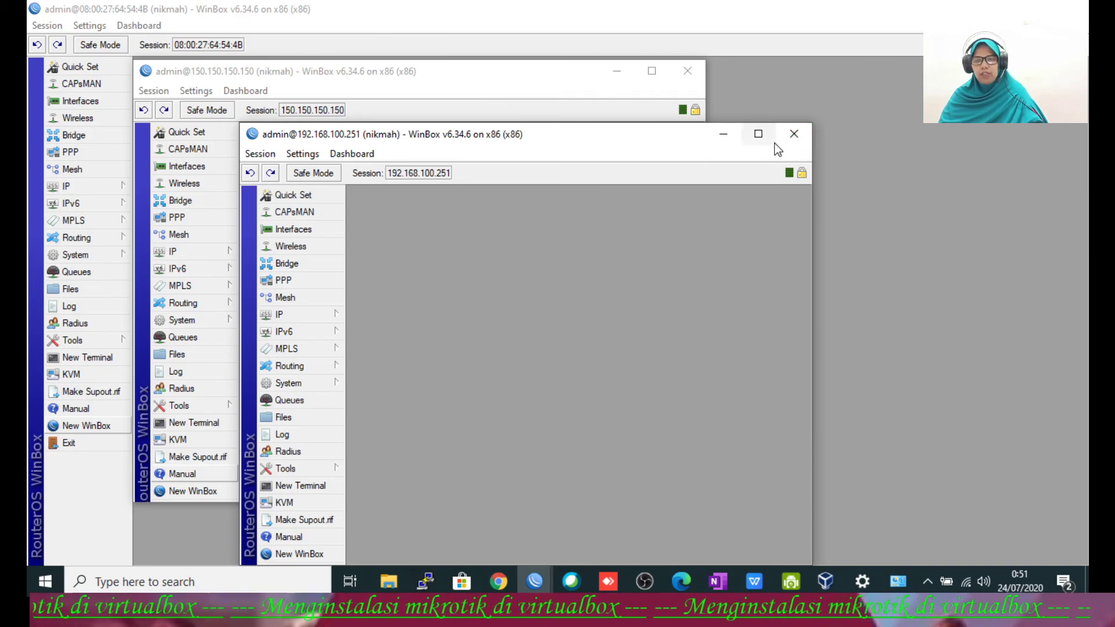
# Step: Close the 192.168.100.251 and 150.150.150.150 sessions and the router address list
pyautogui.click(797, 141)
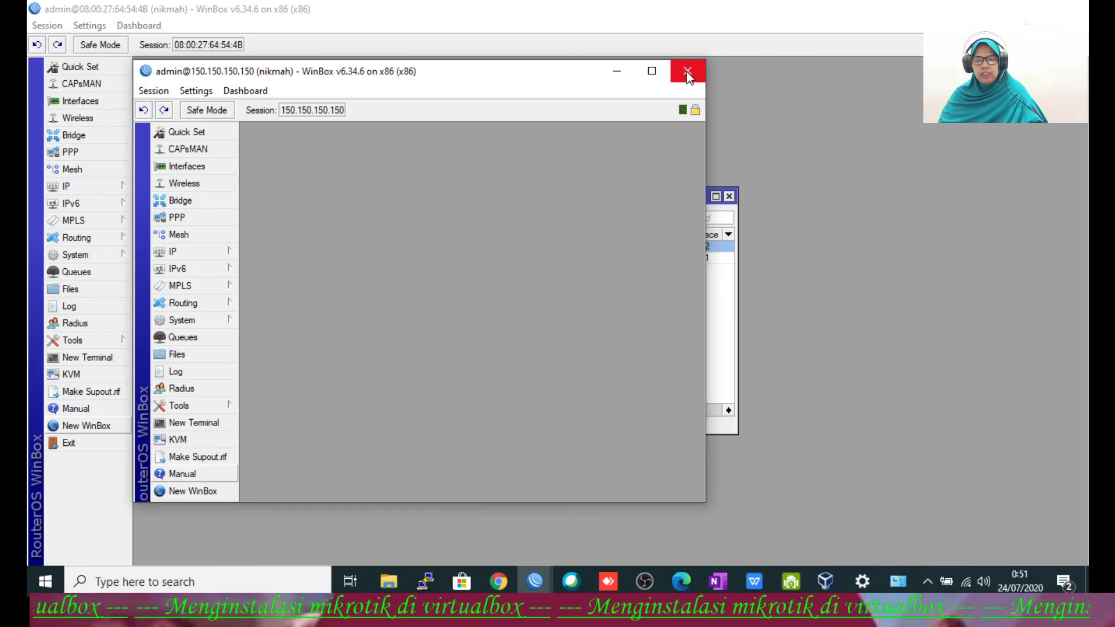
pyautogui.click(686, 70)
pyautogui.click(729, 197)
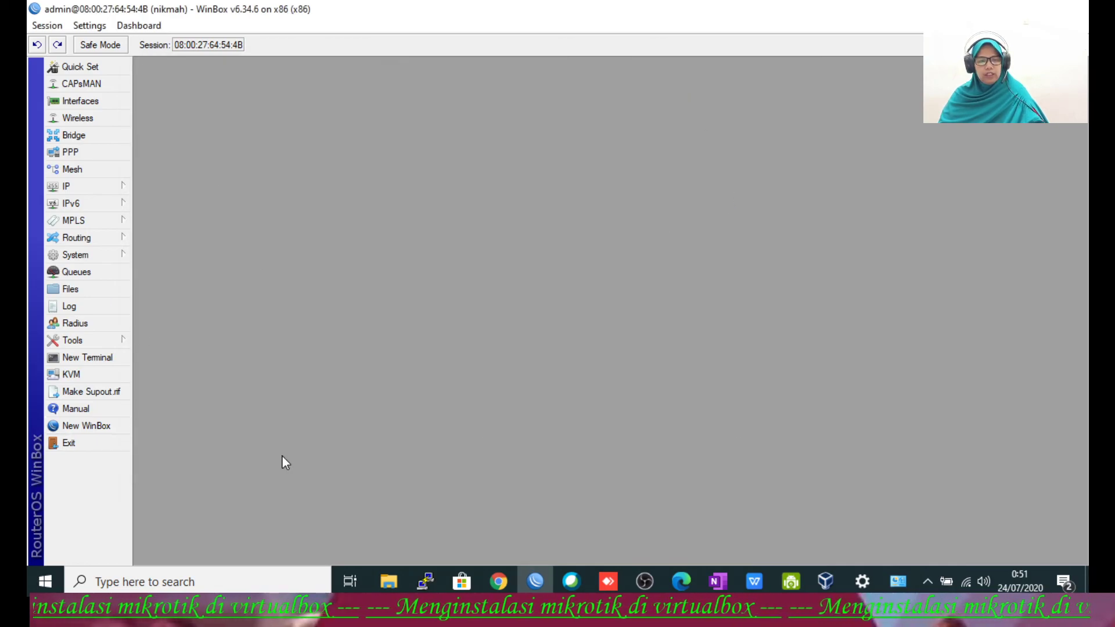
# Step: In a new router terminal, list IP addresses and routes with 'ip address pr' and 'ip route pr'
pyautogui.click(87, 189)
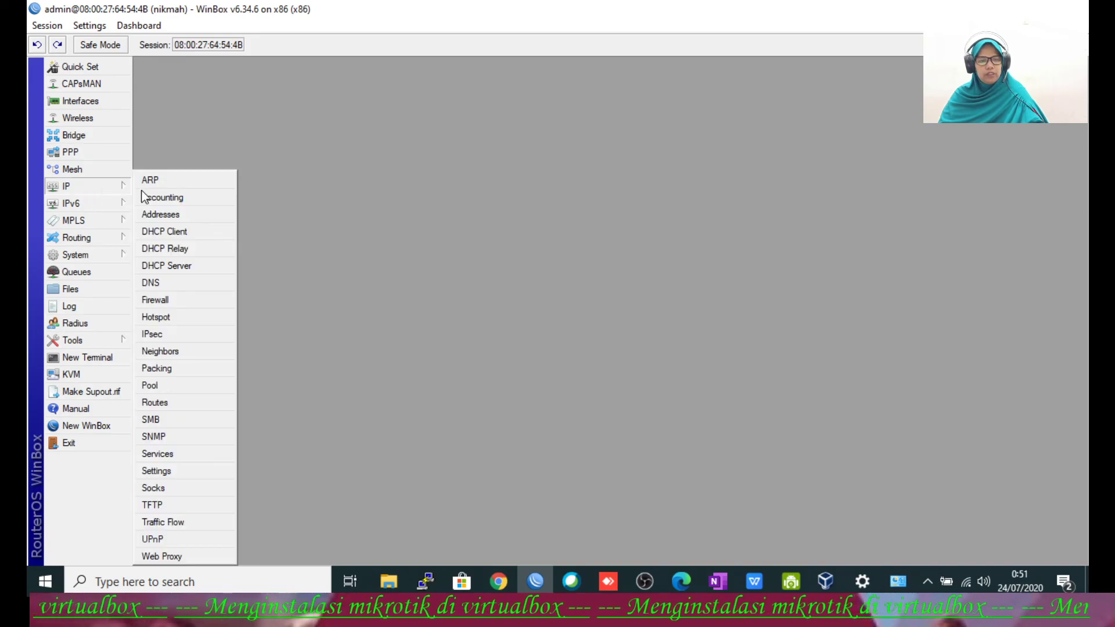
pyautogui.click(314, 207)
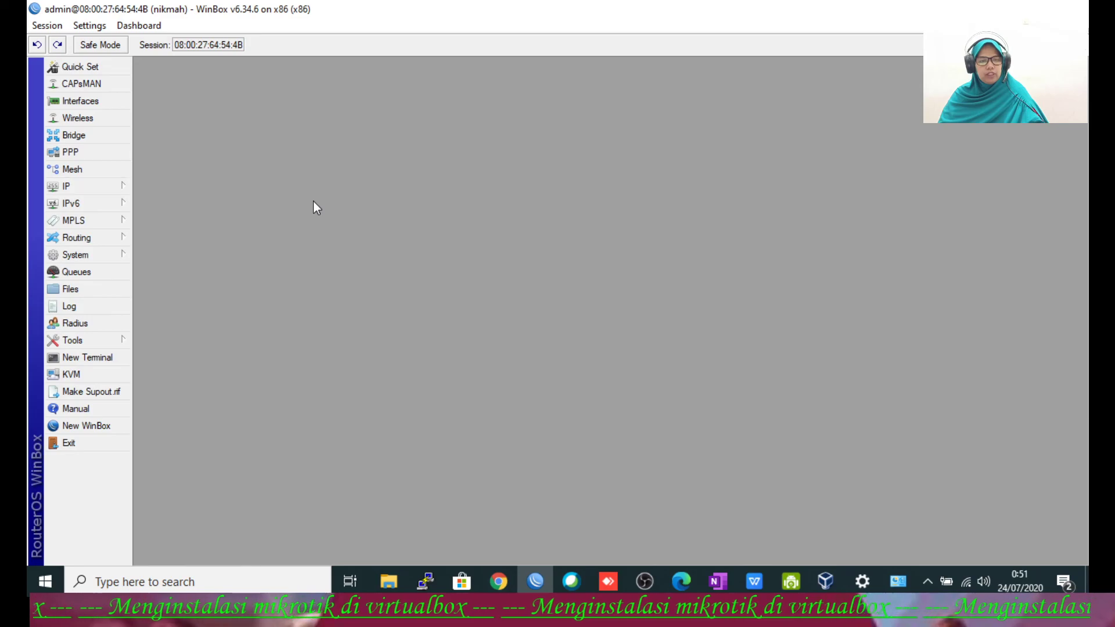
pyautogui.click(95, 358)
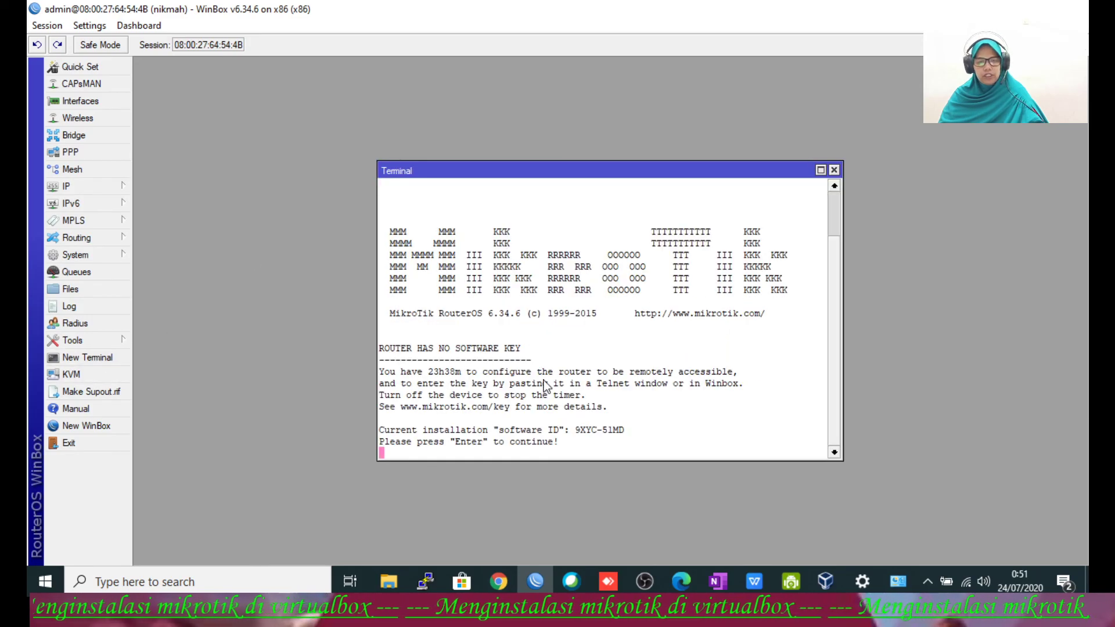
pyautogui.press('Return')
pyautogui.press('Return')
pyautogui.press('Return')
pyautogui.write('i')
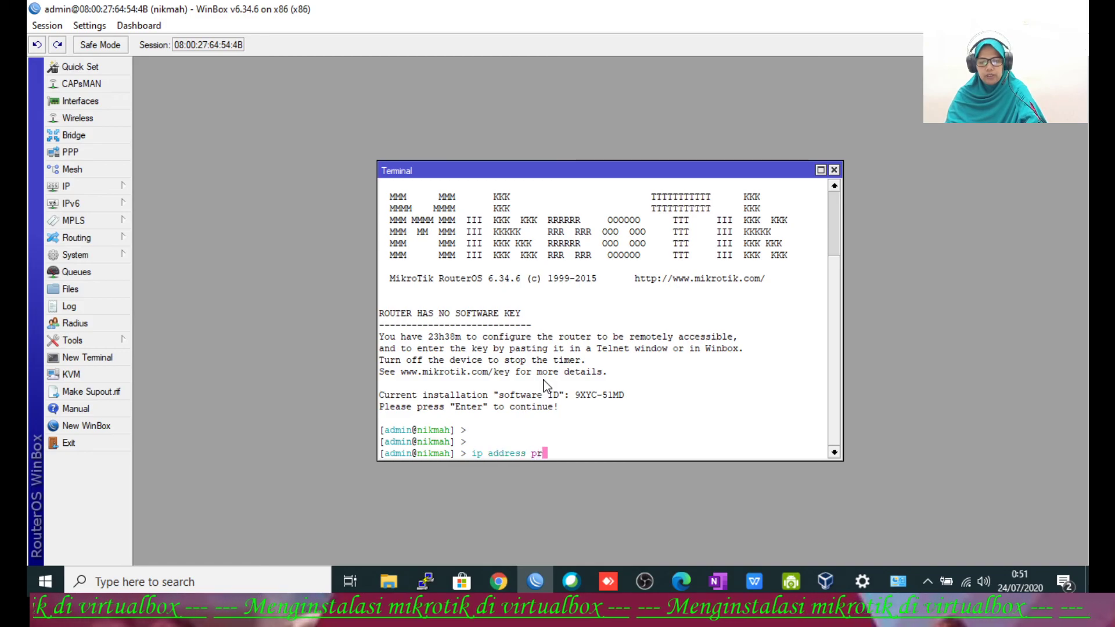
pyautogui.write('p address pr')
pyautogui.press('Return')
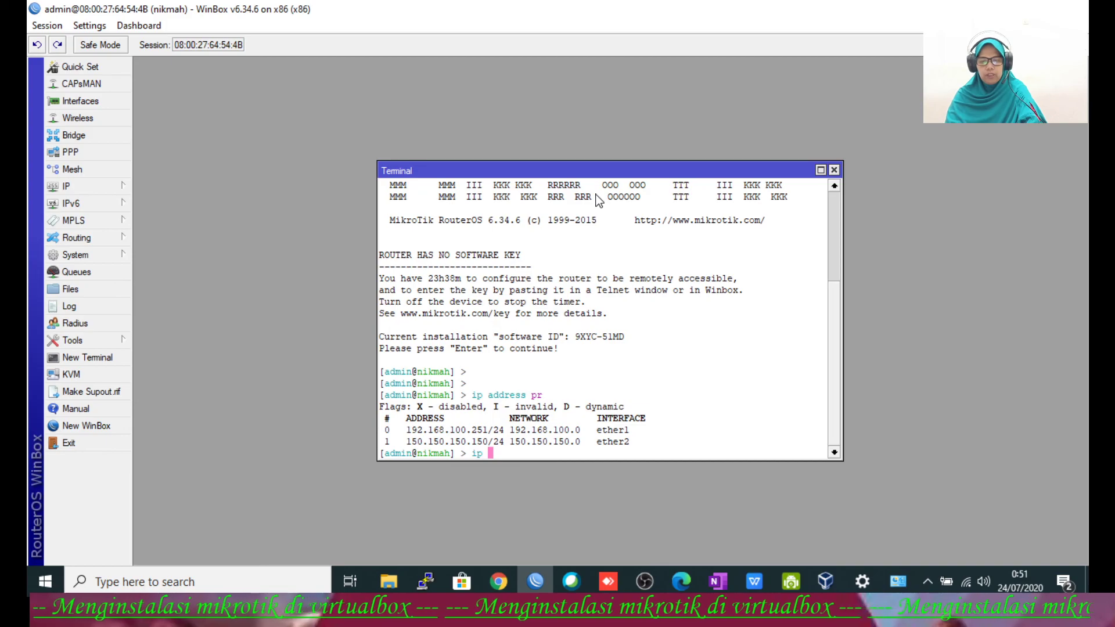
pyautogui.write('ip route pr')
pyautogui.press('Return')
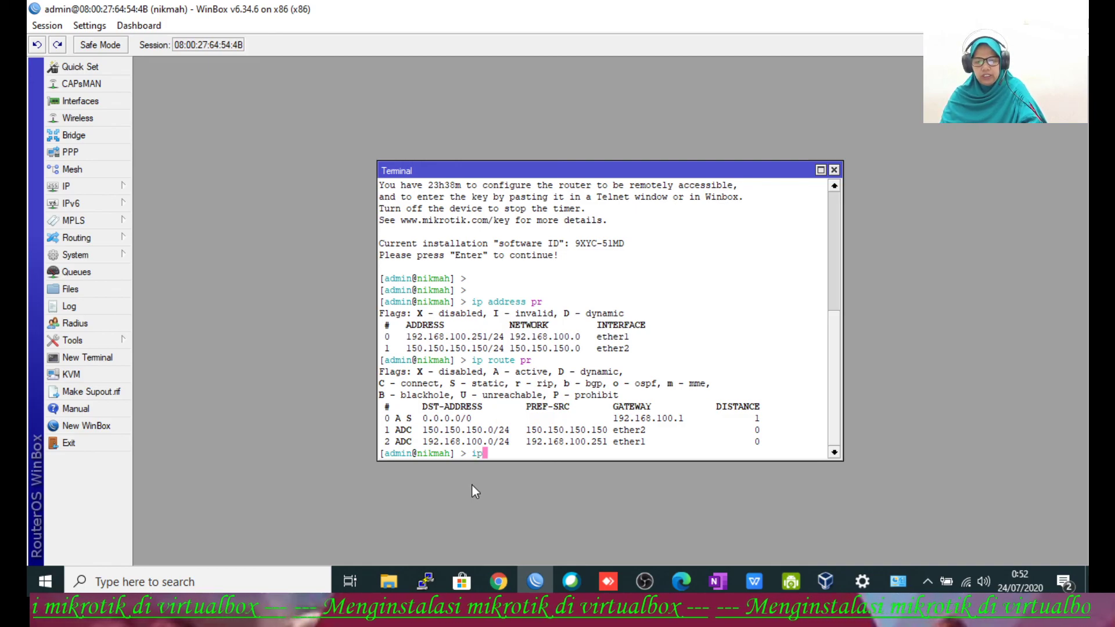
# Step: Show DNS settings, then ping google.com and stop after two replies with 0% loss
pyautogui.write('dns pr')
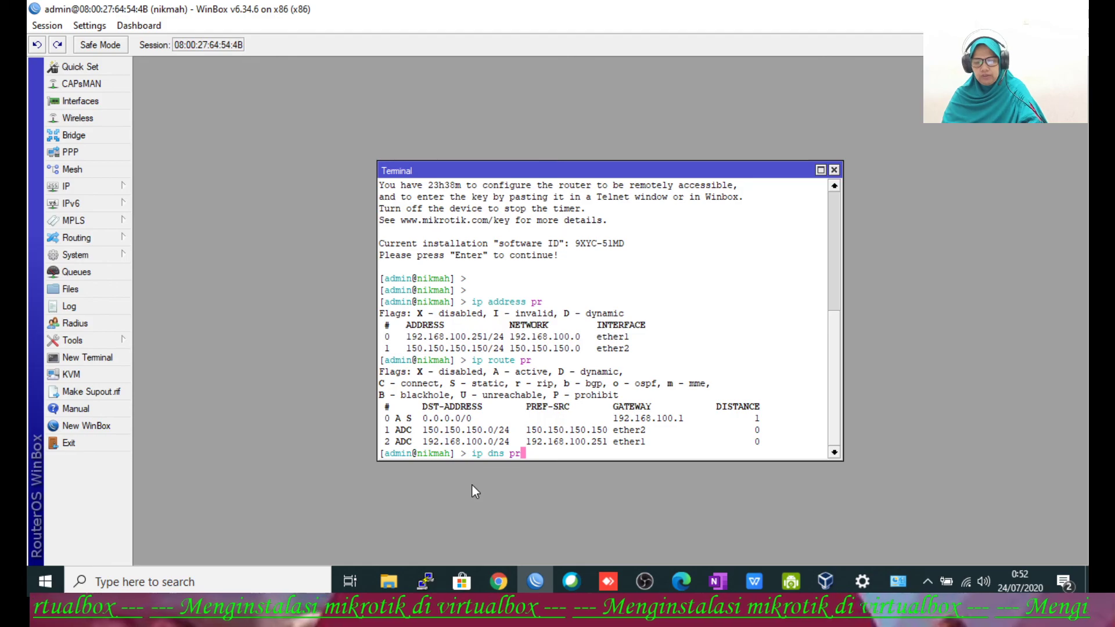
pyautogui.press('Return')
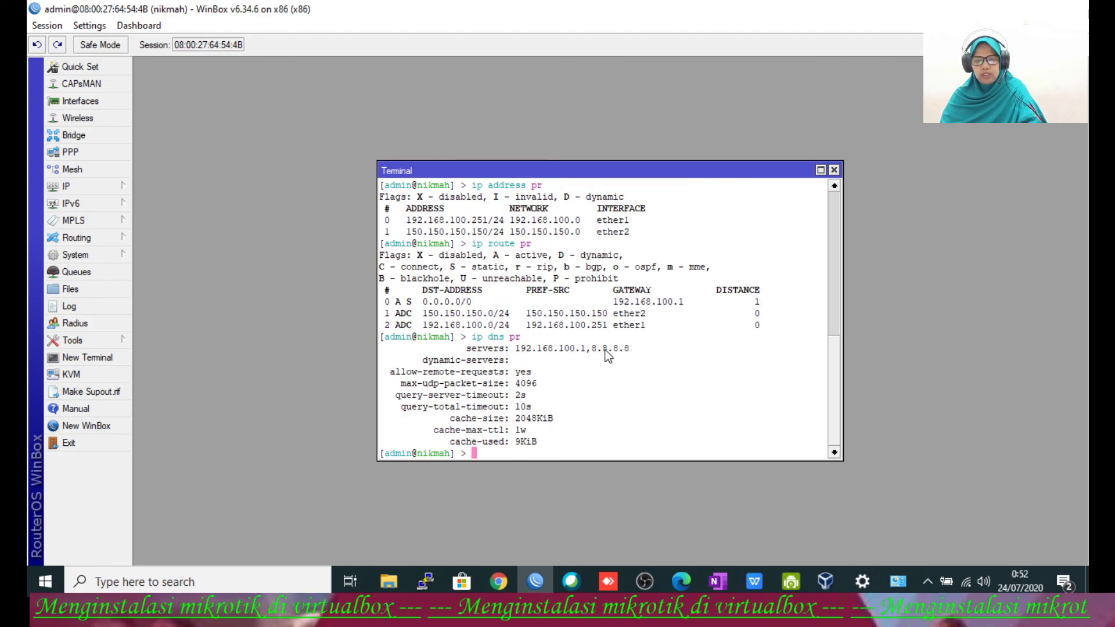
pyautogui.write('ping google.com')
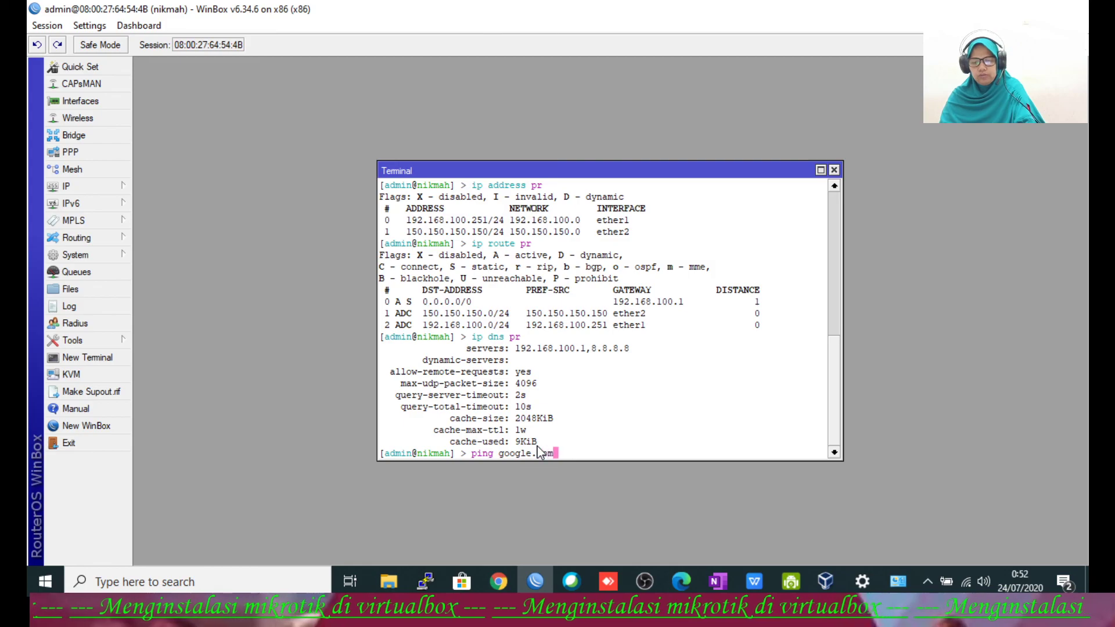
pyautogui.press('Return')
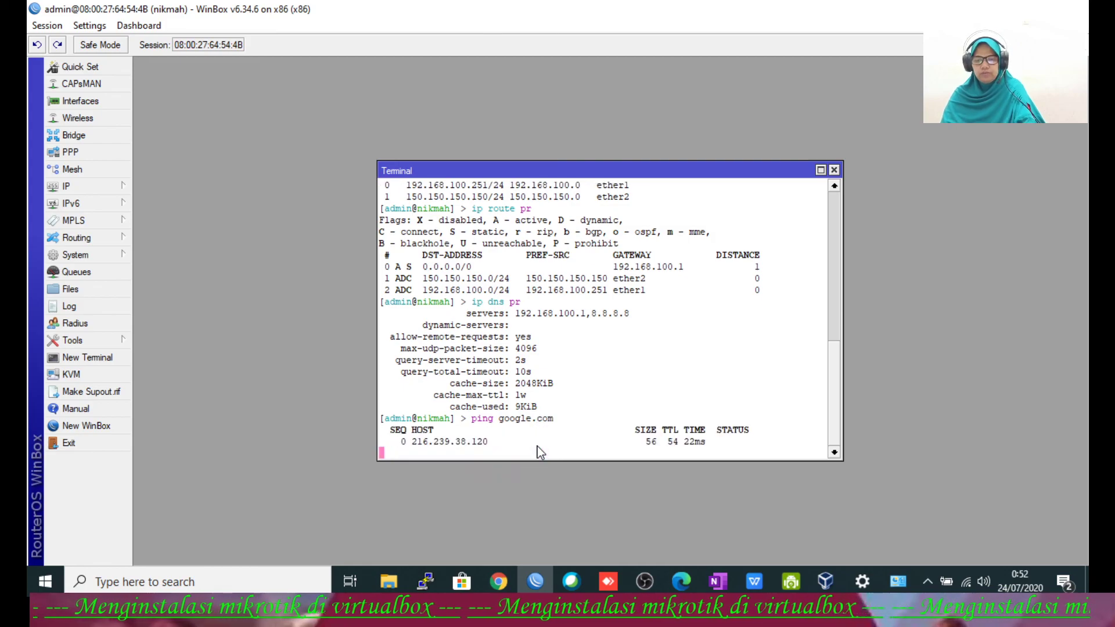
pyautogui.hotkey('ctrl', 'c')
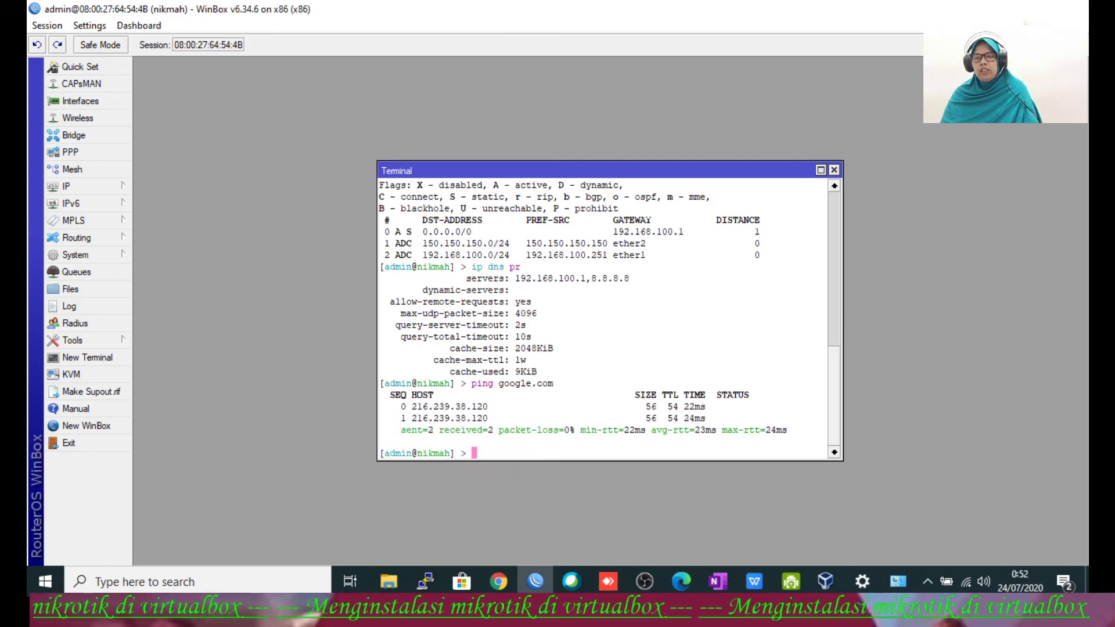
# Step: Switch through the VirtualBox windows to show the desktop
pyautogui.hotkey('alt', 'Tab')
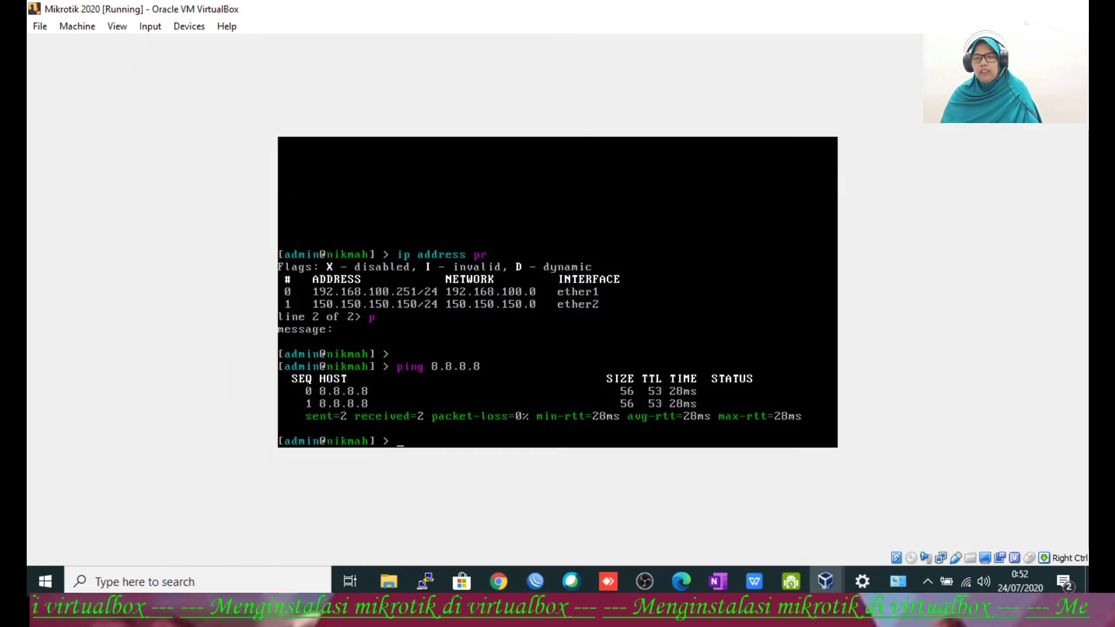
pyautogui.hotkey('alt', 'Tab')
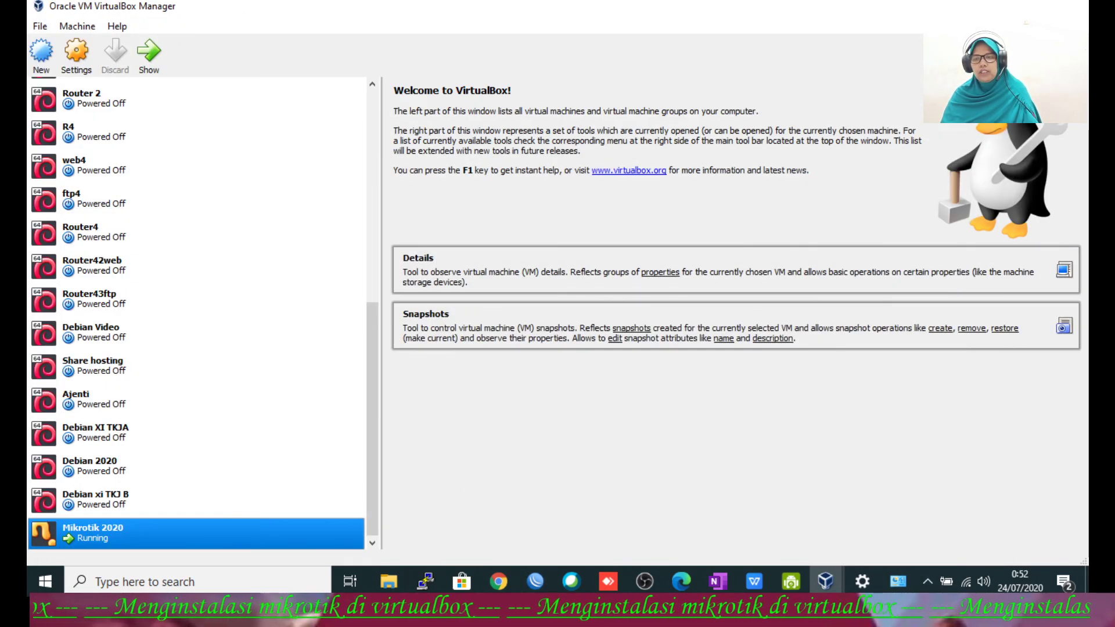
pyautogui.press('super+d')
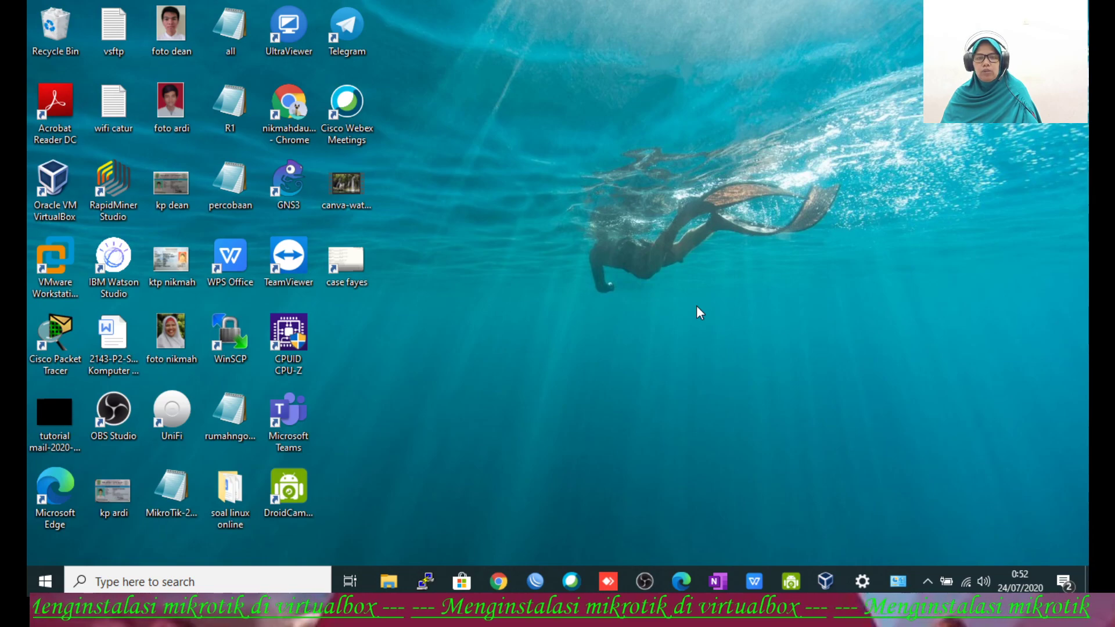